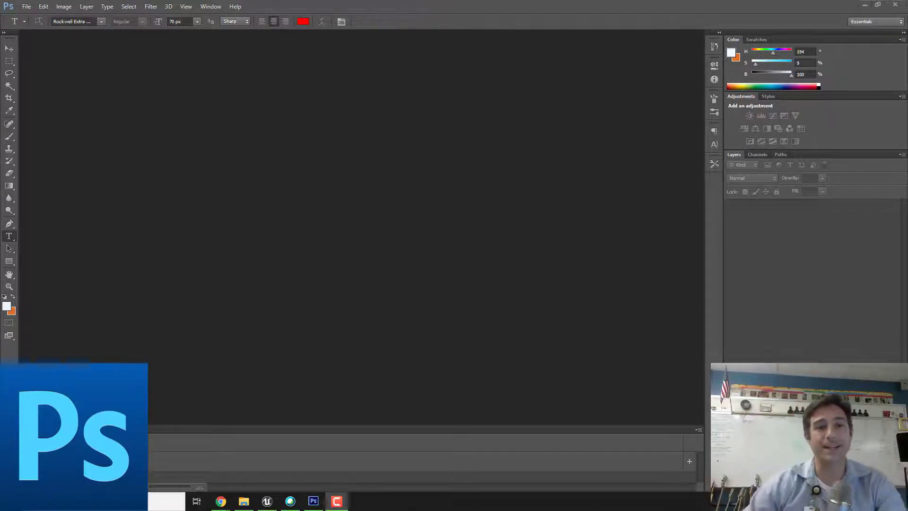
- Create a new document 800 pixels wide and 1100 pixels high at 72 pixels/inch with a transparent background
click(26, 7)
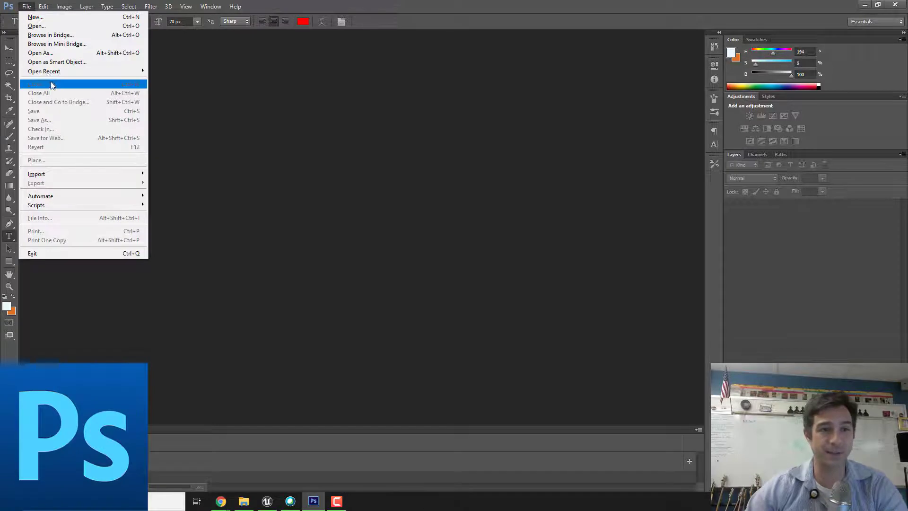
click(38, 17)
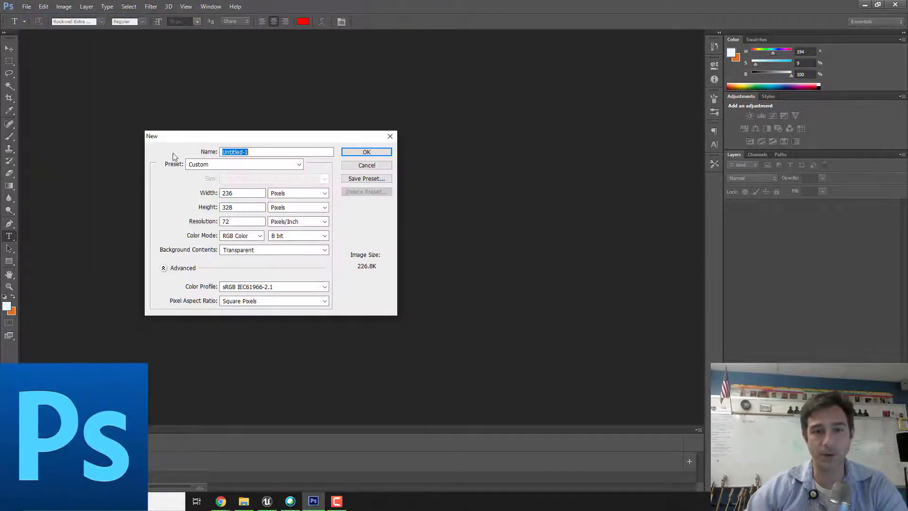
drag(237, 207, 199, 207)
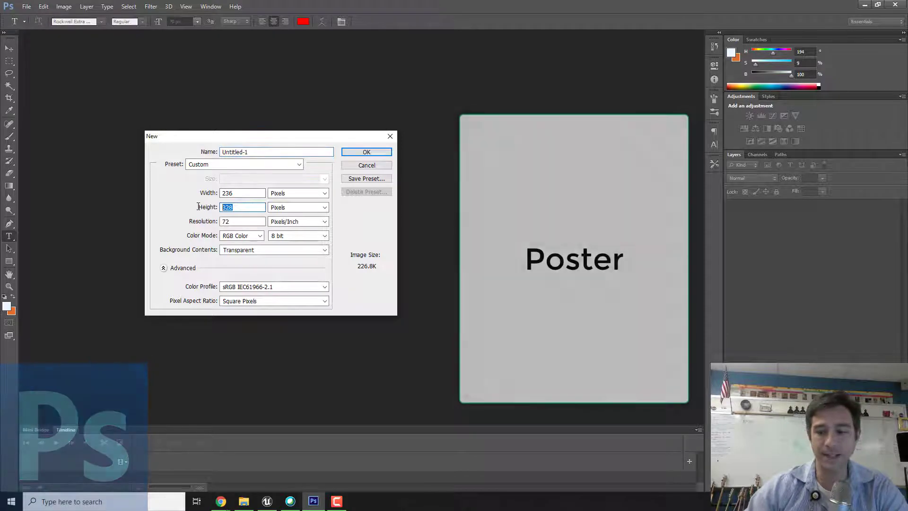
text(1100)
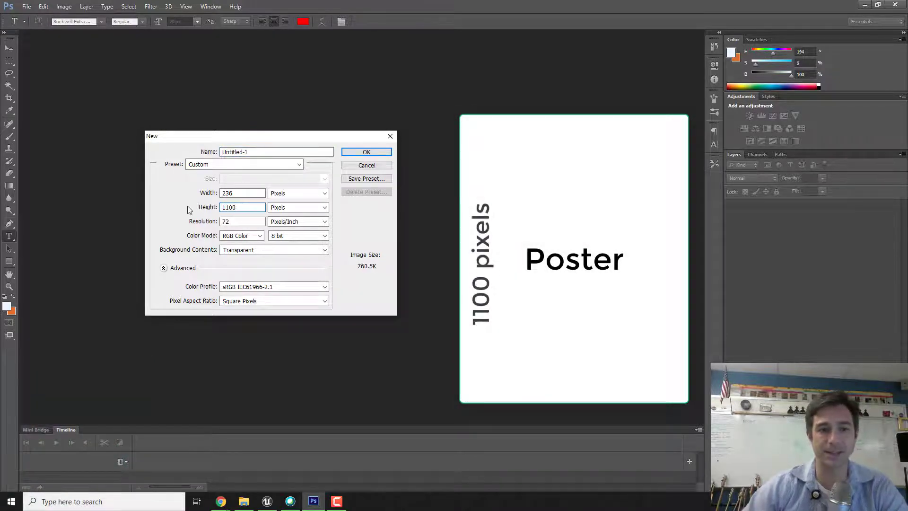
drag(239, 194, 192, 194)
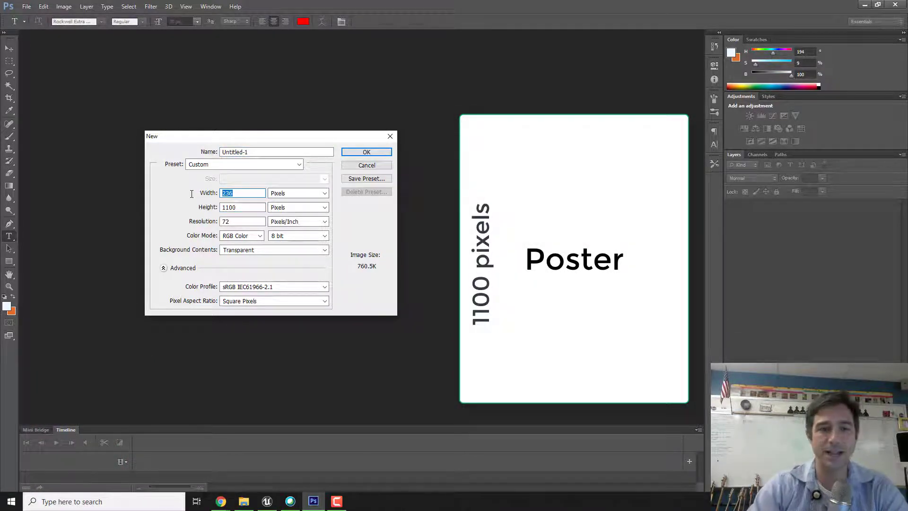
text(800)
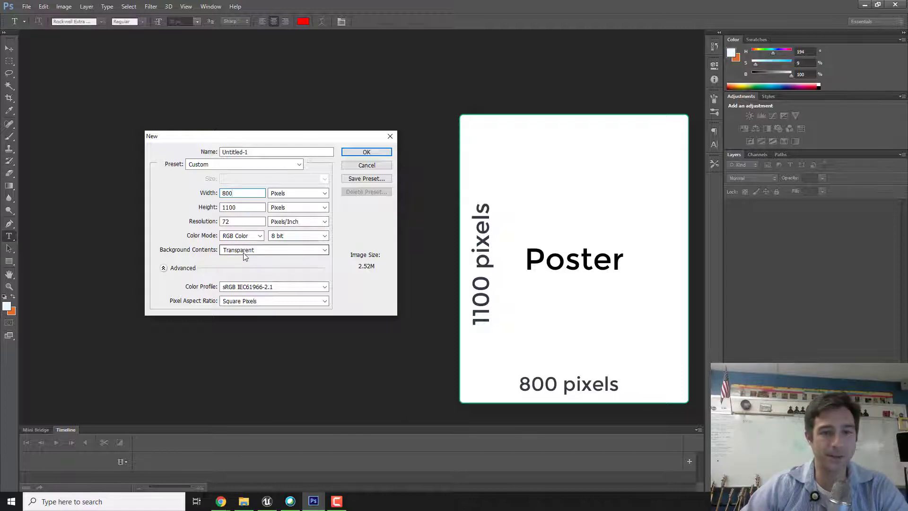
click(363, 152)
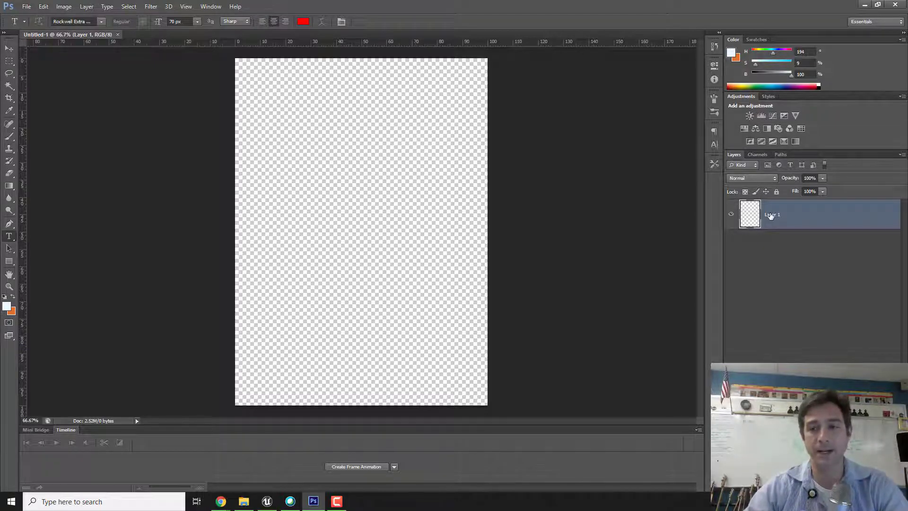
- Add a new layer, name it Background, and place it beneath Layer 1
click(744, 263)
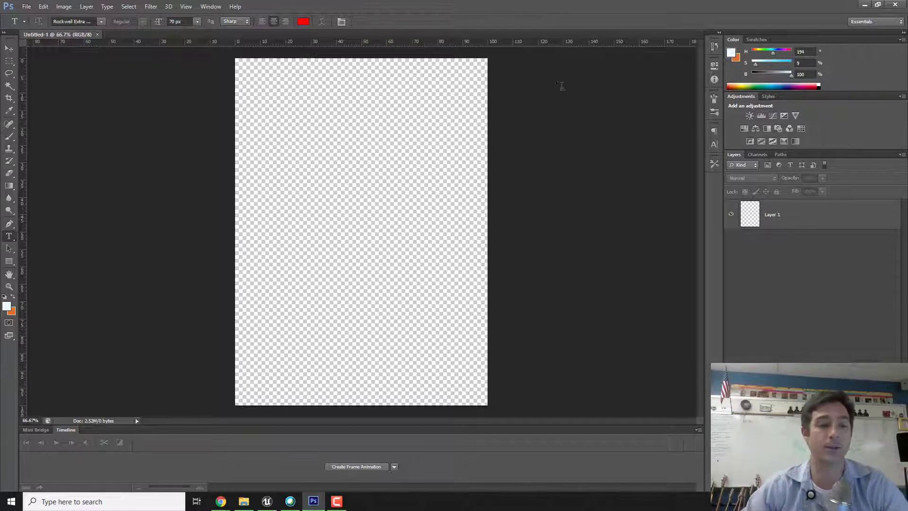
click(9, 241)
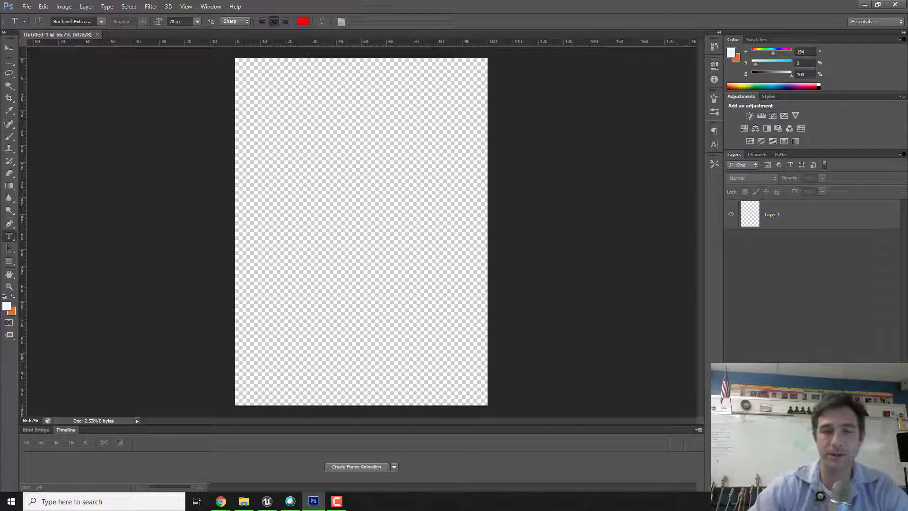
click(841, 487)
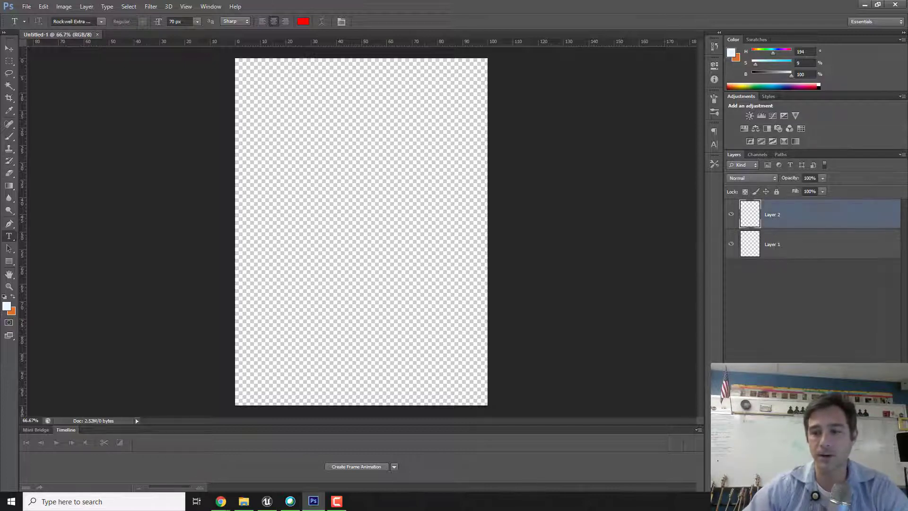
double_click(778, 216)
text(Bac)
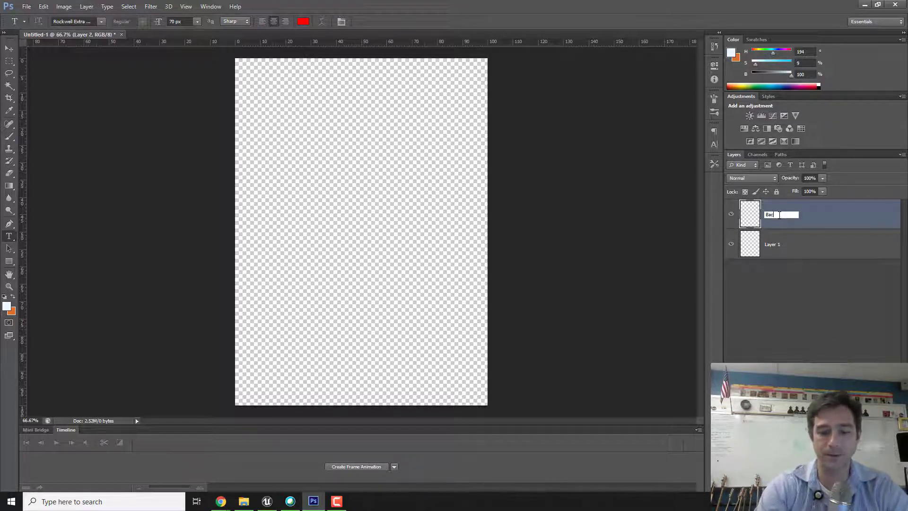
text(kground)
key(Return)
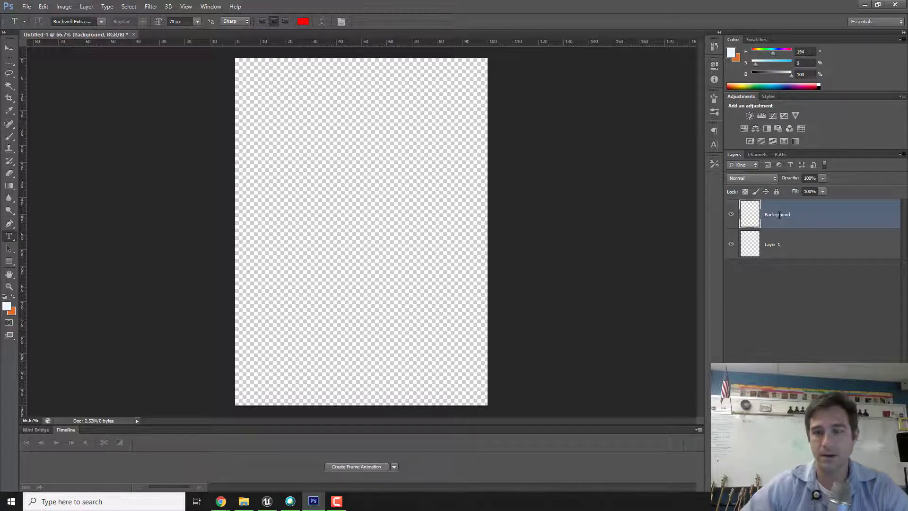
drag(779, 216, 773, 262)
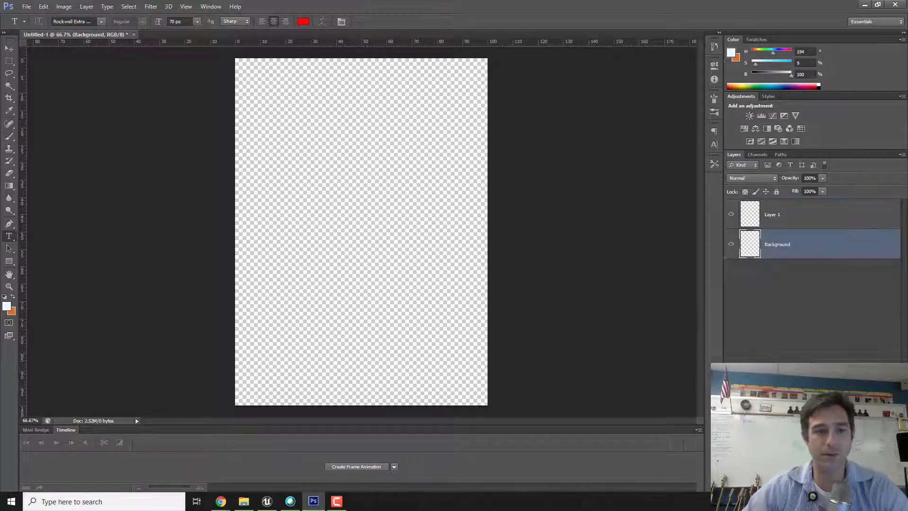
- Open the Gradient tool's gradient for editing, choose the Black, White preset, and add it as a new preset
click(10, 262)
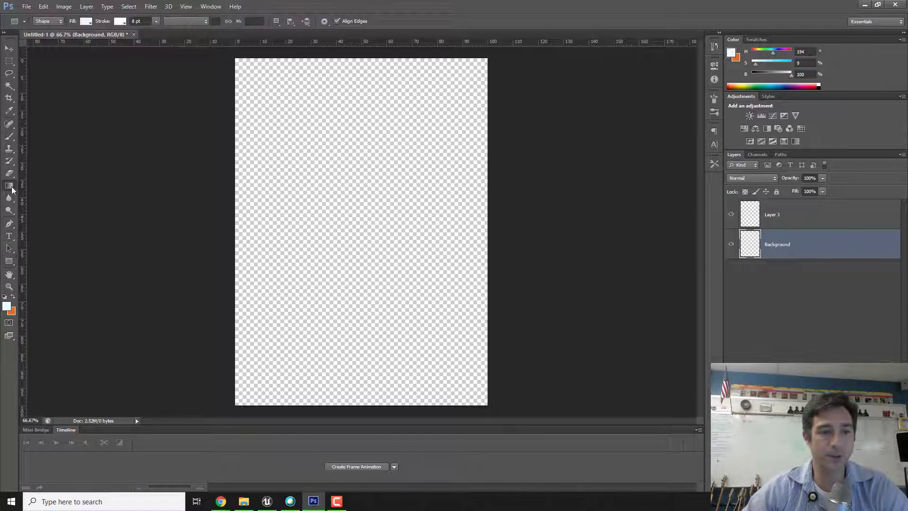
click(13, 190)
click(38, 184)
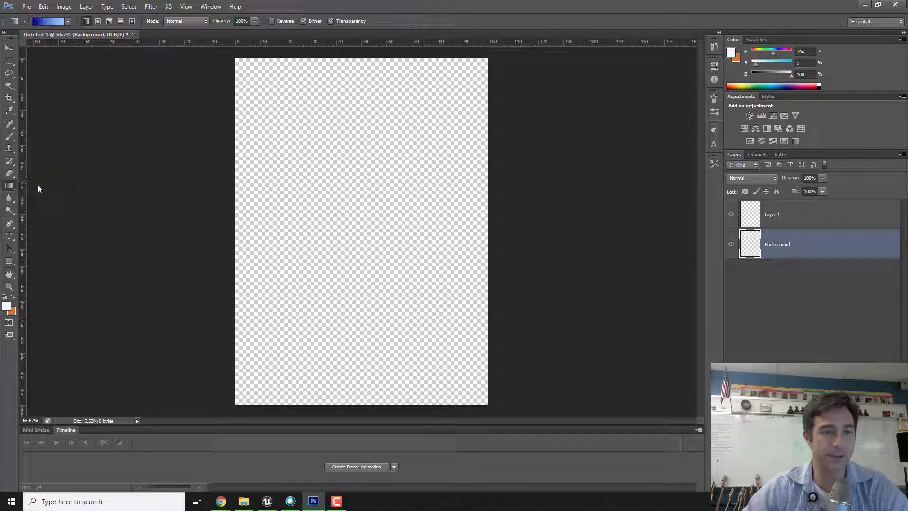
key(i)
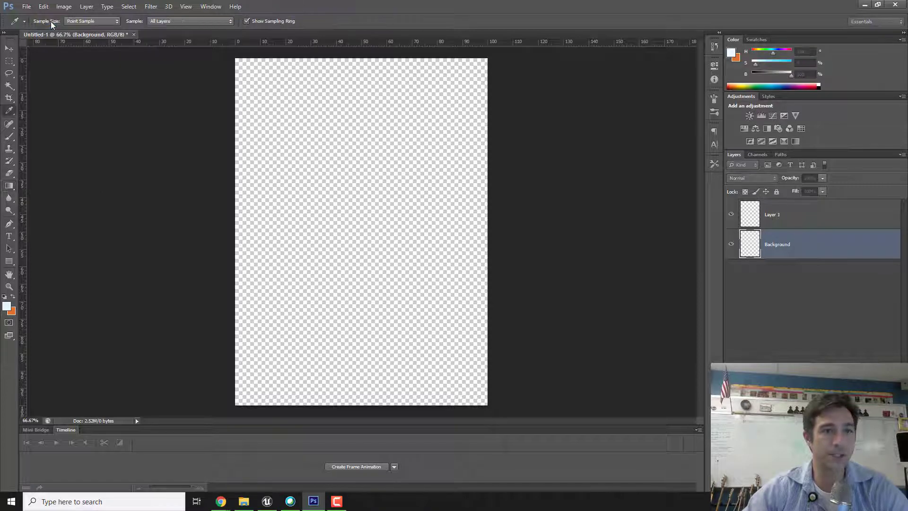
drag(0, 111, 195, 109)
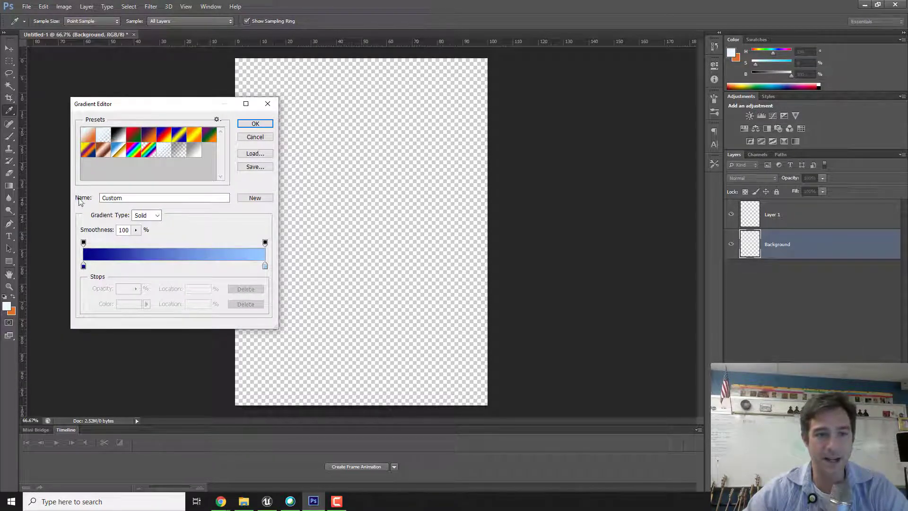
click(119, 136)
click(136, 136)
click(170, 136)
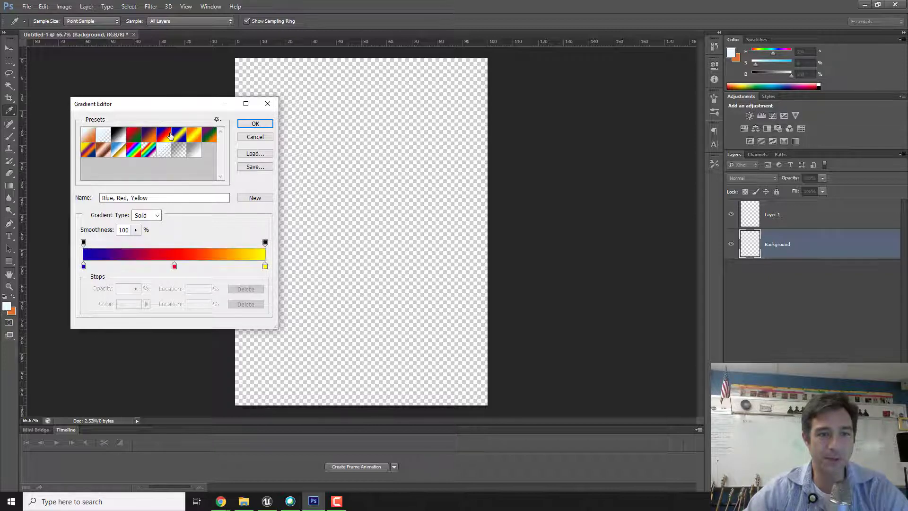
click(179, 135)
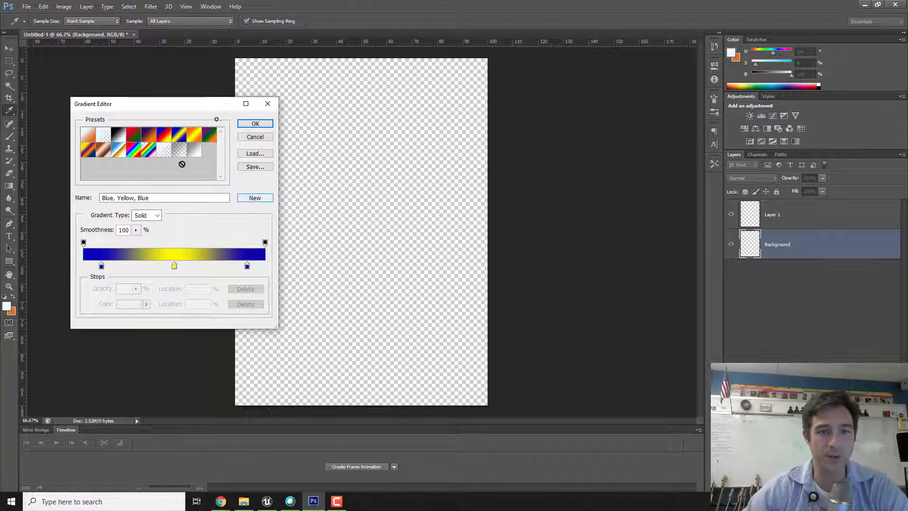
click(104, 139)
click(113, 137)
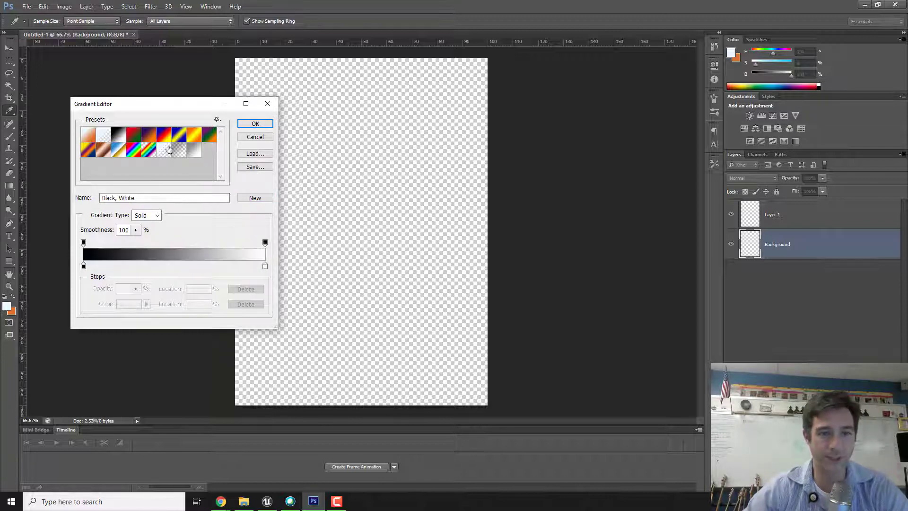
click(255, 197)
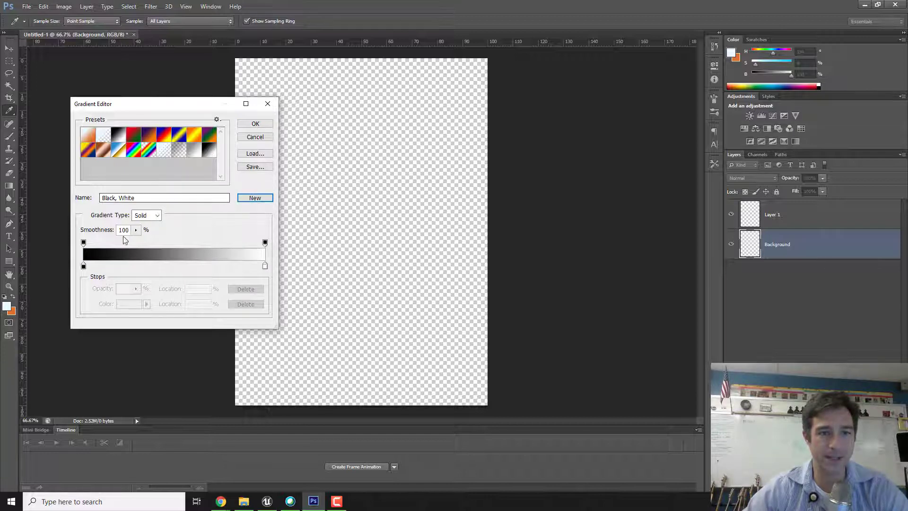
- Change the gradient's starting color stop at location 0% to dark blue
click(84, 266)
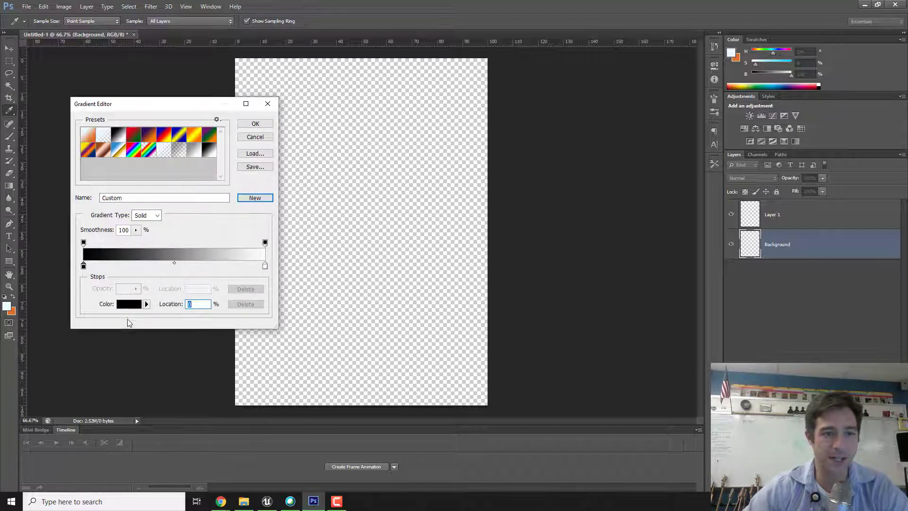
click(128, 305)
drag(442, 134, 465, 178)
click(534, 129)
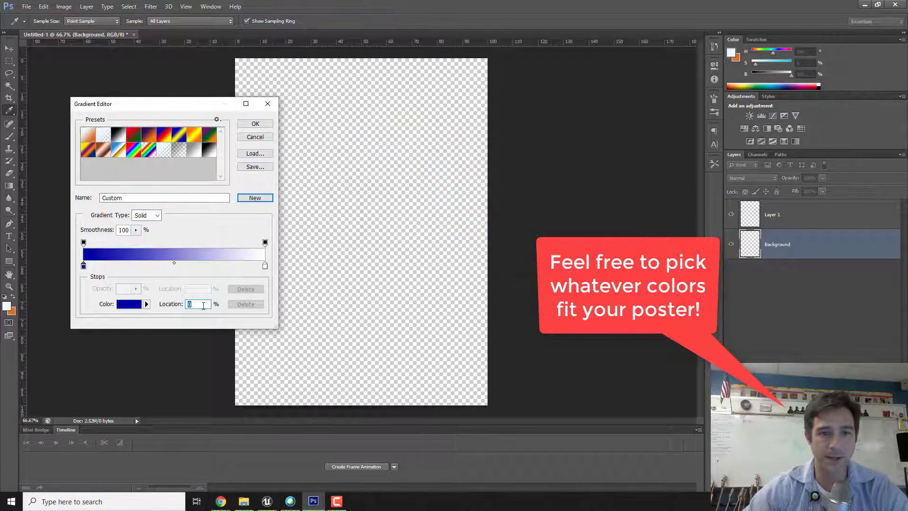
- Set the gradient's ending color stop at location 100% to light blue #bfbdff and accept the edited gradient
click(264, 266)
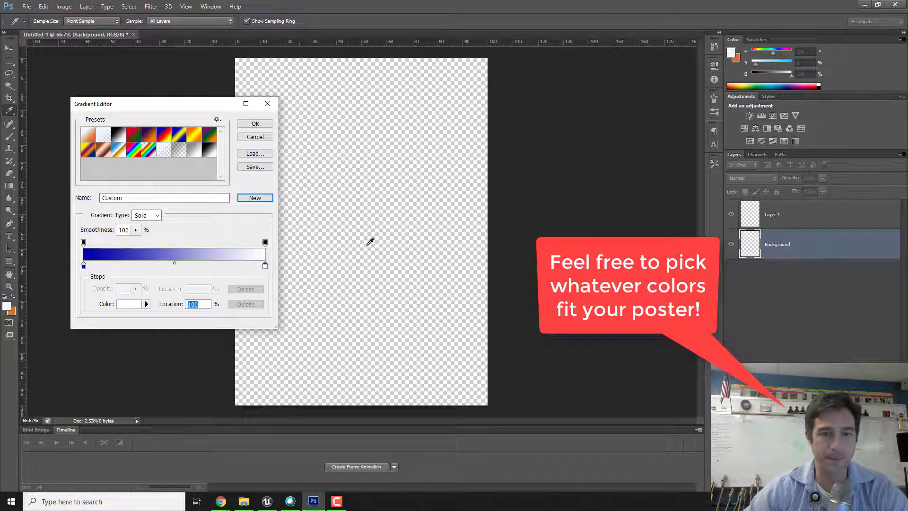
click(127, 305)
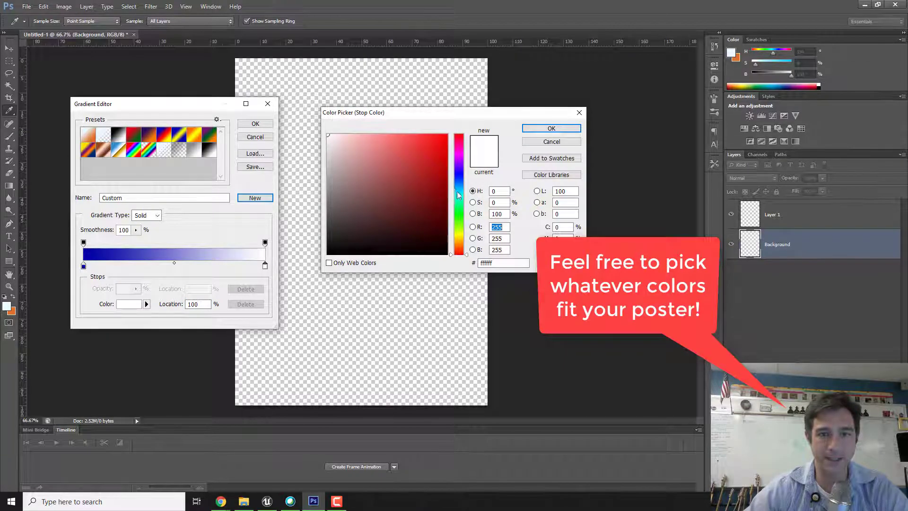
drag(459, 193, 459, 173)
click(334, 136)
drag(335, 132, 358, 135)
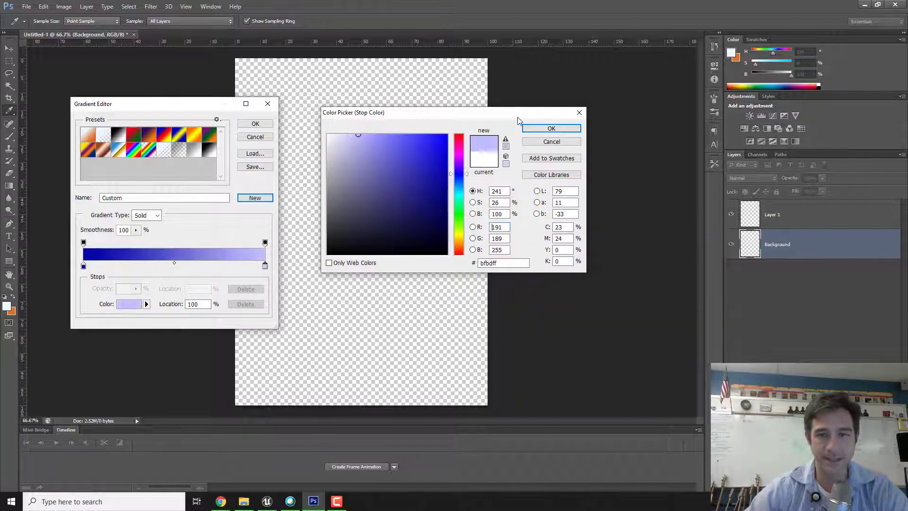
click(550, 128)
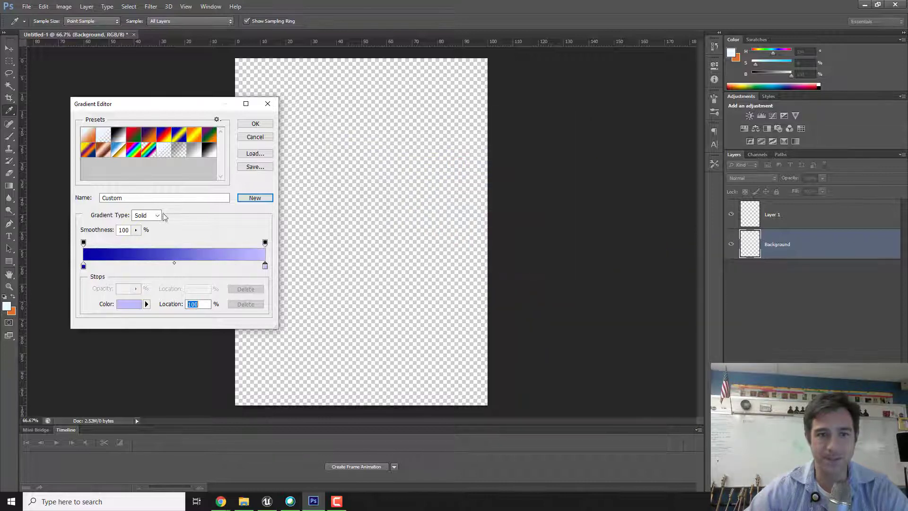
mouse_move(265, 268)
mouse_down()
mouse_move(132, 267)
mouse_move(265, 266)
mouse_up()
click(265, 243)
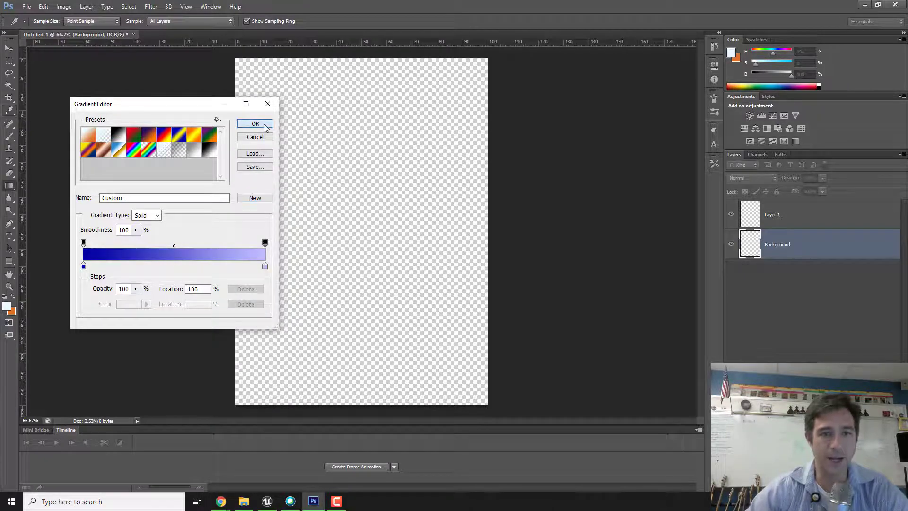
click(265, 126)
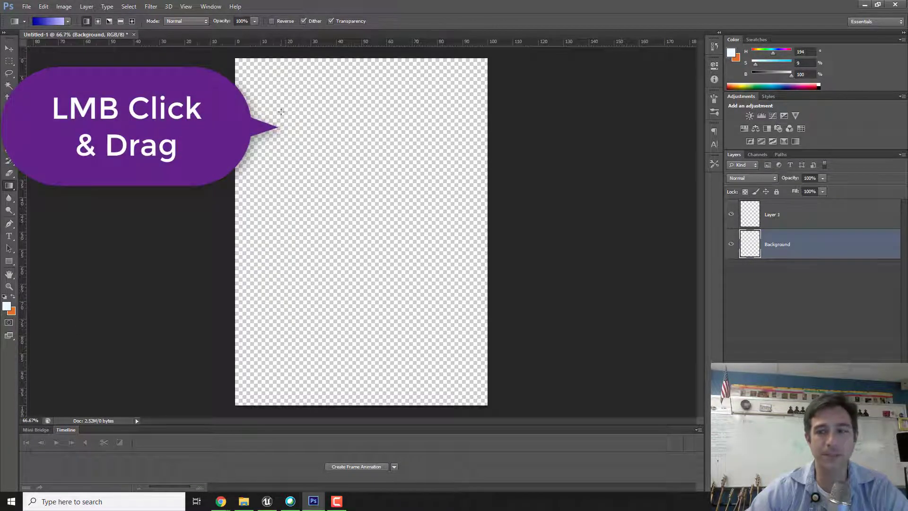
- Try out the blue linear gradient on the Background layer in different directions and lengths
drag(281, 111, 394, 327)
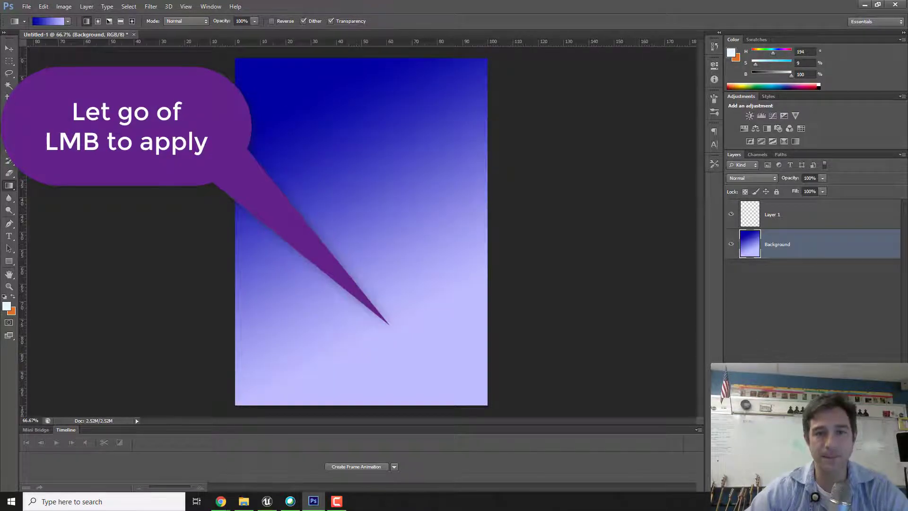
drag(243, 67, 356, 381)
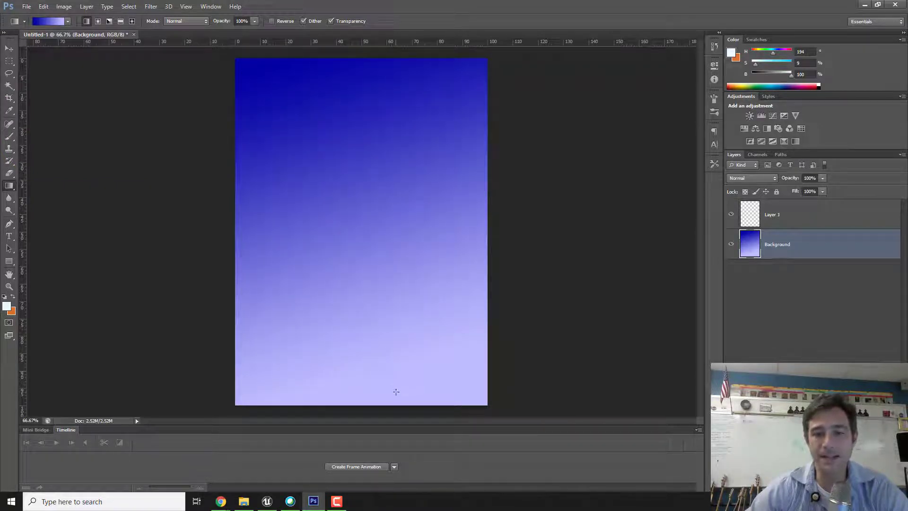
drag(396, 391, 316, 130)
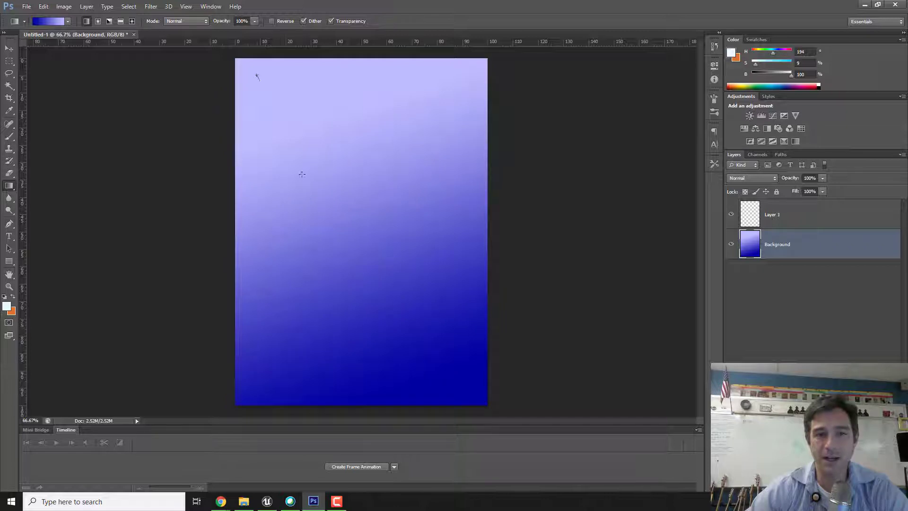
drag(302, 174, 397, 367)
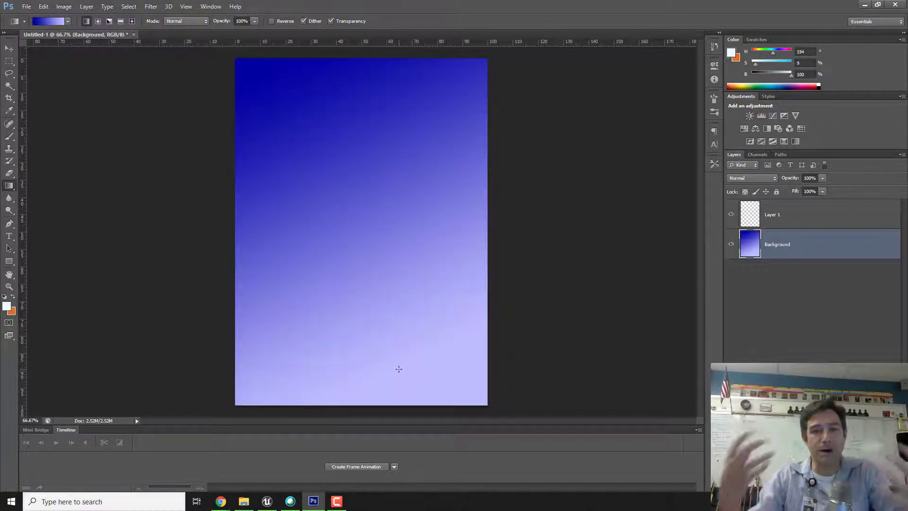
drag(244, 70, 409, 242)
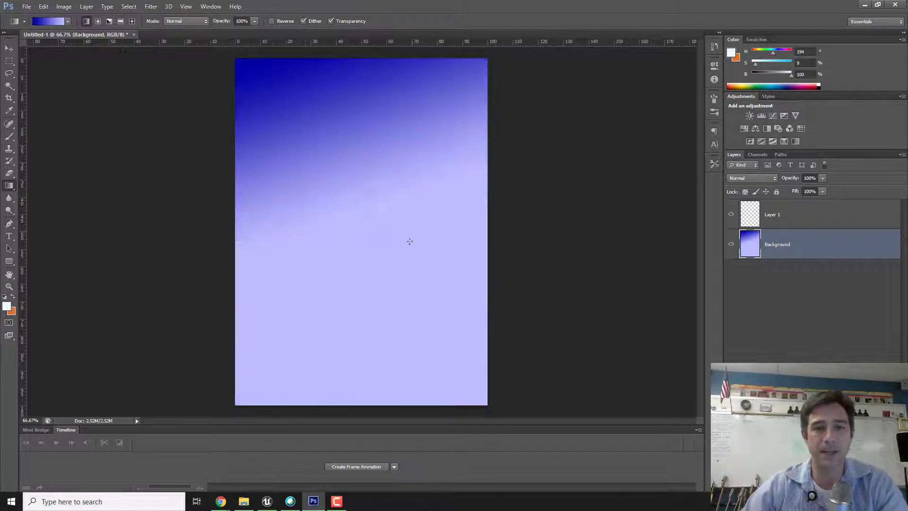
- Fill the Background layer with the blue gradient diagonally from the canvas's upper-left corner to its lower-right corner
drag(243, 66, 478, 400)
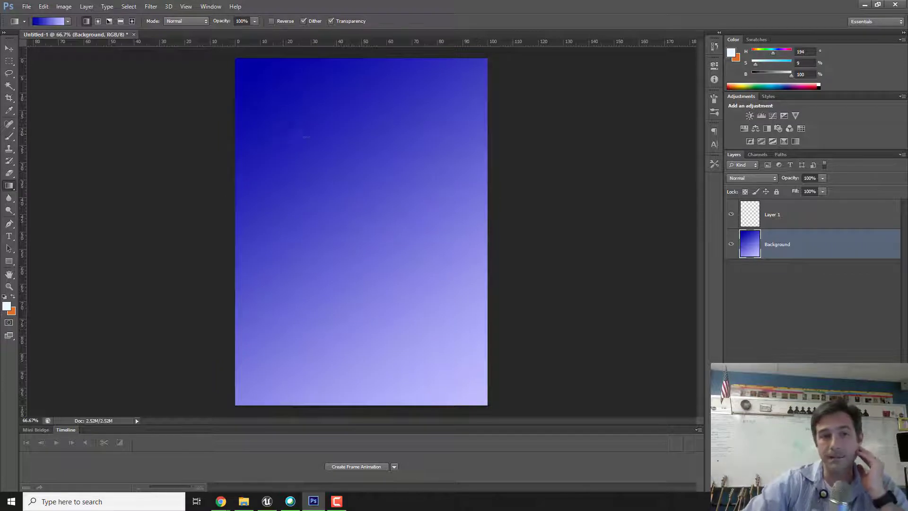
- Change the gradient's starting color stop to a brighter blue and refill the Background layer diagonally from the canvas's upper-left corner
click(50, 22)
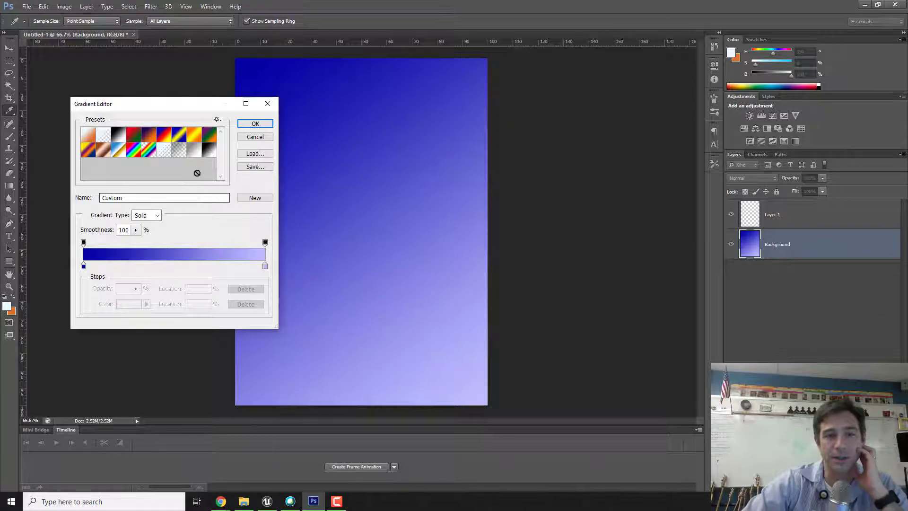
click(83, 266)
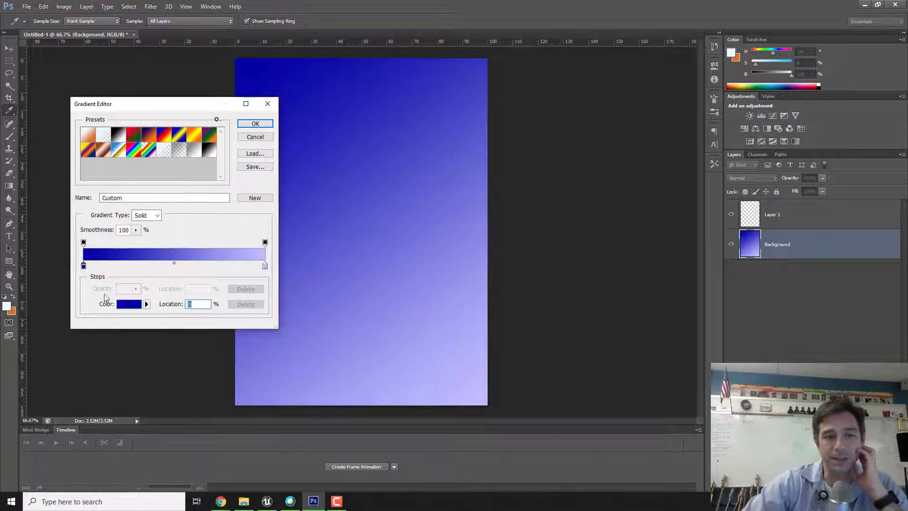
click(129, 304)
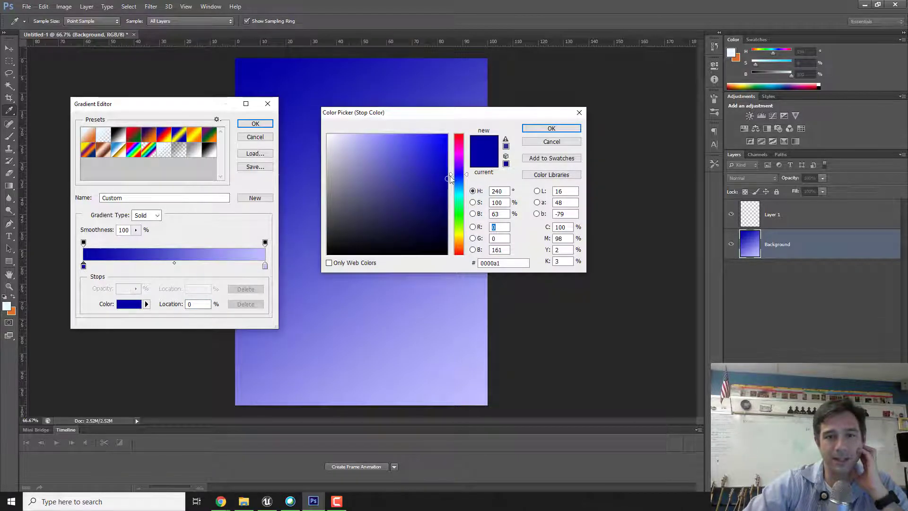
mouse_move(447, 179)
mouse_down()
mouse_move(452, 150)
mouse_move(429, 146)
mouse_up()
click(542, 130)
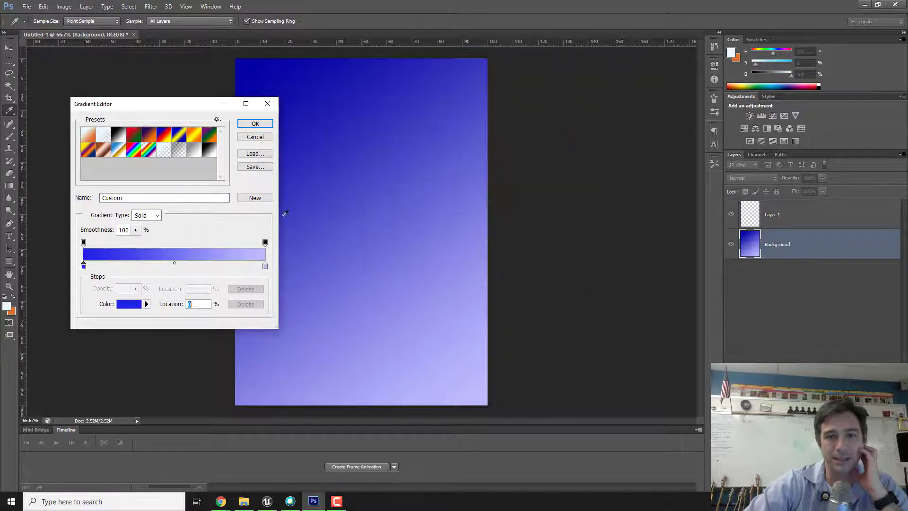
click(255, 123)
drag(228, 55, 381, 326)
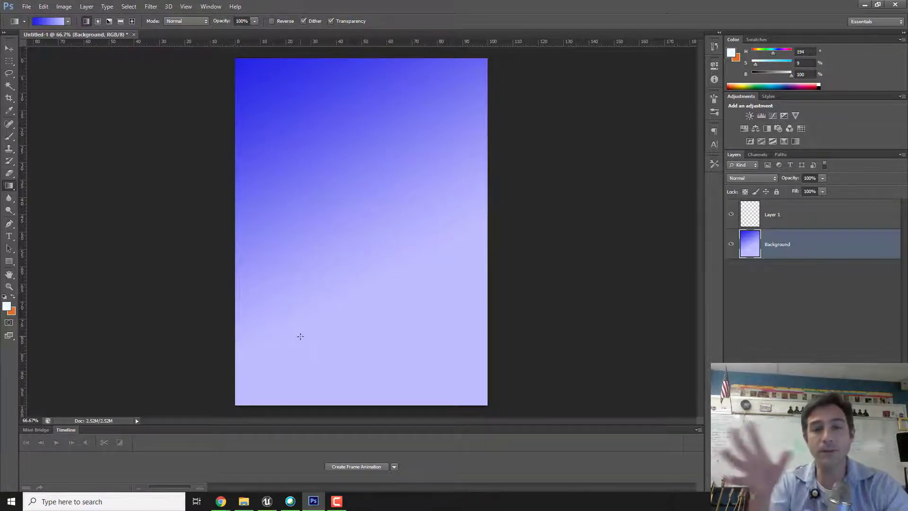
- Create a canvas-wide text box in the upper part of the poster containing the title "Apple Man Slices Back"
key(t)
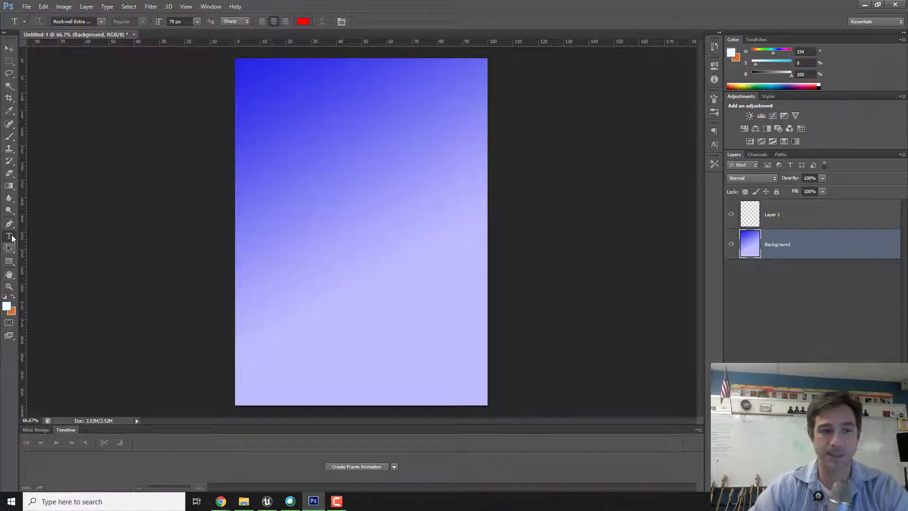
drag(241, 119, 492, 213)
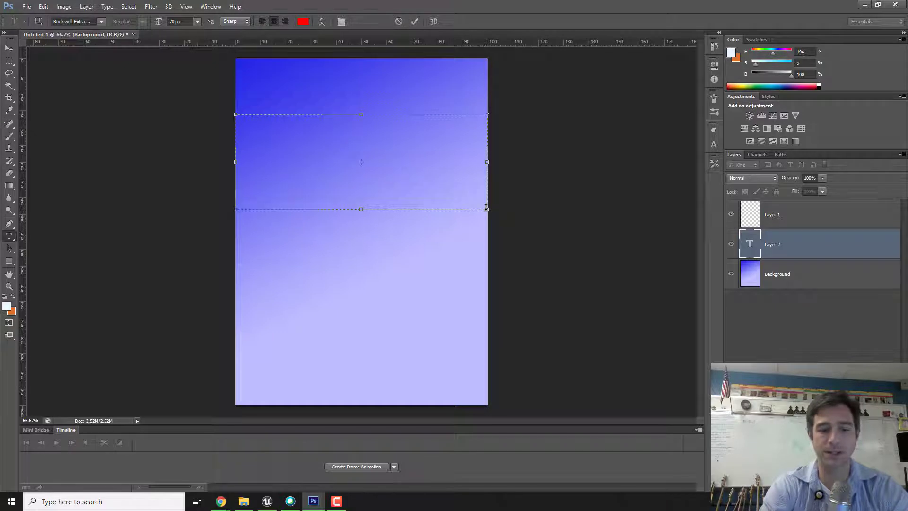
text(Apple)
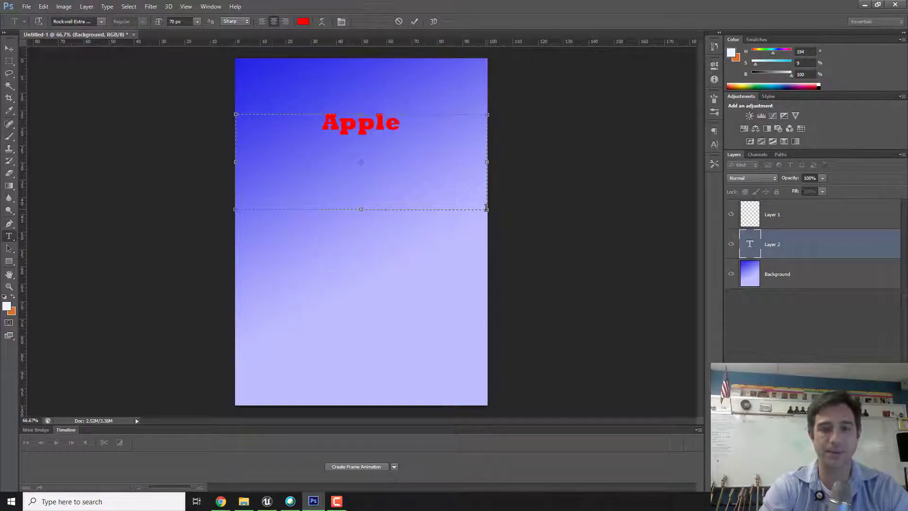
text( M)
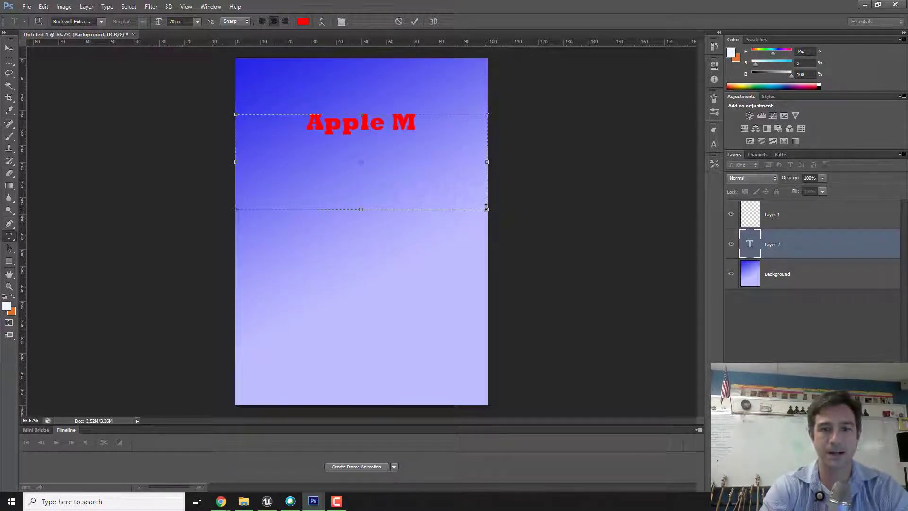
text(an Slice)
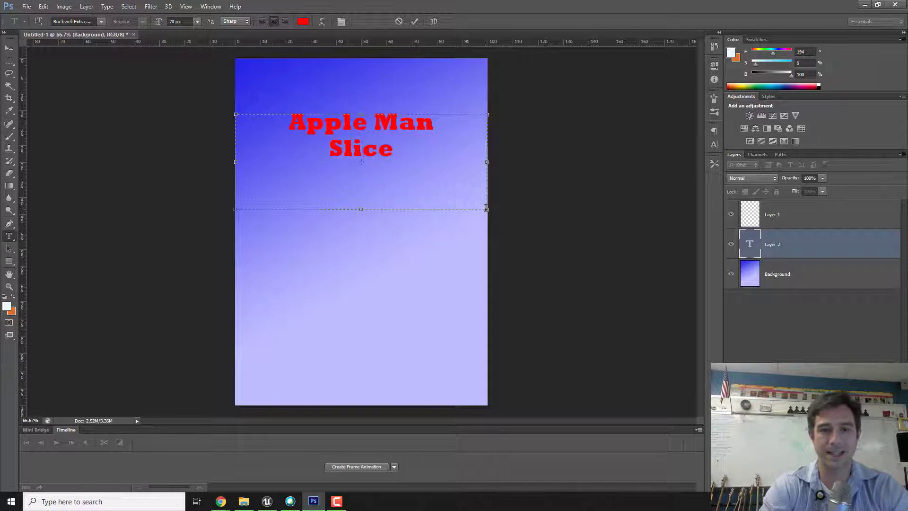
text(s Back)
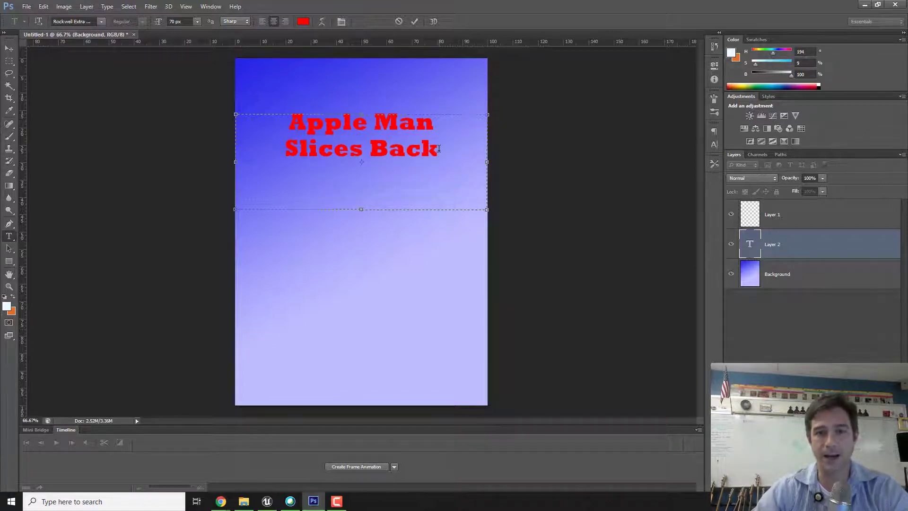
- Recolor the whole "Apple Man Slices Back" title to the darker red #c80000
drag(444, 150, 256, 121)
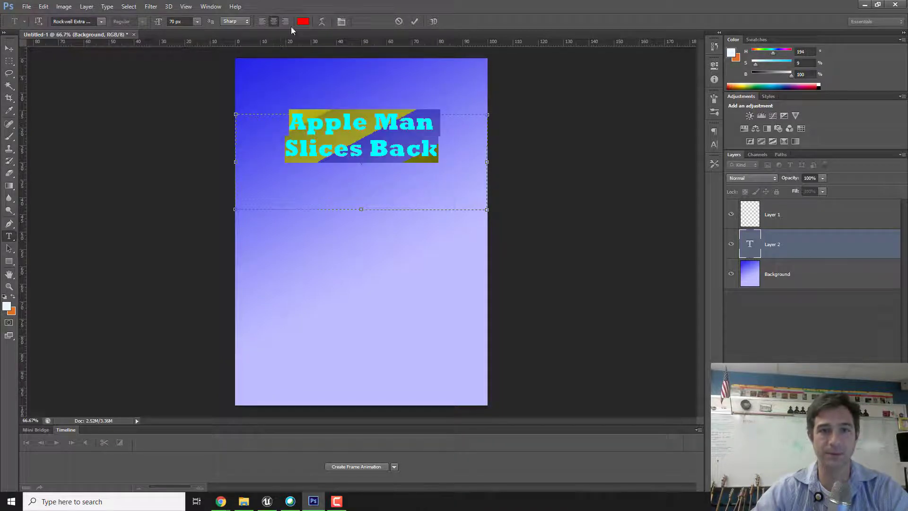
click(302, 21)
drag(441, 150, 449, 157)
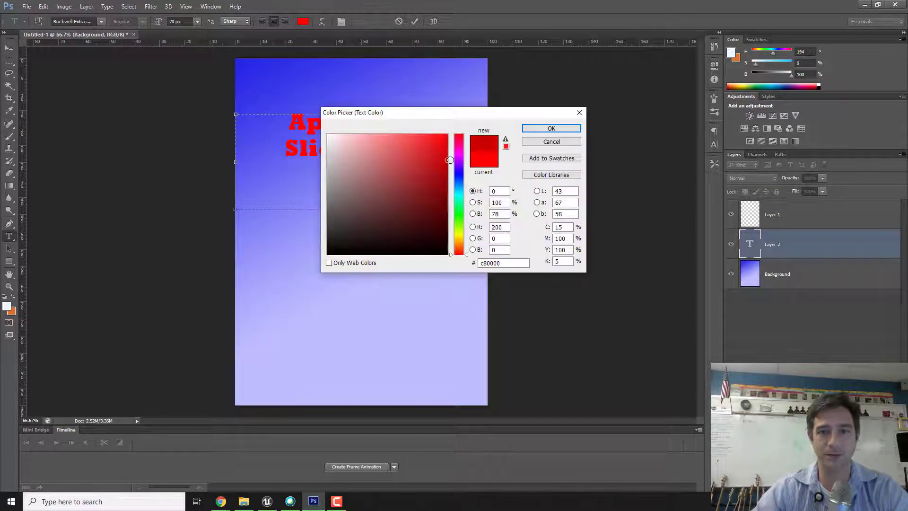
click(551, 128)
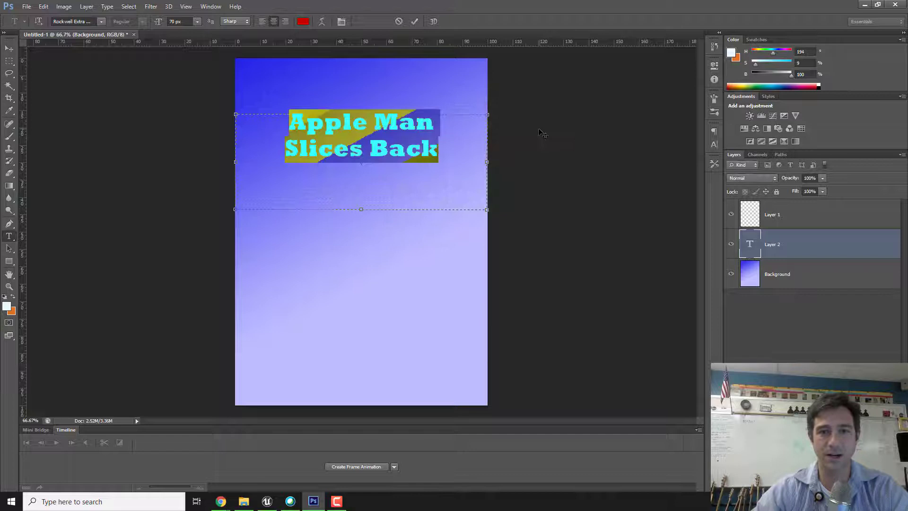
- Warp the title with the Arc style at +38% bend and +1% vertical distortion, and commit the text
click(322, 23)
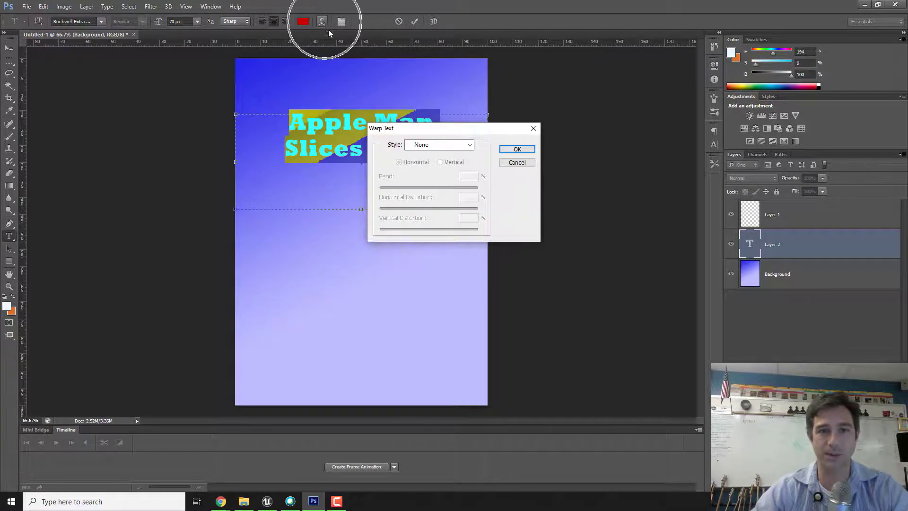
click(471, 145)
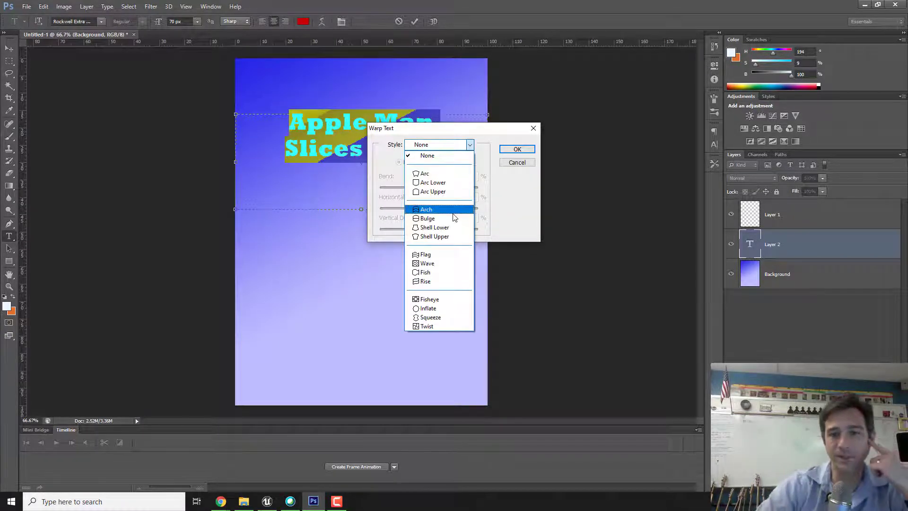
click(432, 174)
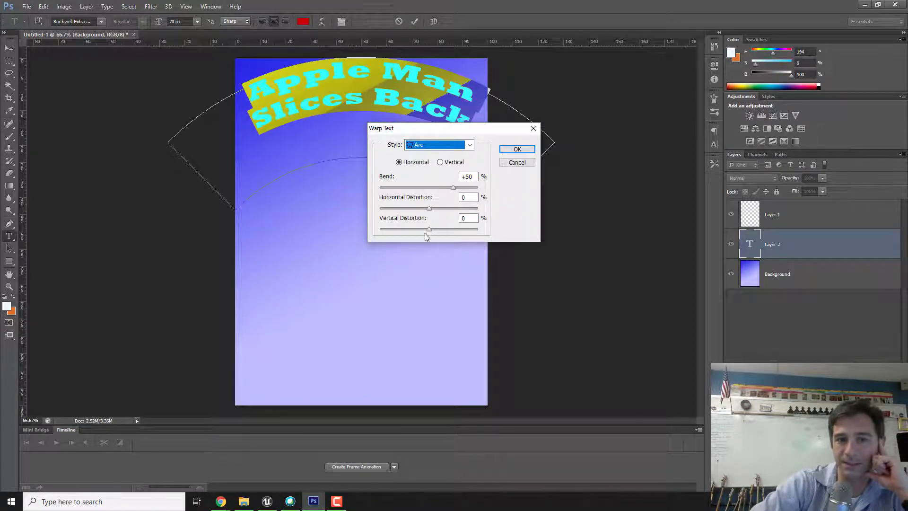
drag(429, 229, 427, 228)
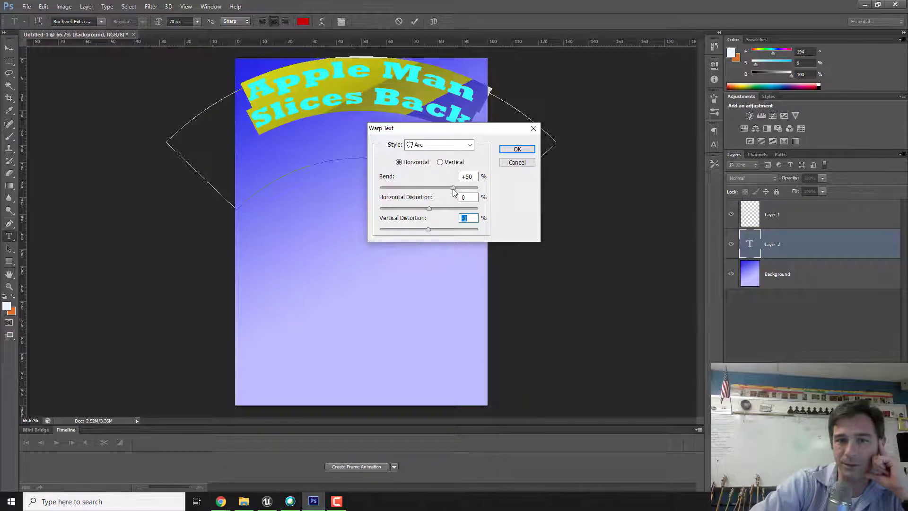
mouse_move(453, 188)
mouse_down()
mouse_move(435, 192)
mouse_move(447, 192)
mouse_up()
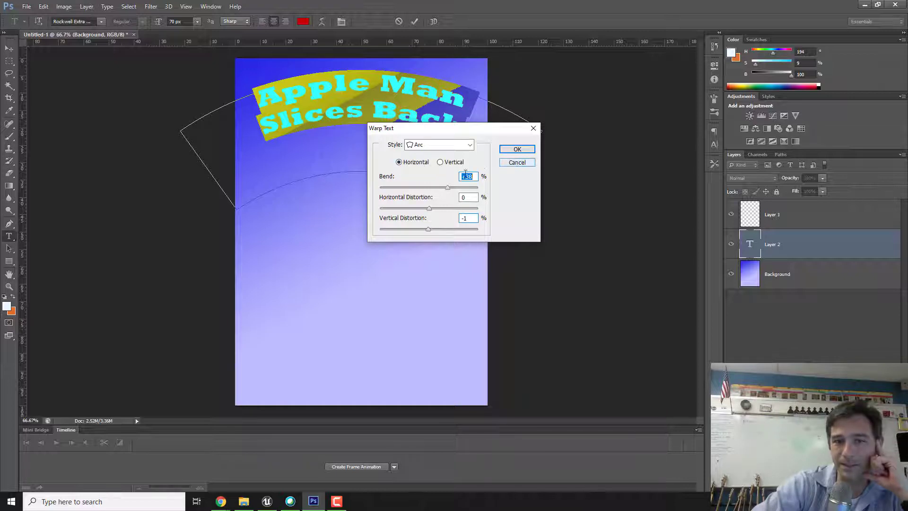
drag(428, 229, 429, 228)
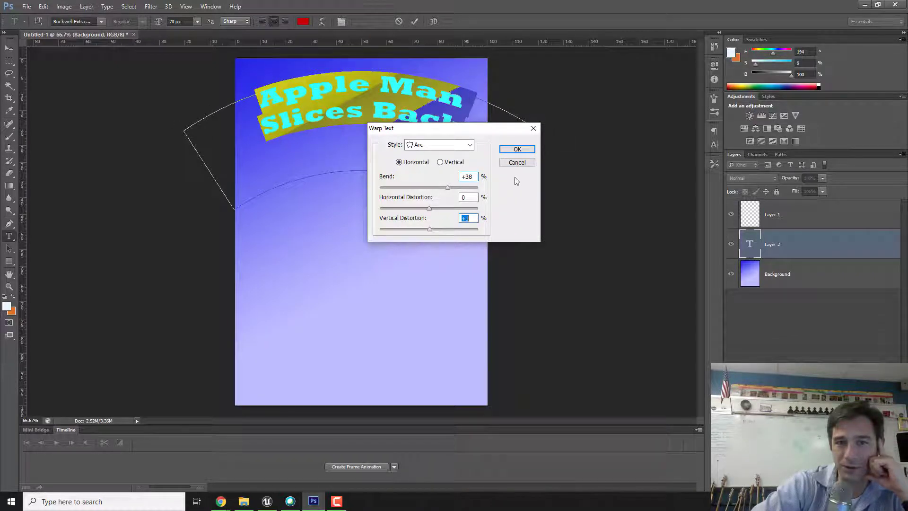
click(523, 150)
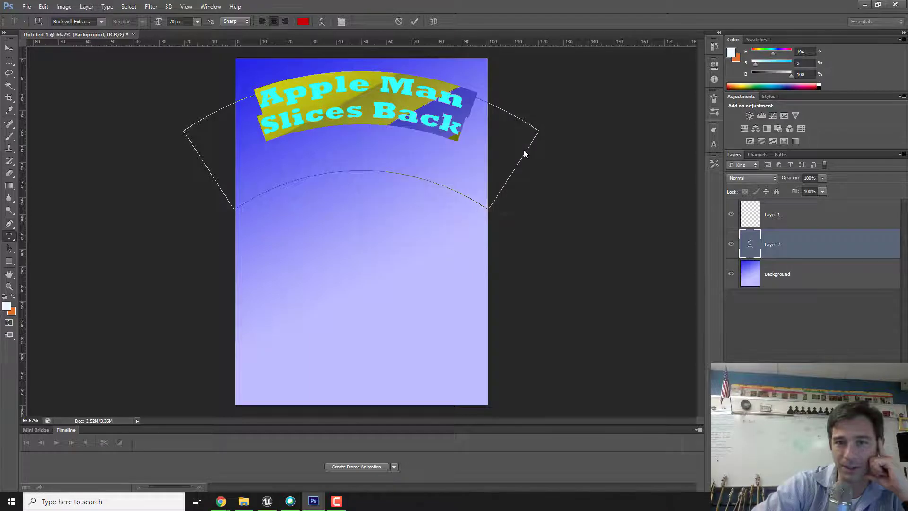
click(750, 313)
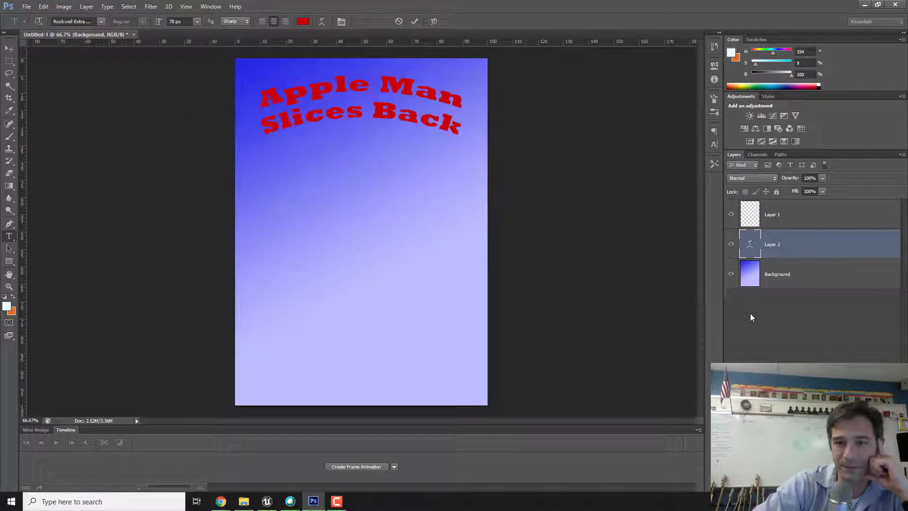
click(780, 243)
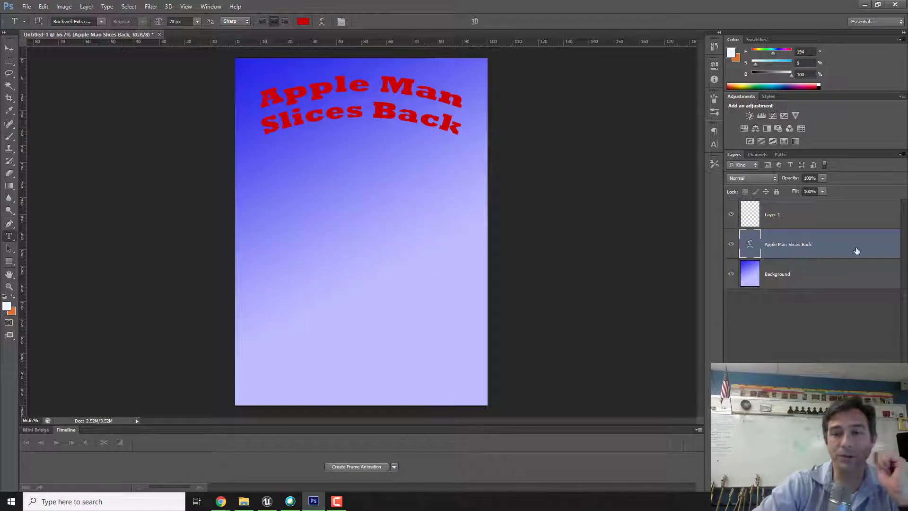
- Enable a Stroke layer style on the Apple Man Slices Back layer and show the stroke's settings
click(855, 248)
click(855, 247)
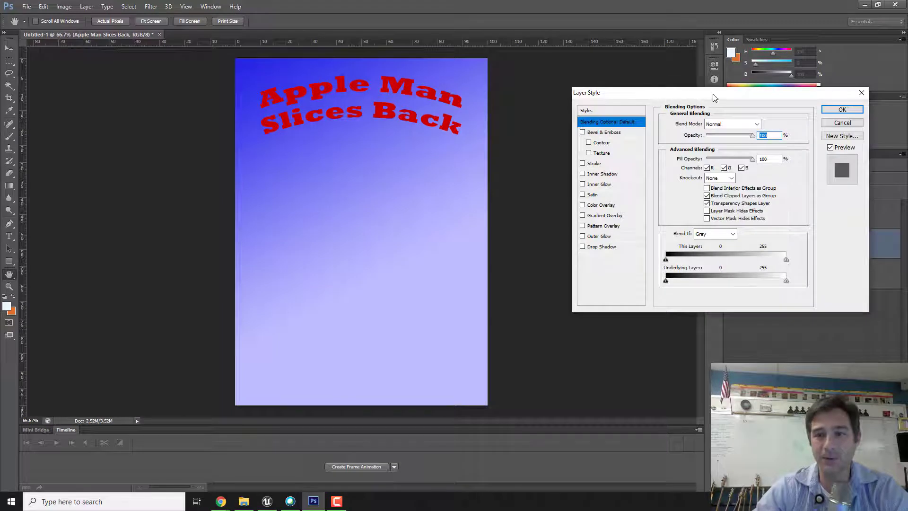
drag(714, 97, 543, 119)
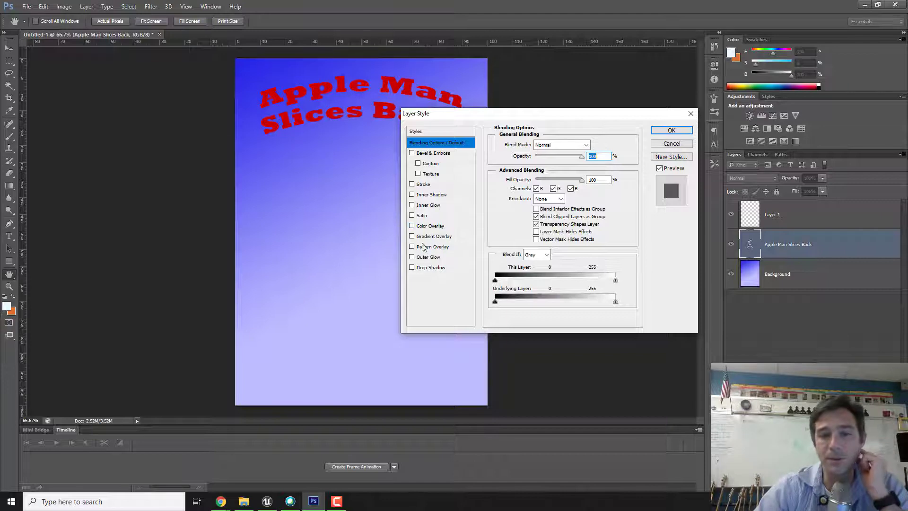
click(412, 185)
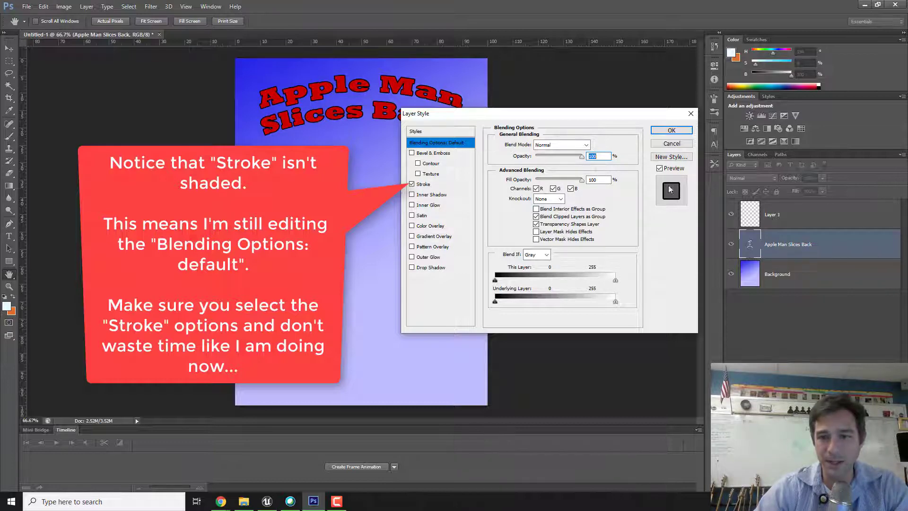
drag(583, 156, 614, 156)
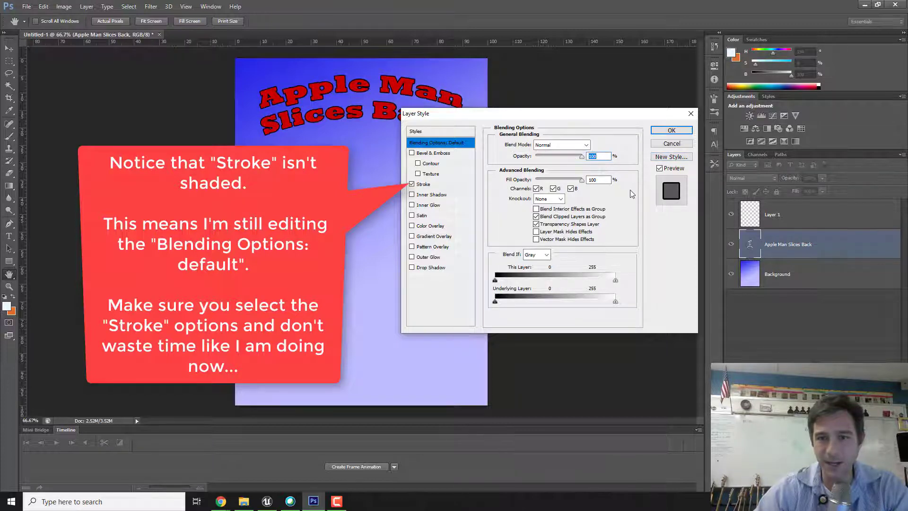
click(436, 187)
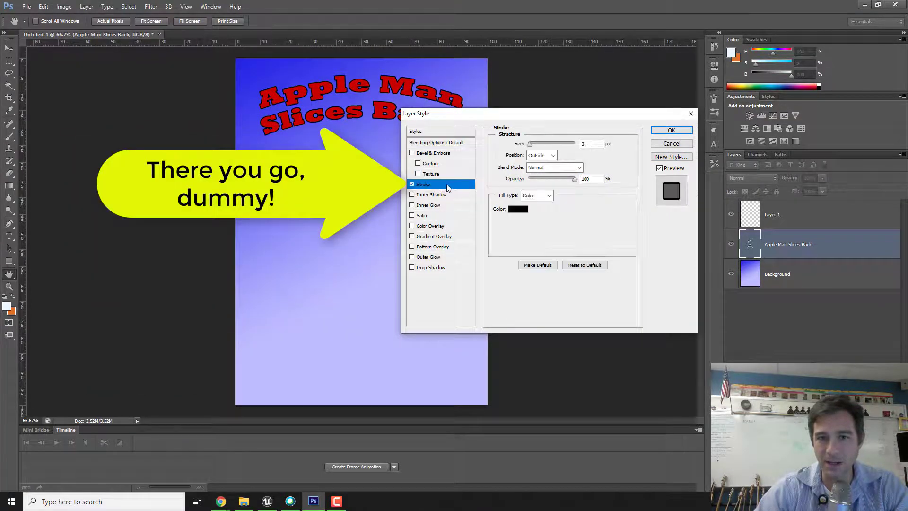
- Set the title's stroke color to white #ffffff and apply the layer style
click(520, 212)
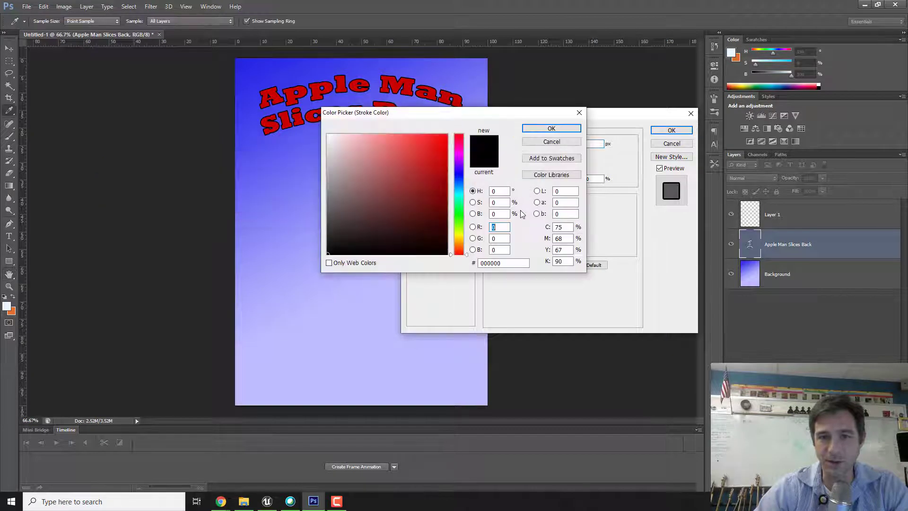
click(598, 134)
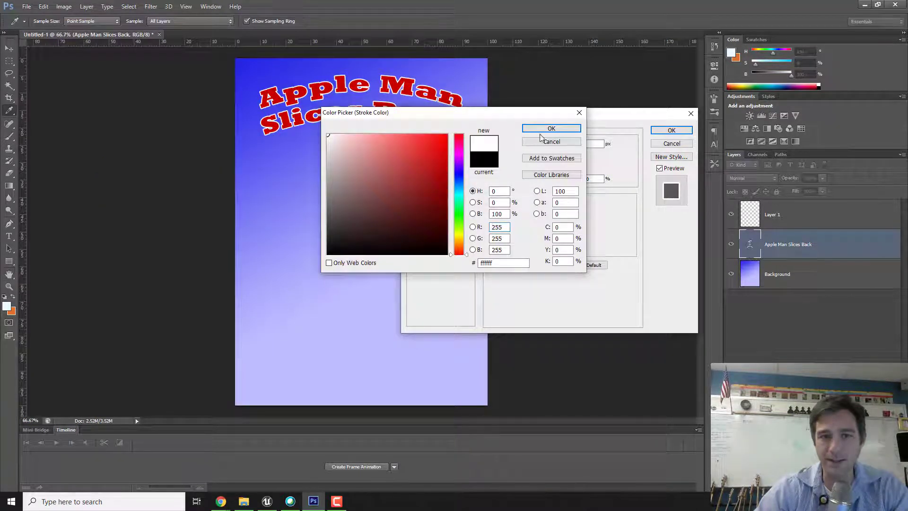
mouse_move(356, 151)
mouse_down()
mouse_move(357, 170)
mouse_move(359, 123)
mouse_move(358, 138)
mouse_move(325, 129)
mouse_move(324, 176)
mouse_move(326, 130)
mouse_up()
click(550, 130)
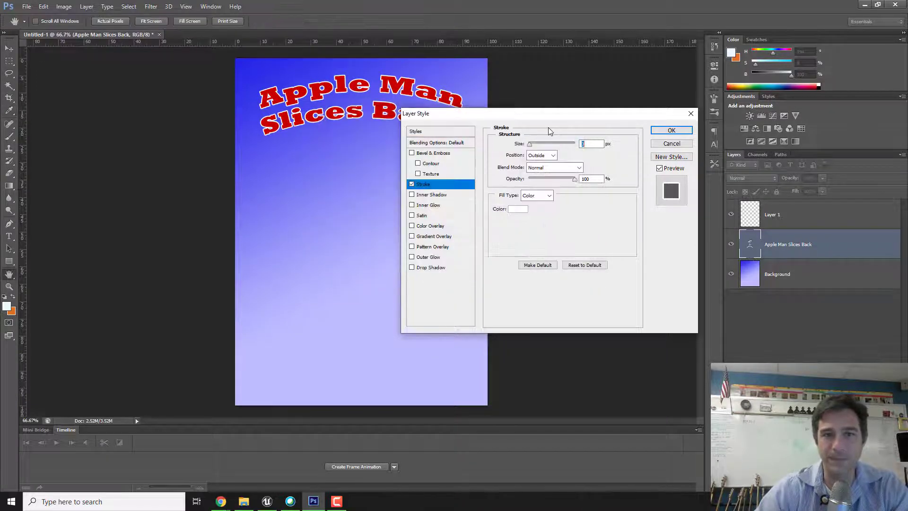
click(681, 131)
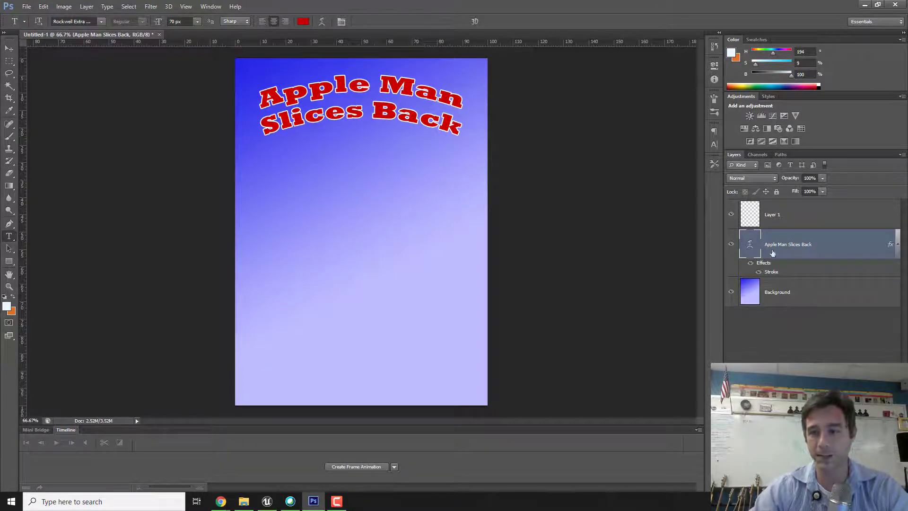
click(798, 252)
click(817, 238)
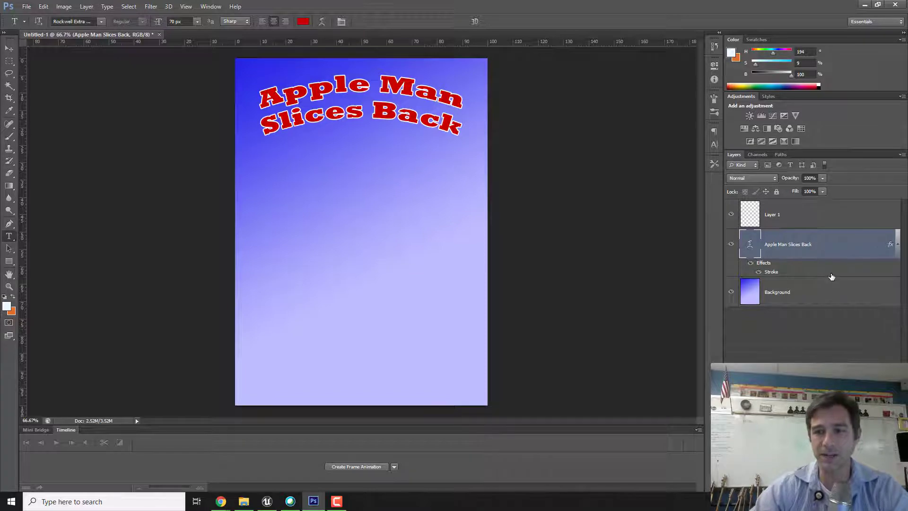
- Shrink the Photoshop window to uncover the desktop, and open the Poster Assets folder in File Explorer after moving its icon higher
drag(634, 9, 543, 16)
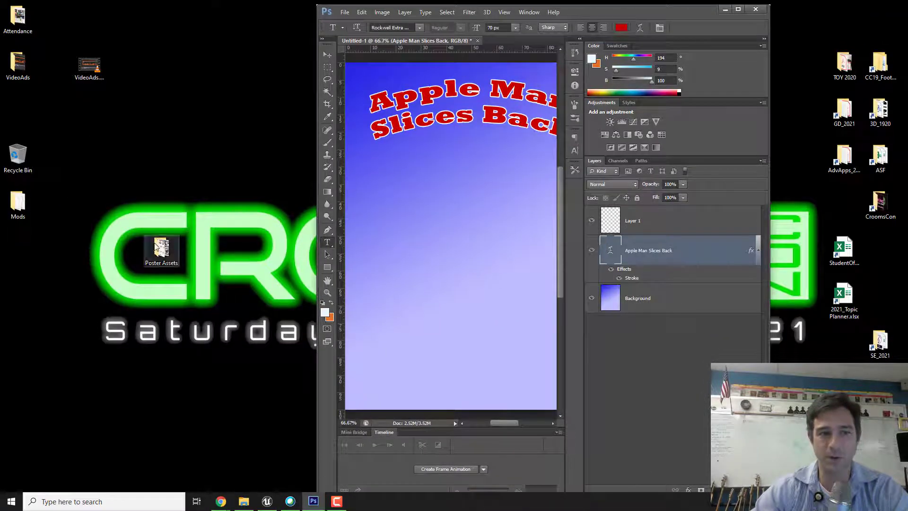
drag(161, 249, 166, 150)
double_click(167, 151)
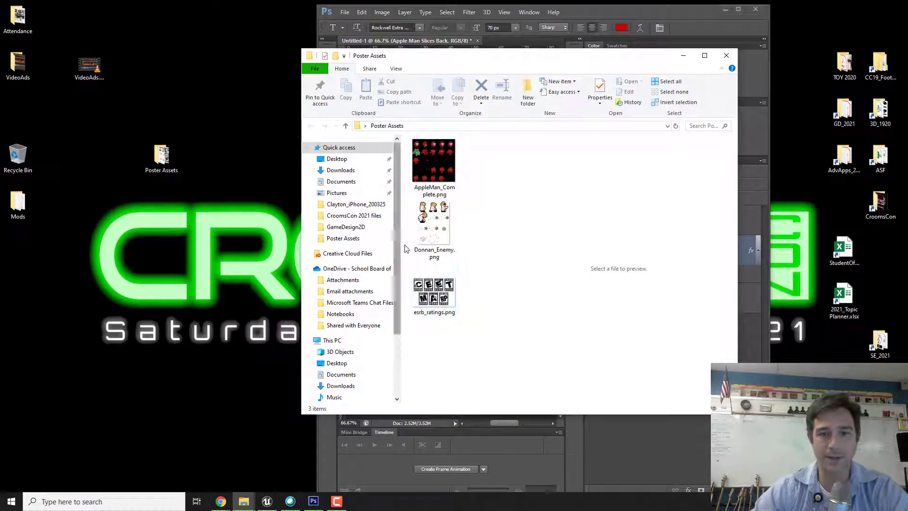
- Place AppleMan_Complete.png from the Poster Assets folder onto the poster in Photoshop and maximize the Photoshop window
click(434, 176)
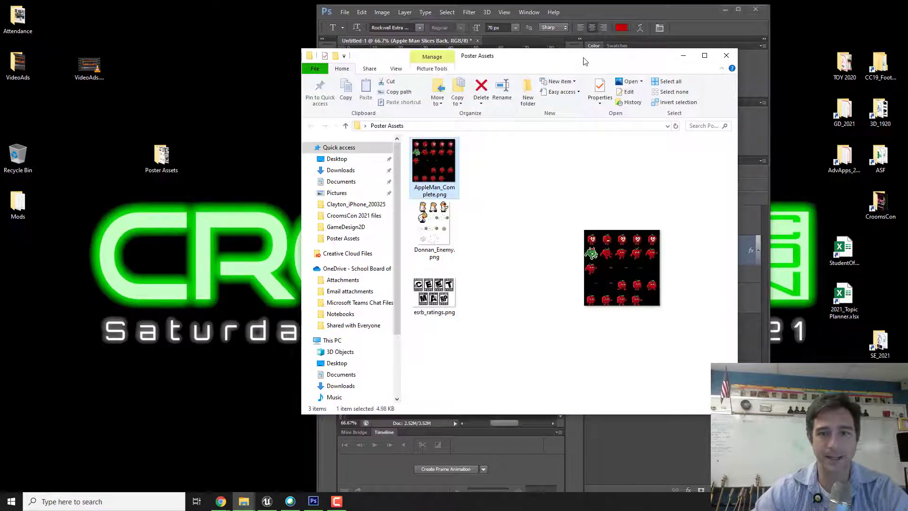
drag(588, 61, 233, 52)
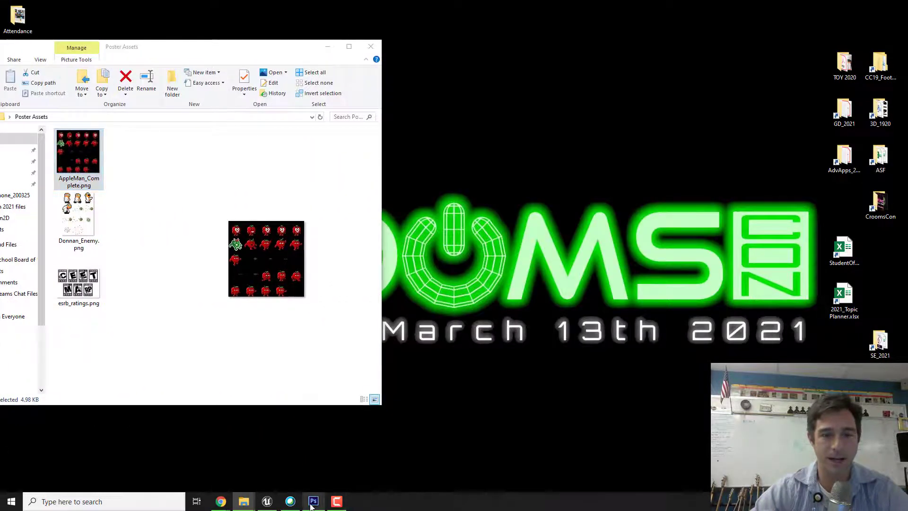
click(313, 501)
drag(79, 152, 457, 242)
click(738, 9)
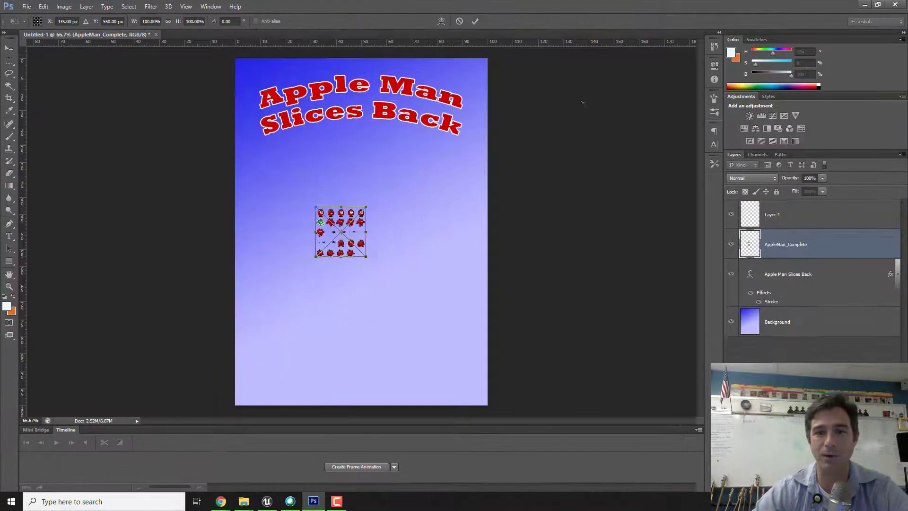
- Enlarge the AppleMan_Complete sprite sheet to about 1842%, position a single running apple in the middle of the poster, and commit the placement
drag(366, 257, 584, 400)
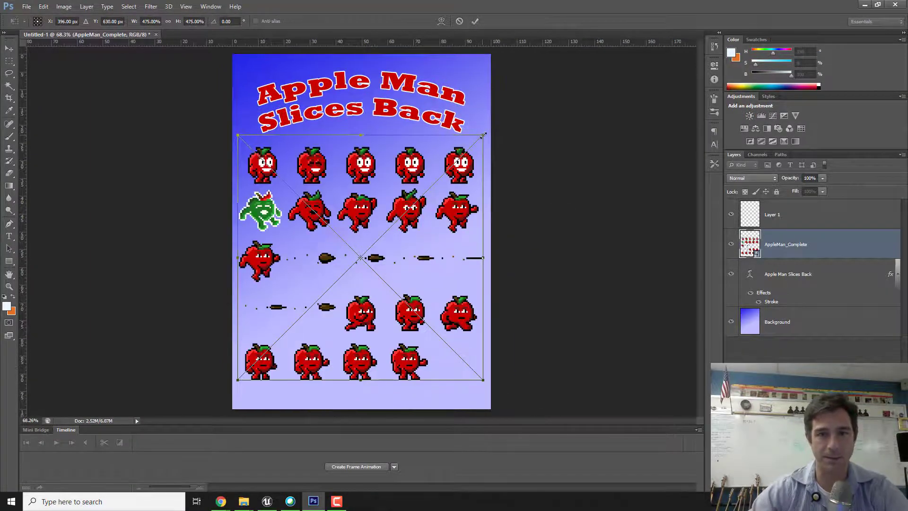
drag(483, 135, 603, 47)
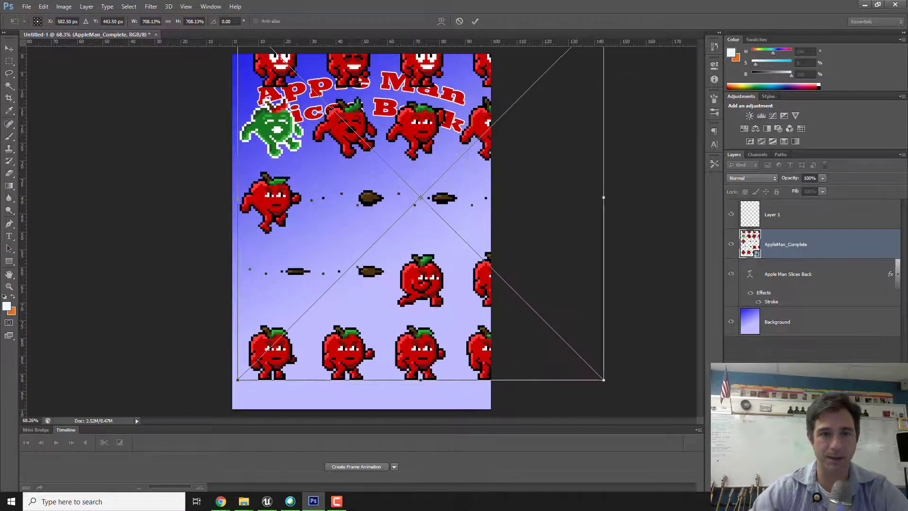
drag(237, 382, 19, 492)
scroll(459, 295, down, 6)
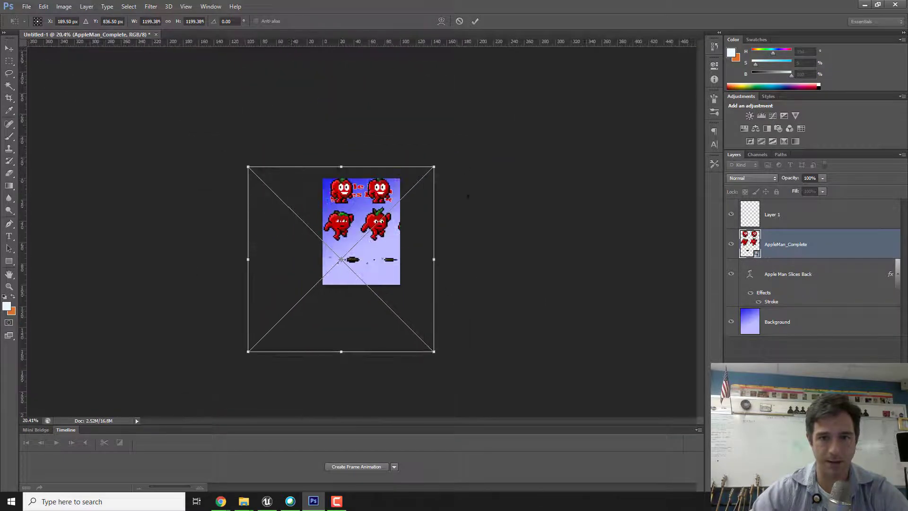
drag(434, 168, 520, 117)
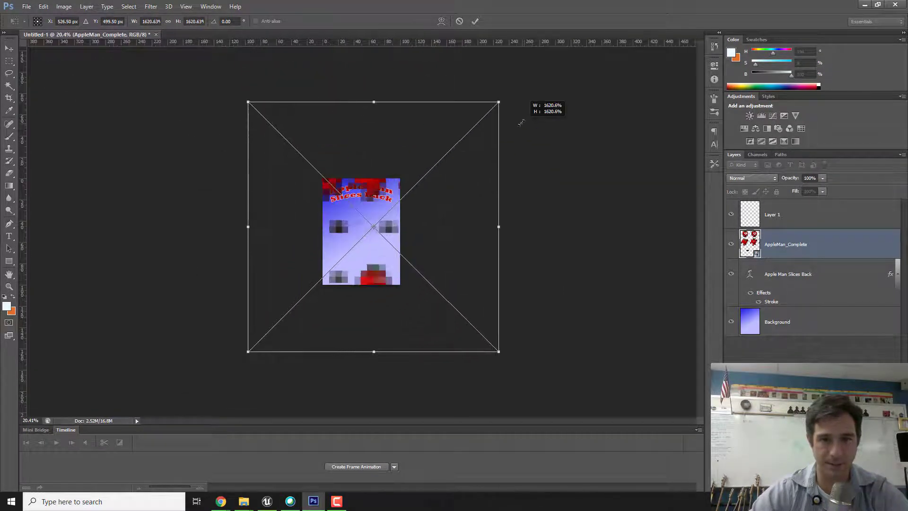
drag(430, 143, 422, 191)
drag(490, 152, 462, 172)
key(Return)
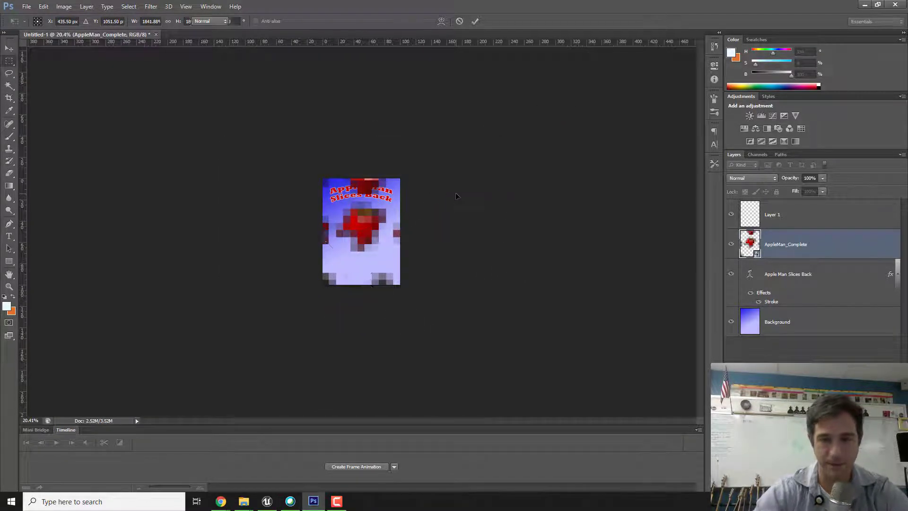
- Rasterize the AppleMan_Complete layer and erase everything outside a rectangular selection around the central running apple
key(ctrl+plus)
scroll(374, 226, up, 5)
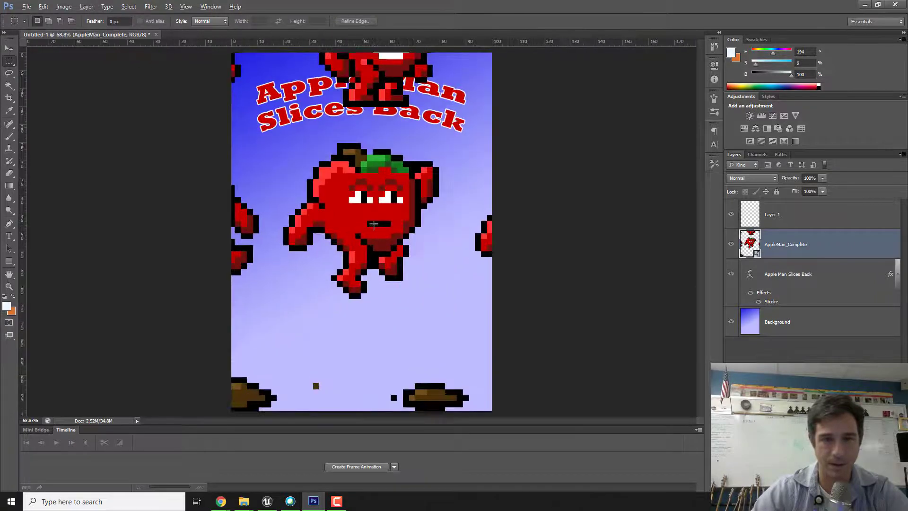
scroll(348, 161, down, 5)
scroll(301, 140, up, 2)
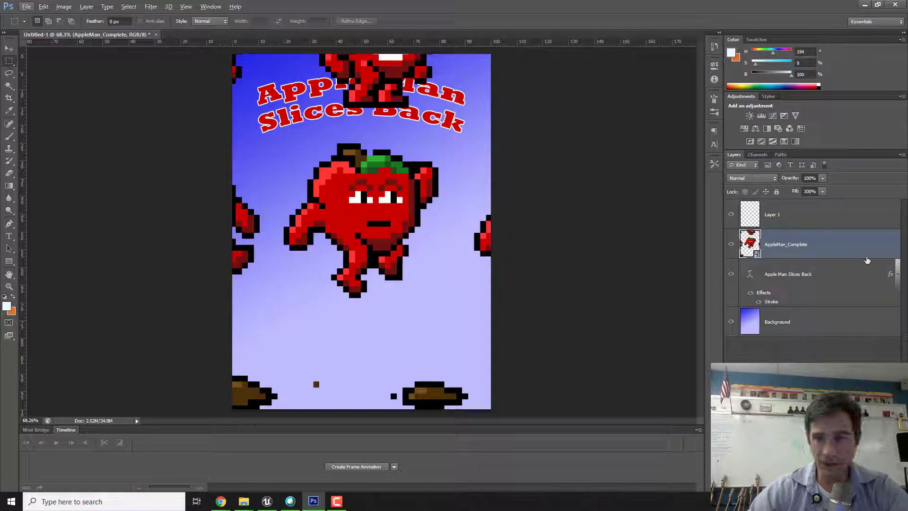
right_click(817, 251)
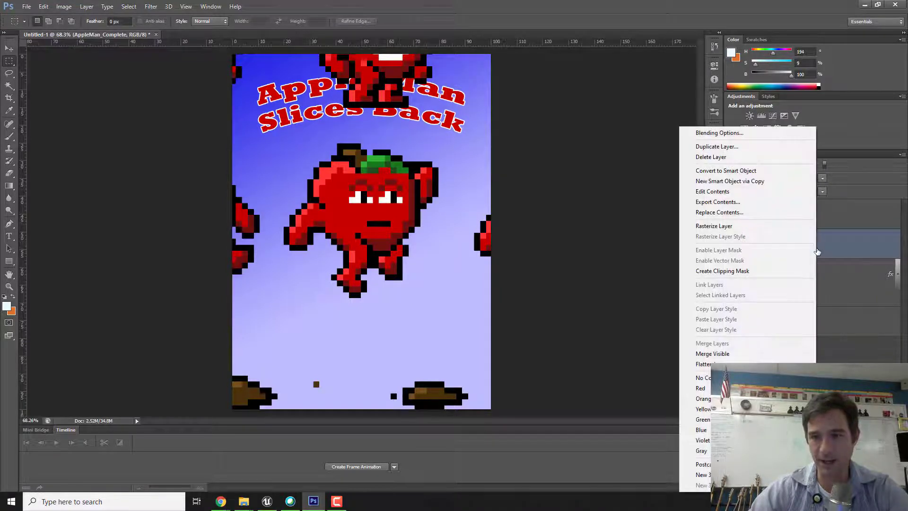
click(722, 227)
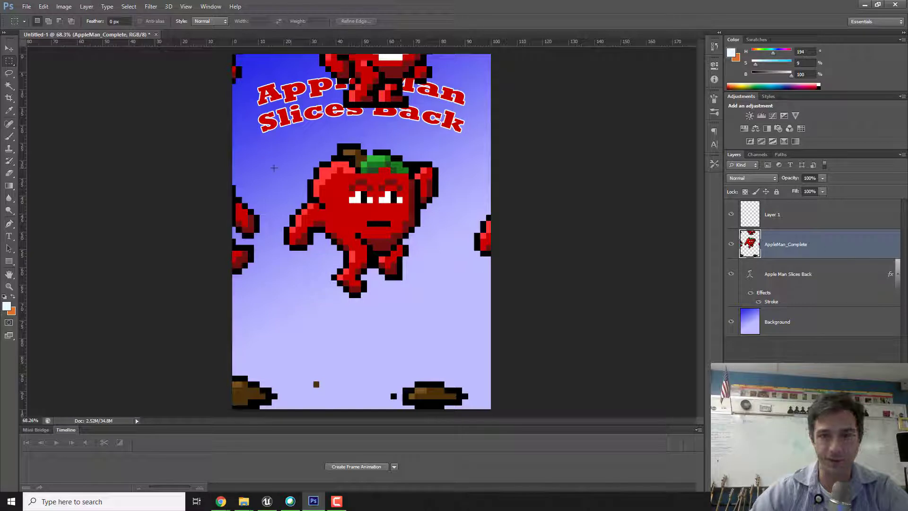
drag(274, 142, 449, 309)
key(ctrl+shift+i)
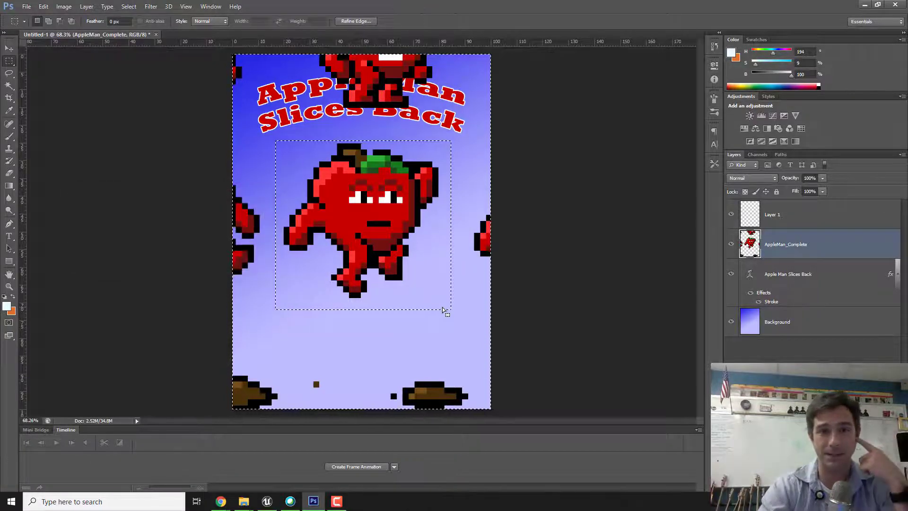
key(Delete)
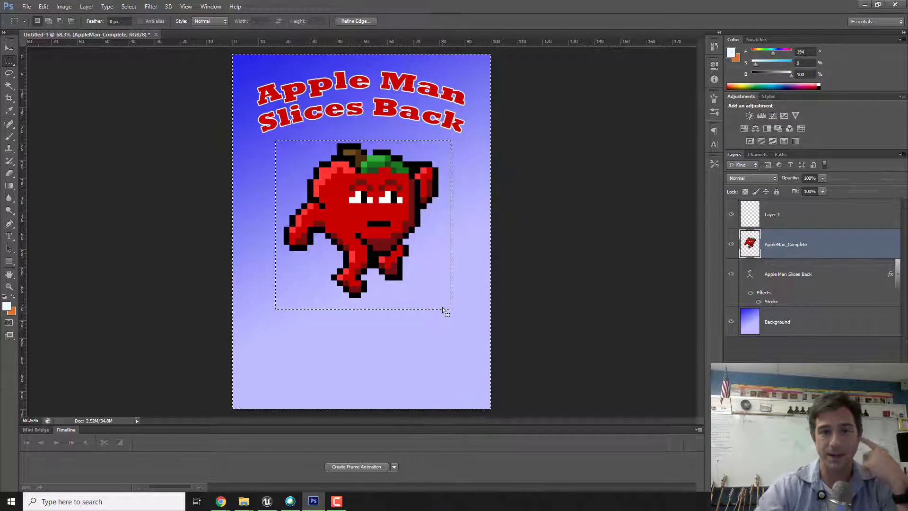
- Enlarge the apple character to about 127%, reposition it below the title, and commit the transform
ctrl+click(783, 246)
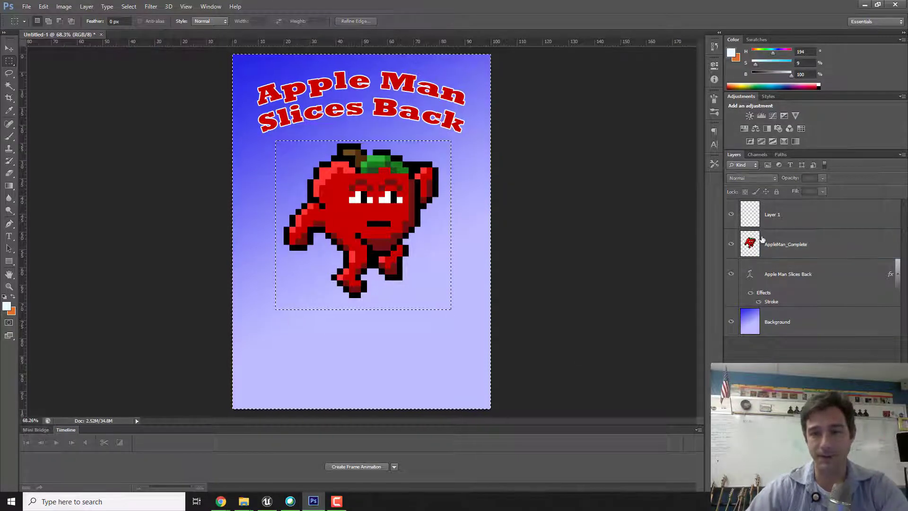
click(783, 246)
scroll(790, 258, down, 3)
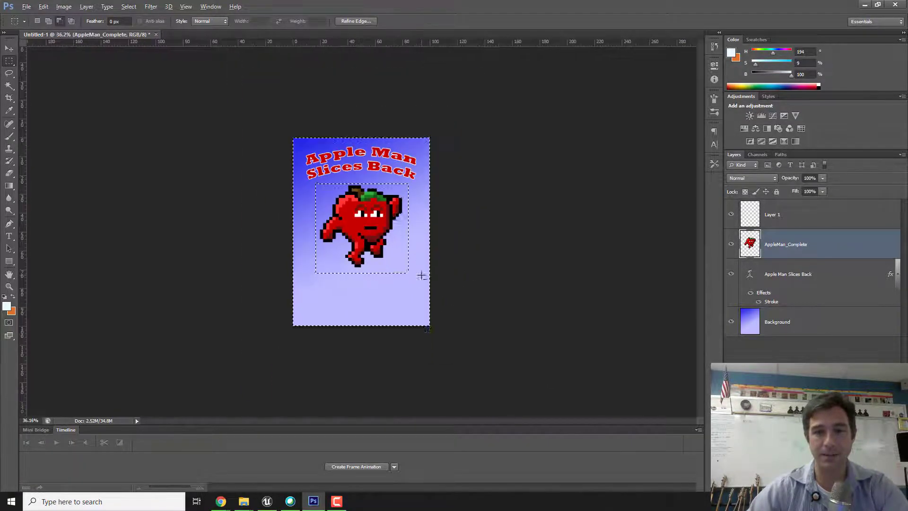
scroll(795, 265, up, 2)
ctrl+click(825, 254)
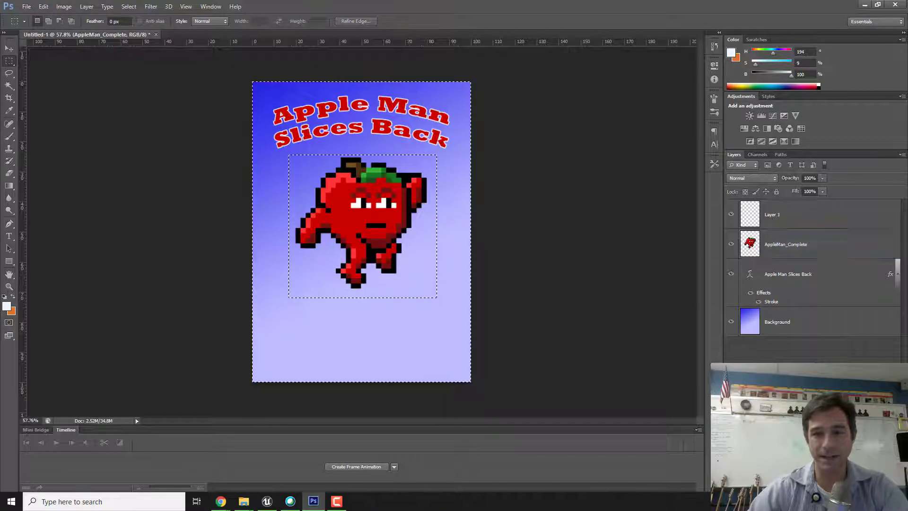
mouse_move(357, 284)
mouse_down()
mouse_move(434, 301)
mouse_move(237, 265)
mouse_move(350, 314)
mouse_move(359, 284)
mouse_up()
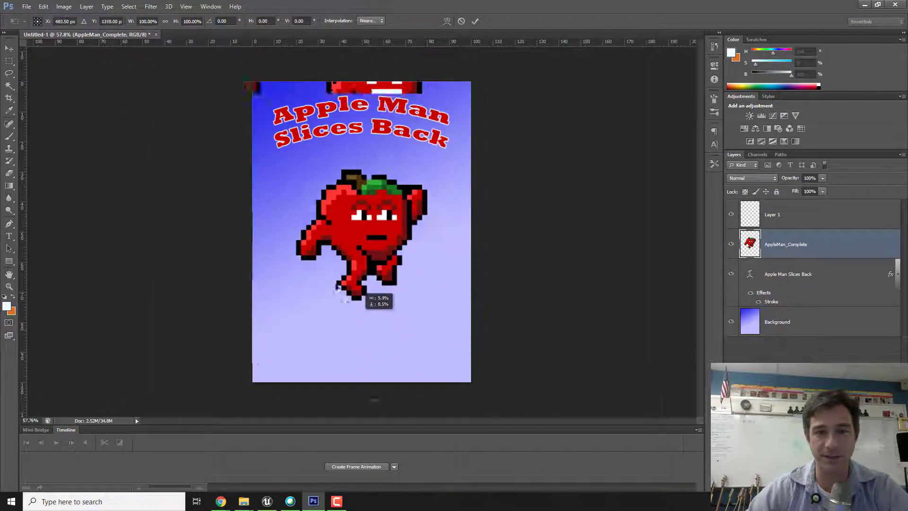
key(ctrl+z)
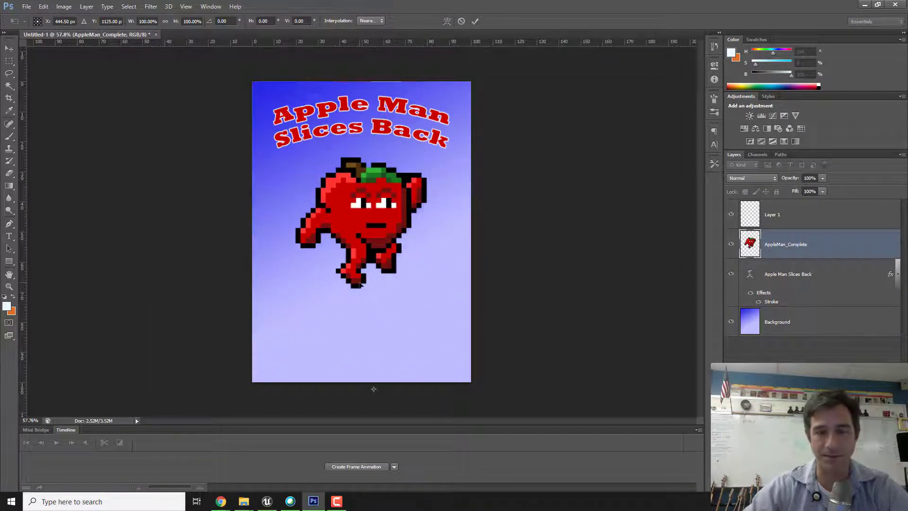
key(ctrl+0)
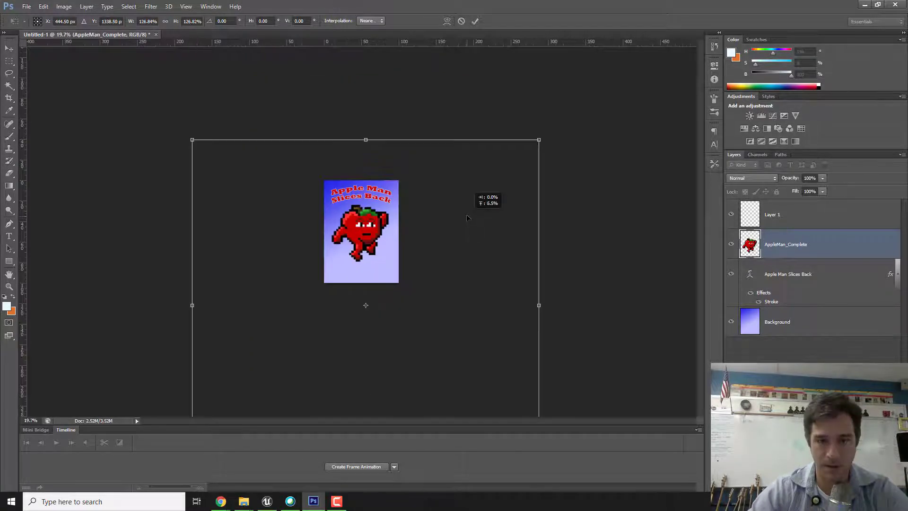
key(Return)
key(m)
scroll(355, 230, up, 5)
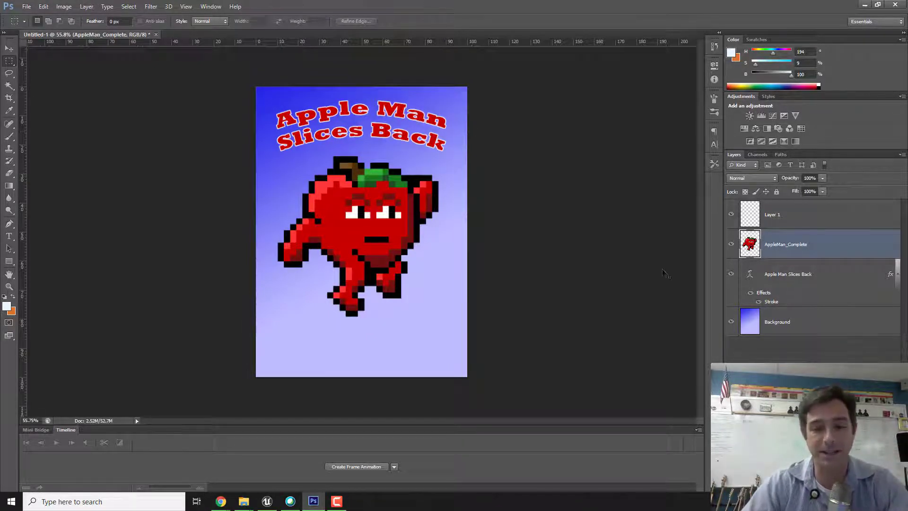
- Scale the apple character down to about 84%, move it up just beneath the title, and commit the transform
key(ctrl+t)
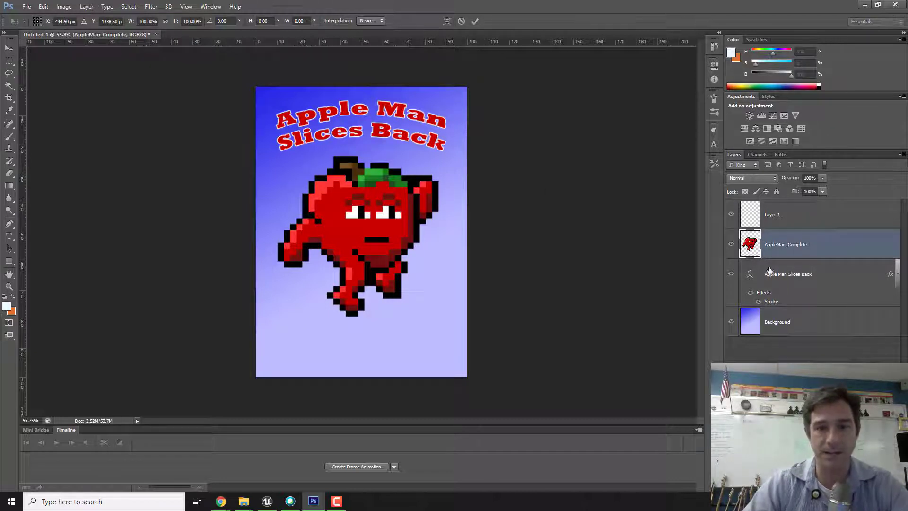
scroll(608, 268, down, 5)
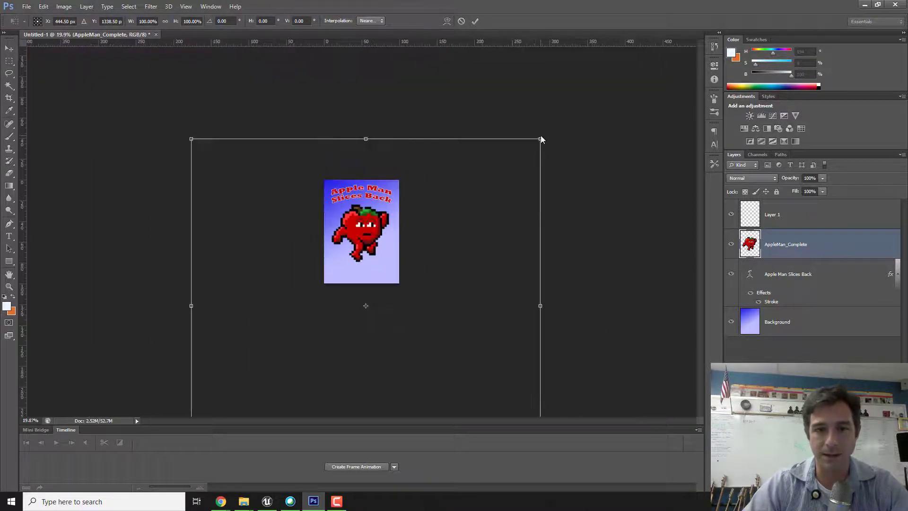
drag(539, 139, 510, 164)
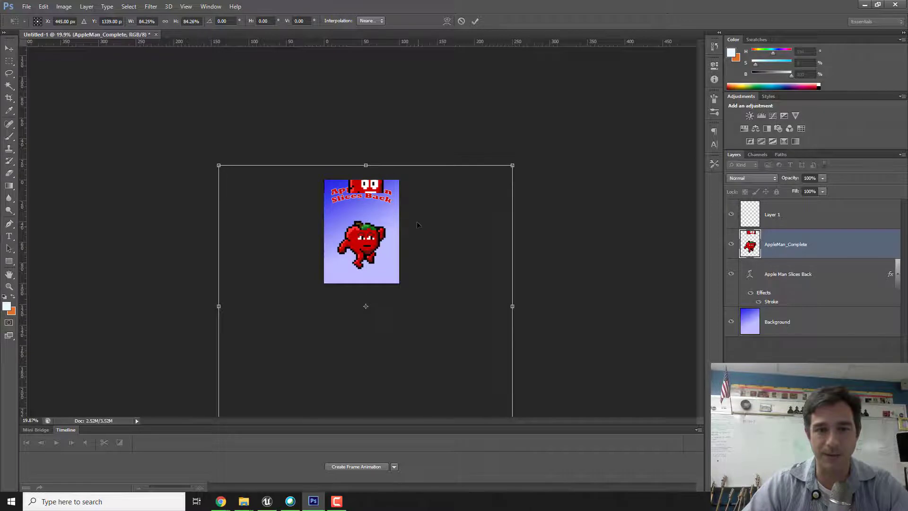
drag(417, 226, 417, 212)
key(Return)
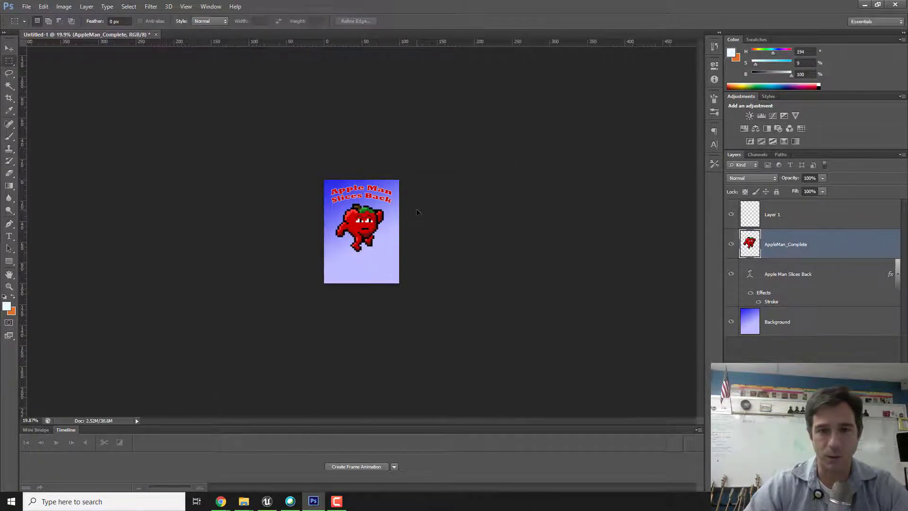
scroll(332, 241, up, 5)
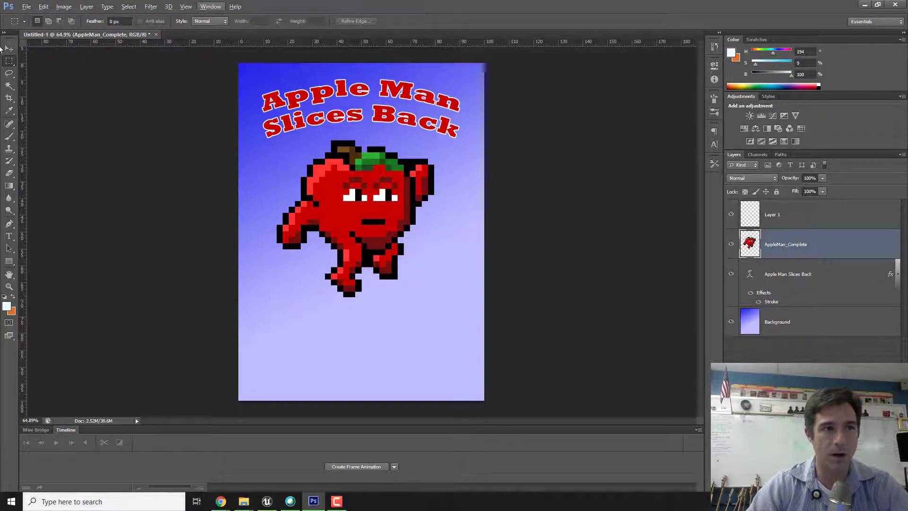
- Place esrb_ratings.png on the poster, scale it to about 38% so all the ratings fit over the lower half, and commit it
key(alt+Tab)
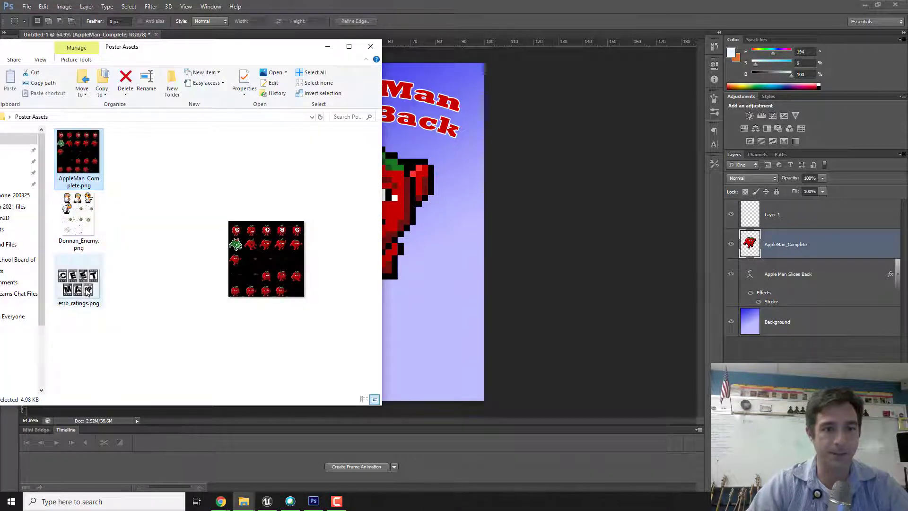
drag(87, 293, 462, 309)
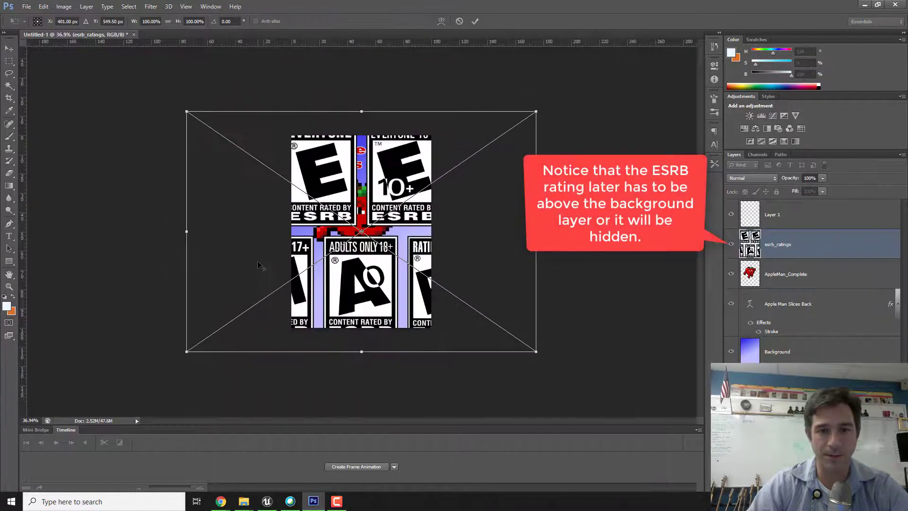
drag(228, 140, 379, 243)
drag(476, 292, 415, 257)
drag(423, 310, 407, 296)
scroll(339, 274, up, 11)
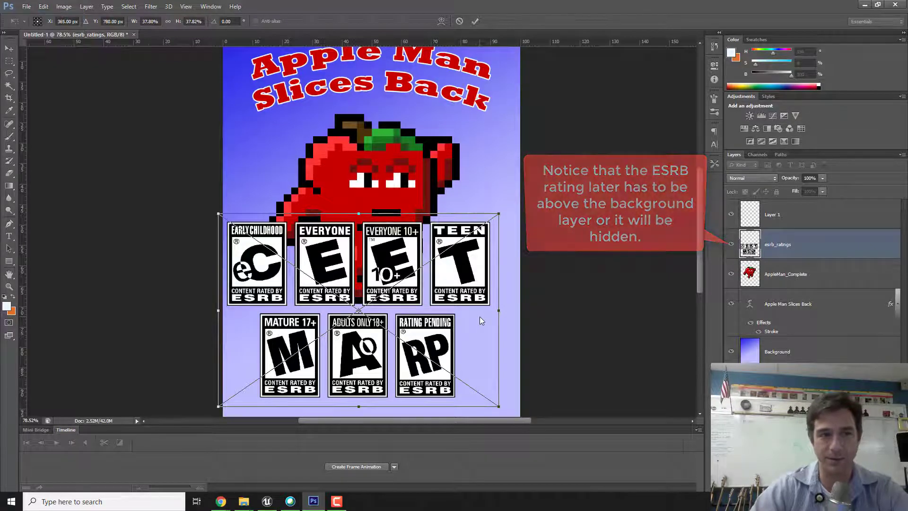
key(Return)
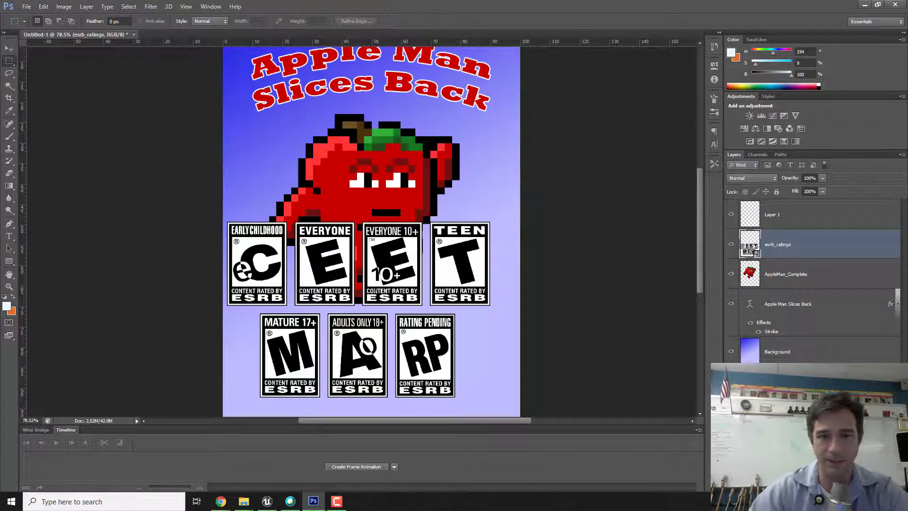
- Rasterize the esrb_ratings layer, erase every rating except TEEN using an inverted box selection, and deselect
right_click(821, 245)
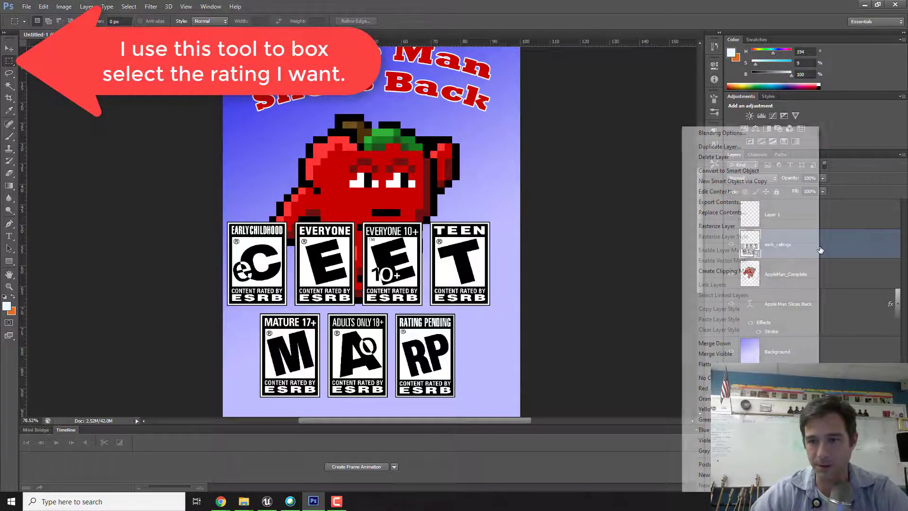
click(783, 229)
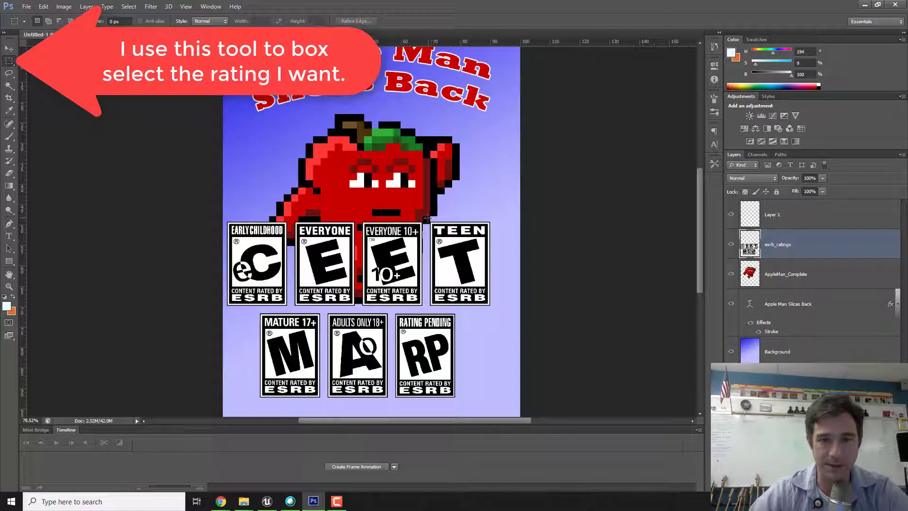
drag(427, 218, 492, 308)
key(ctrl+shift+i)
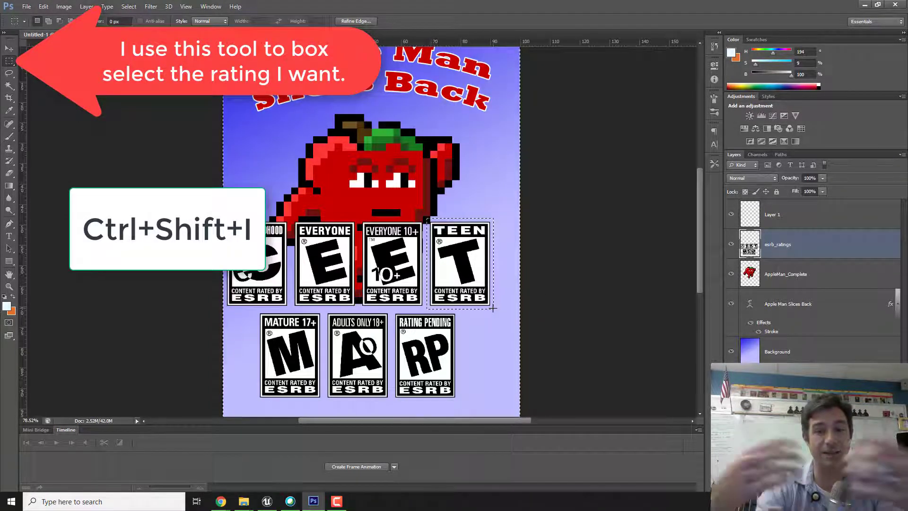
key(Delete)
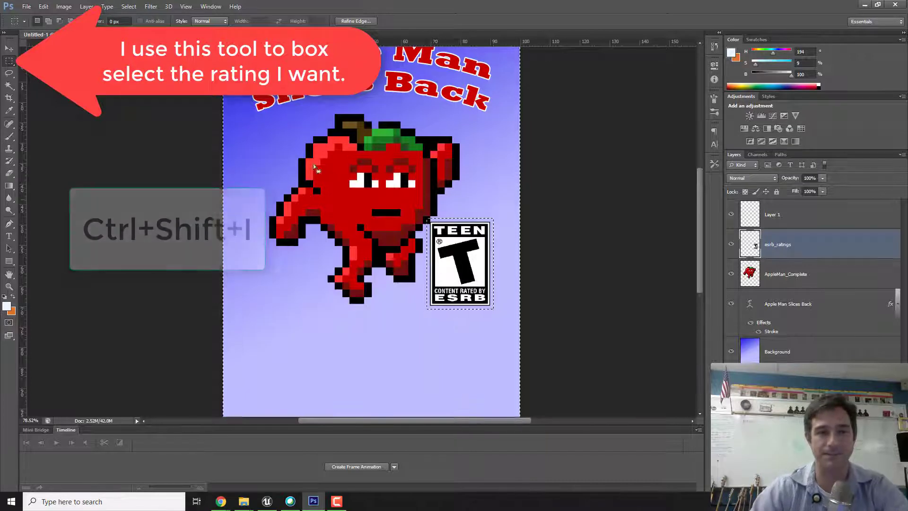
key(ctrl+d)
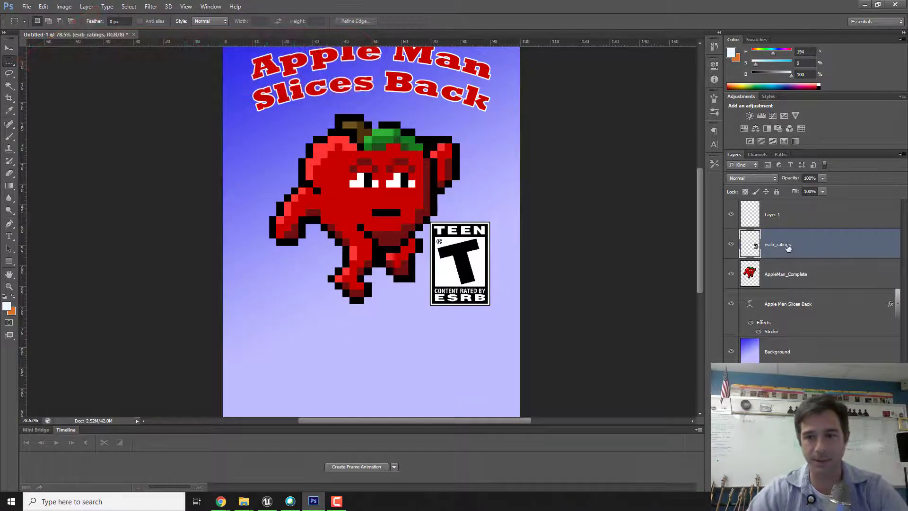
- Scale the TEEN rating down to about 71%, move it into the poster's lower-left corner, and commit the transform
key(ctrl+t)
drag(476, 243, 270, 352)
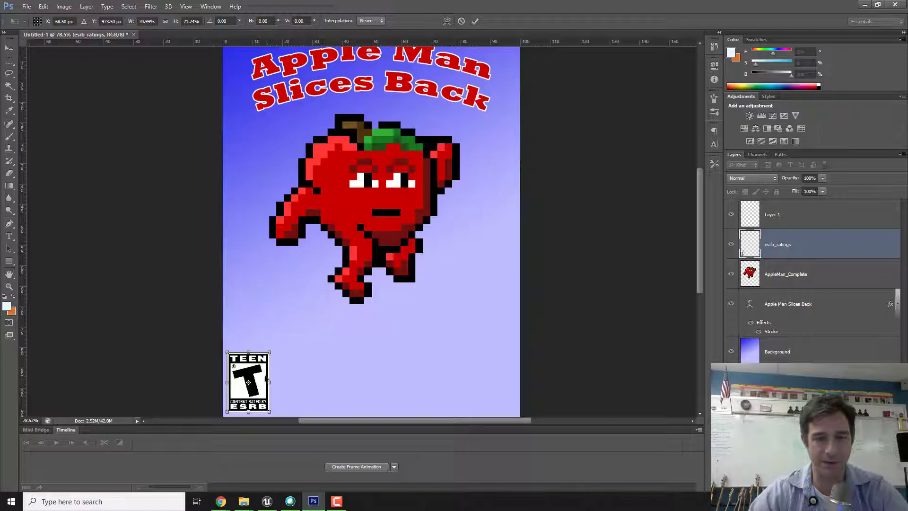
scroll(263, 380, down, 3)
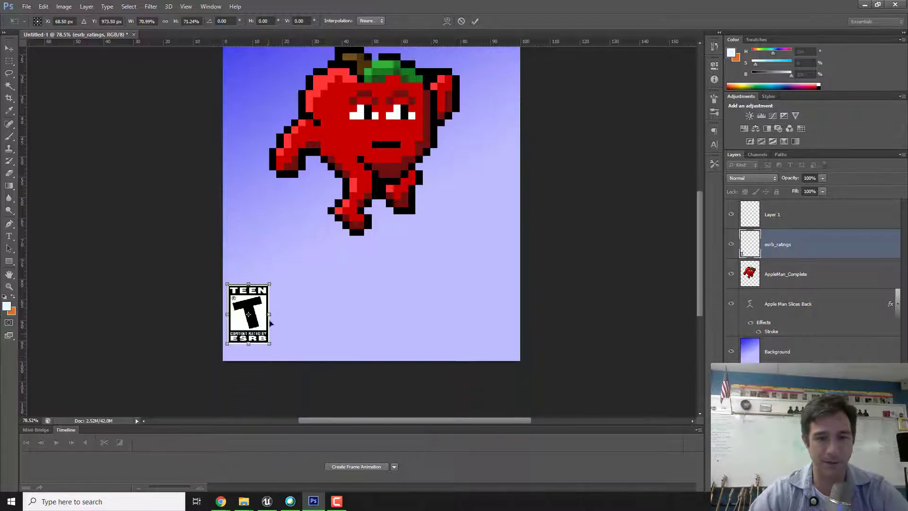
drag(266, 314, 267, 326)
key(Return)
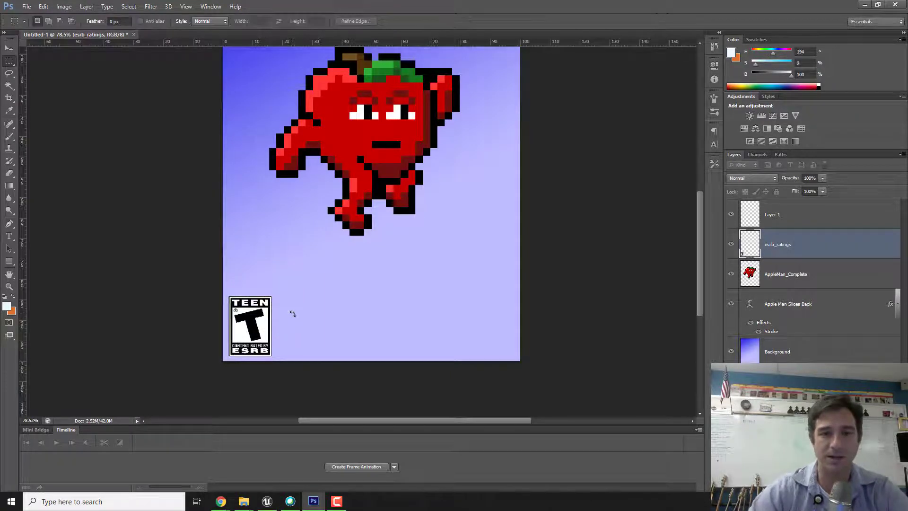
- Place Donnan_Enemy.png on the poster, enlarge it to about 587% over the apple character, and commit it
scroll(326, 288, down, 3)
scroll(354, 101, up, 3)
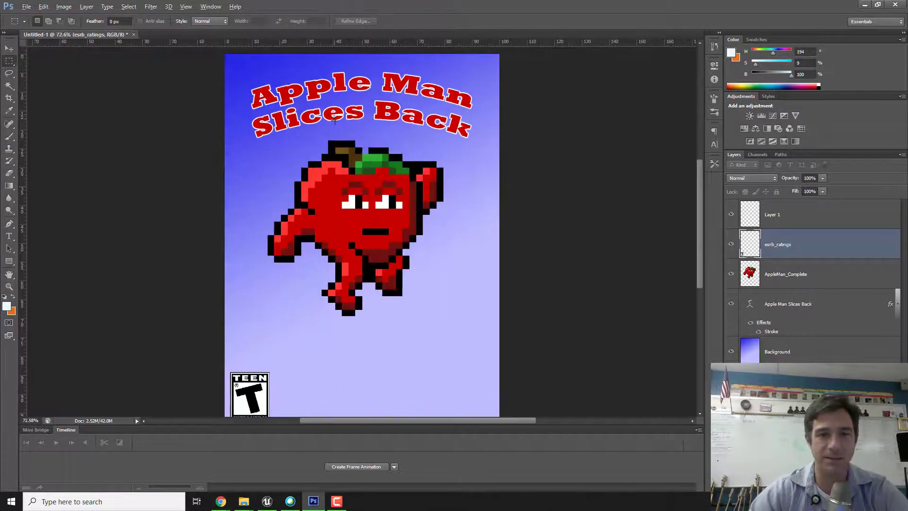
scroll(335, 121, down, 1)
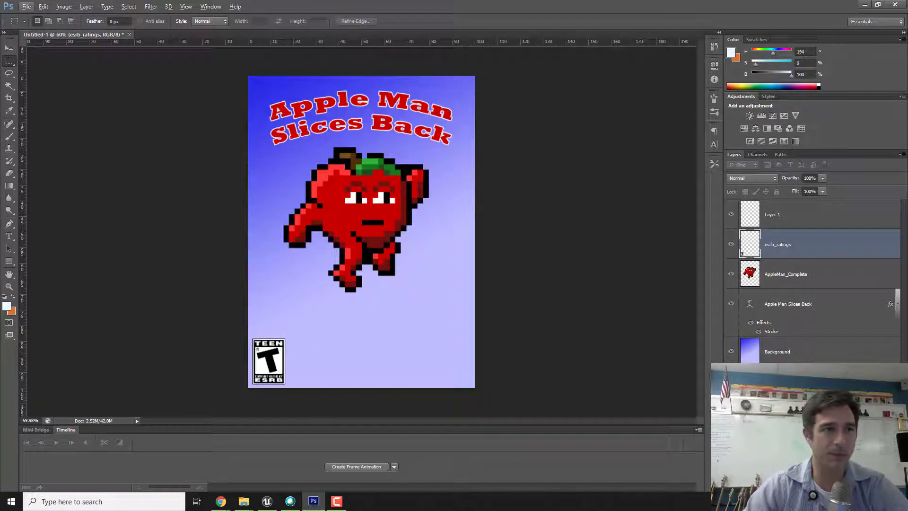
key(alt+Tab)
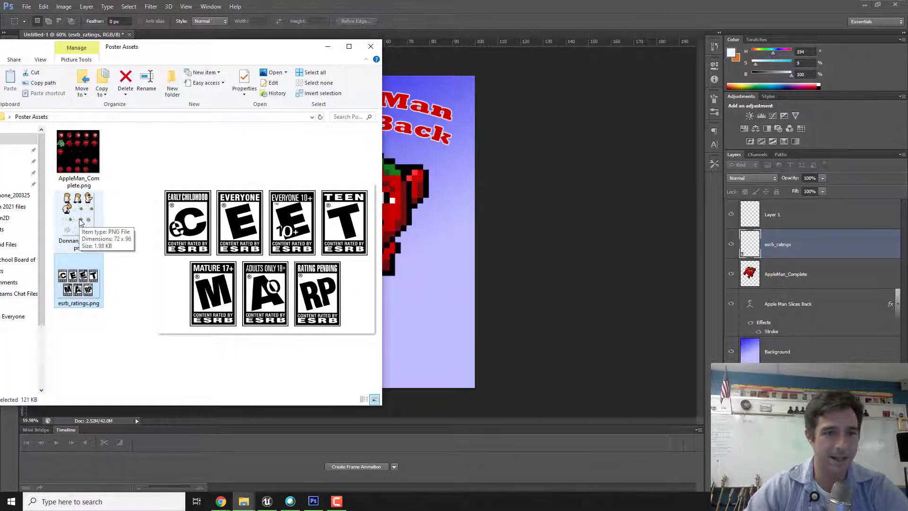
drag(81, 222, 445, 270)
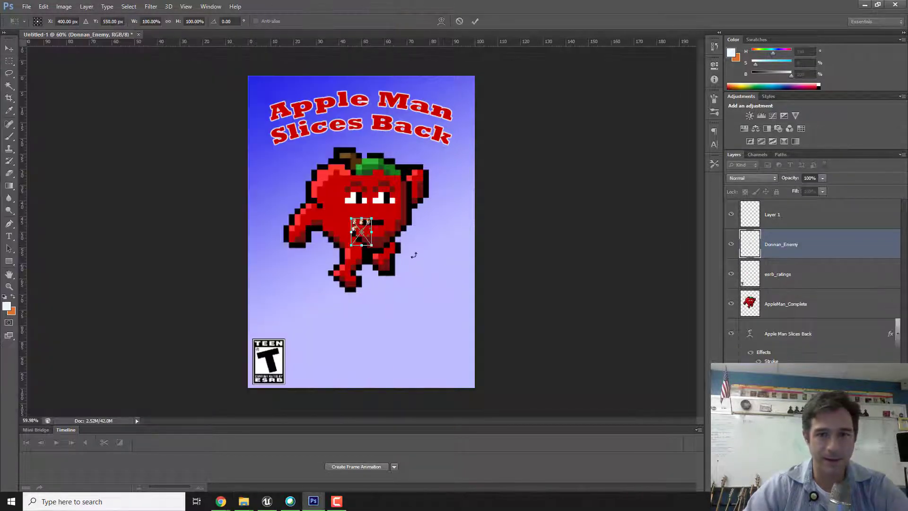
scroll(345, 229, up, 5)
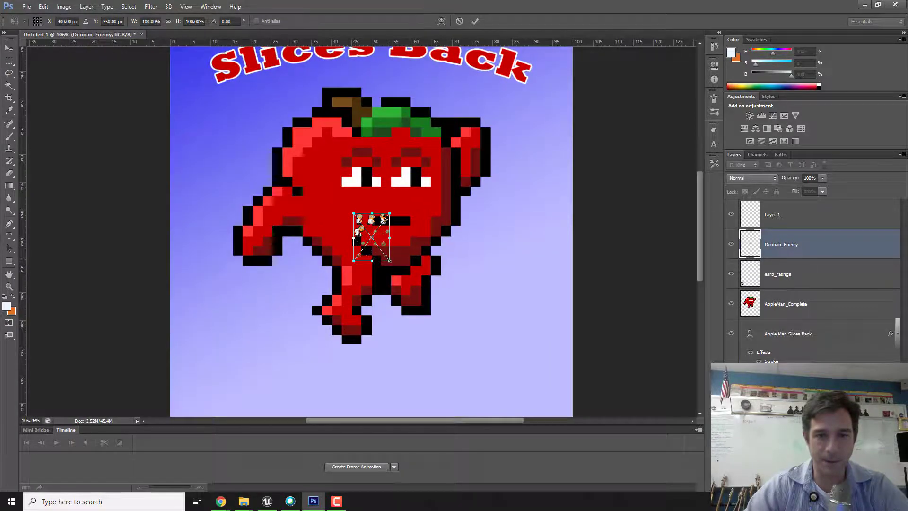
drag(389, 260, 485, 388)
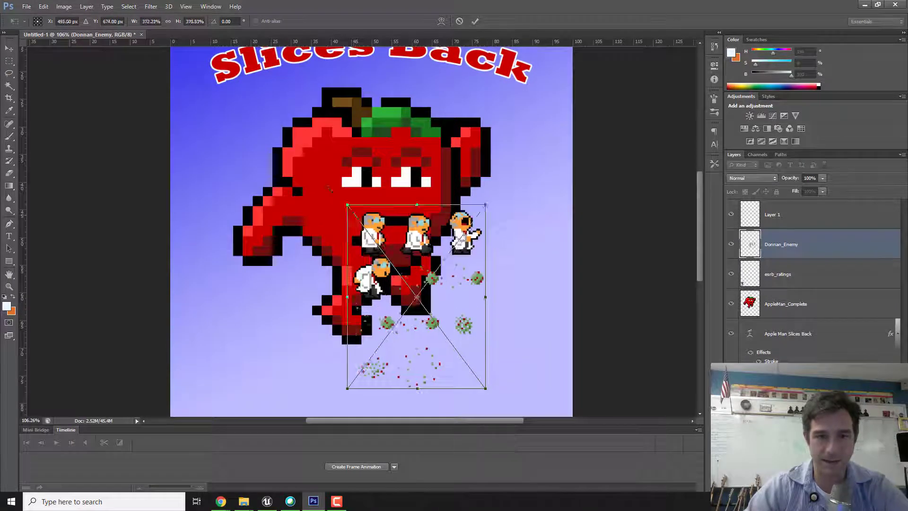
drag(330, 189, 248, 127)
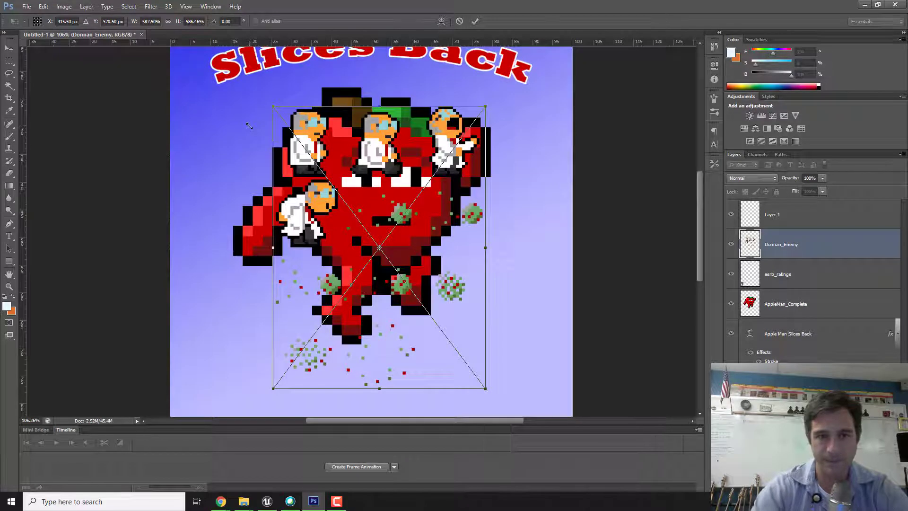
key(Return)
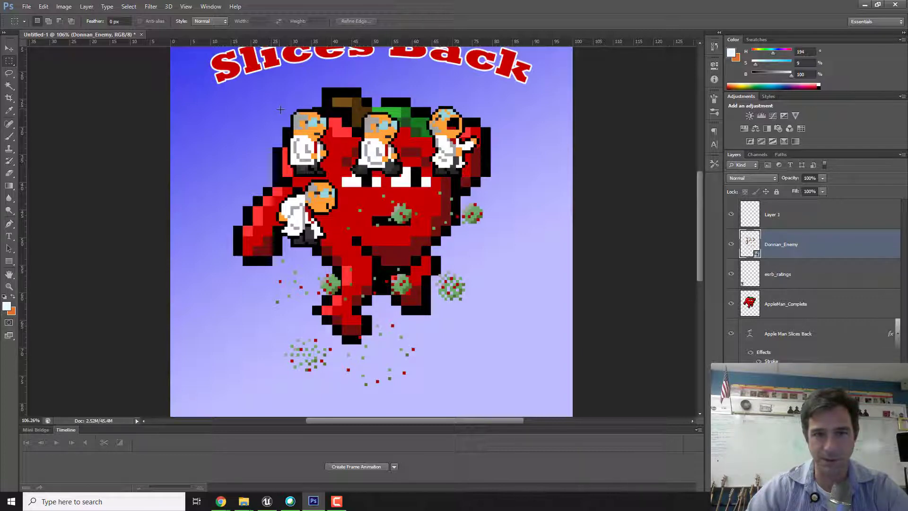
- Try to erase everything on the Donnan_Enemy layer except the first scientist using an inverted box selection, and deselect
drag(283, 110, 333, 175)
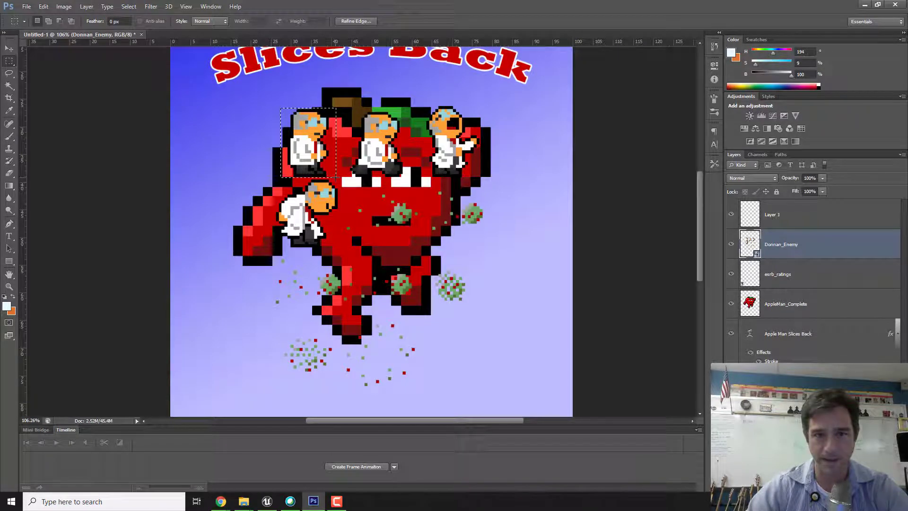
key(ctrl+shift+i)
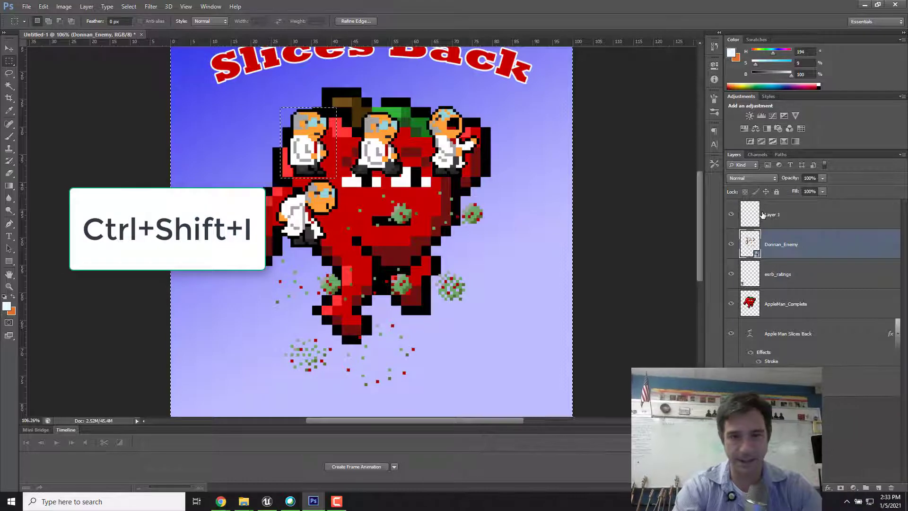
key(Delete)
key(Return)
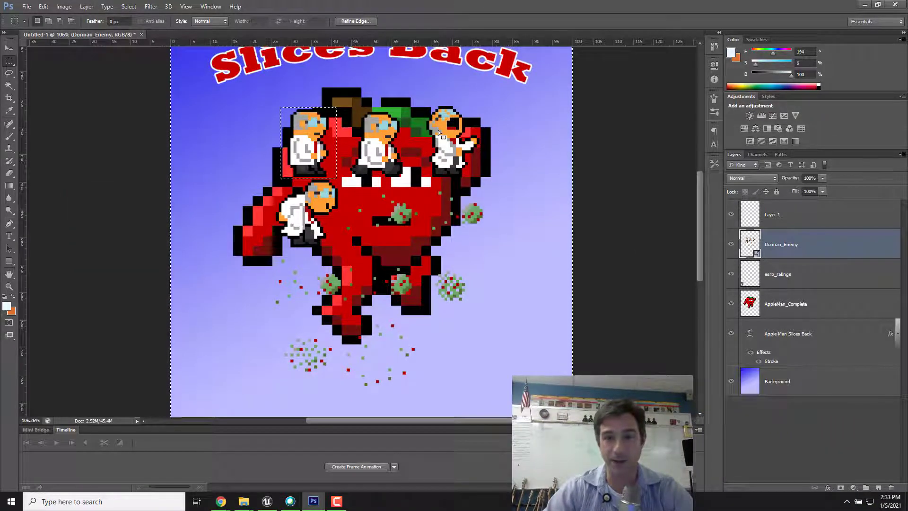
click(516, 140)
- Rasterize the Donnan_Enemy layer, erase everything except the first scientist using an inverted box selection, and deselect
right_click(840, 251)
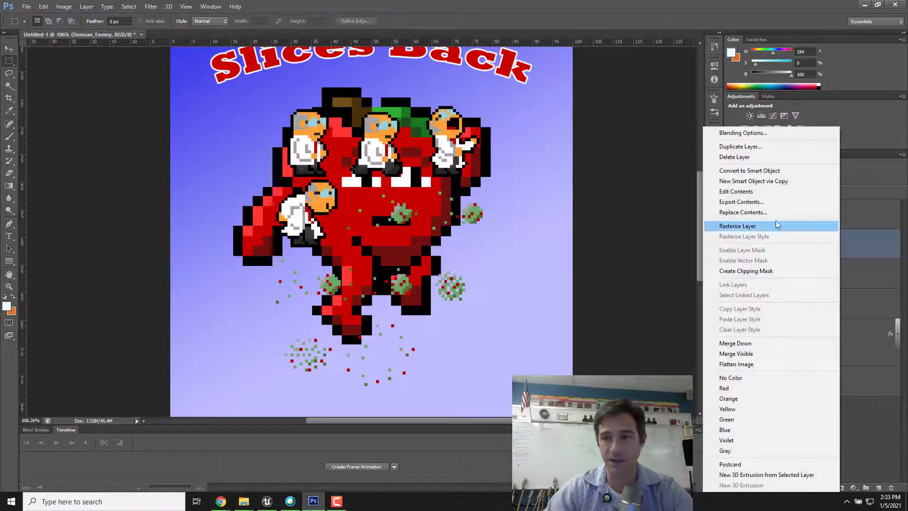
click(764, 226)
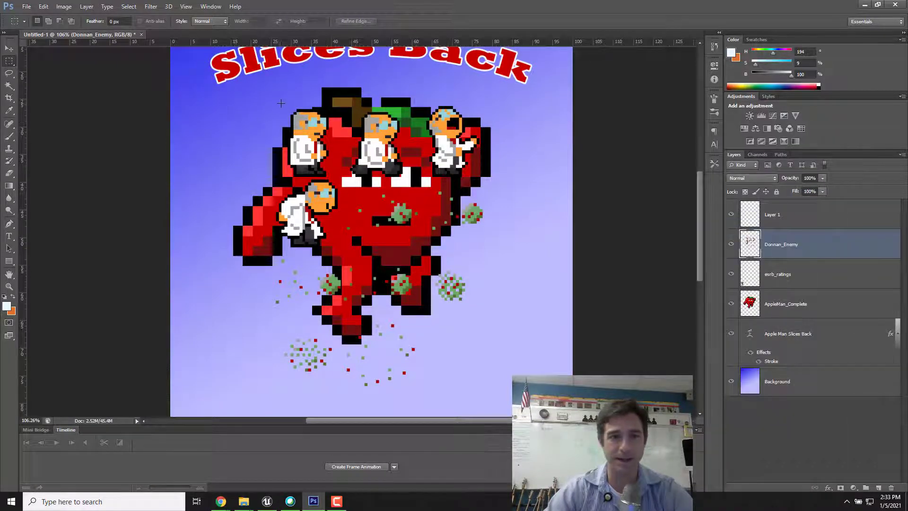
drag(281, 103, 335, 177)
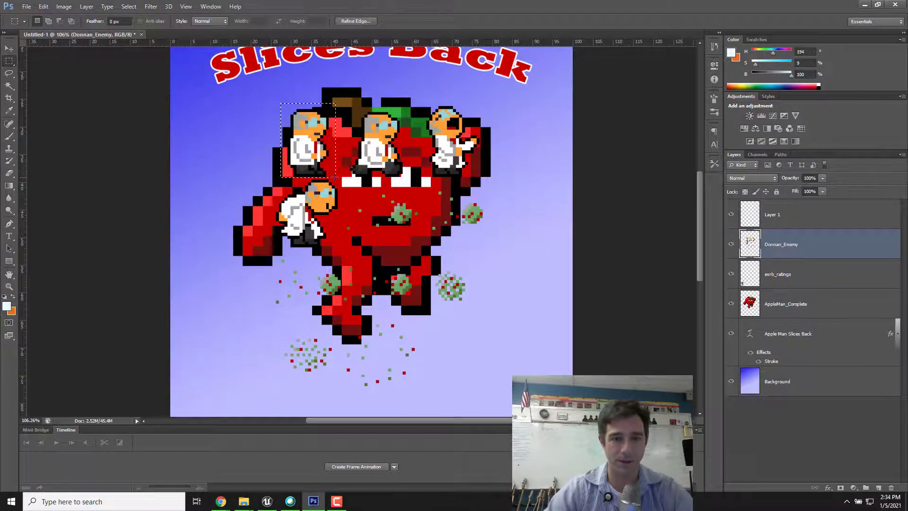
key(ctrl+shift+i)
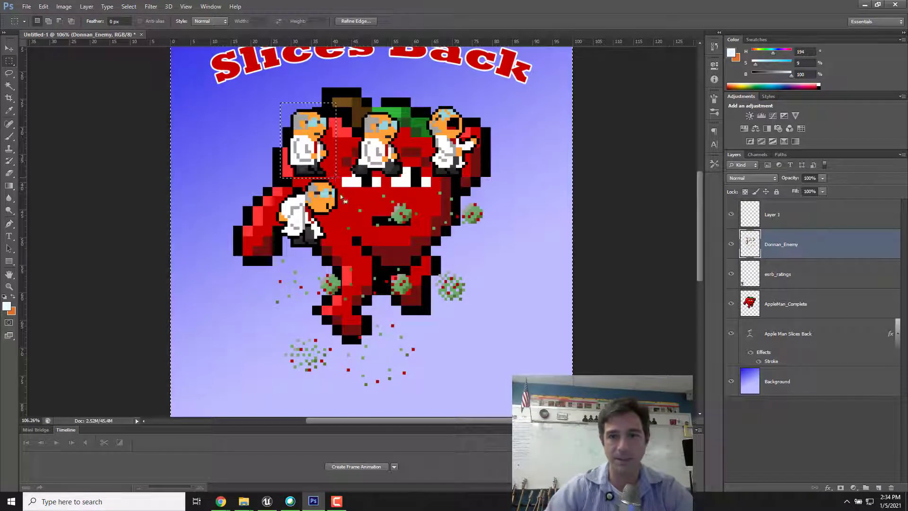
key(Delete)
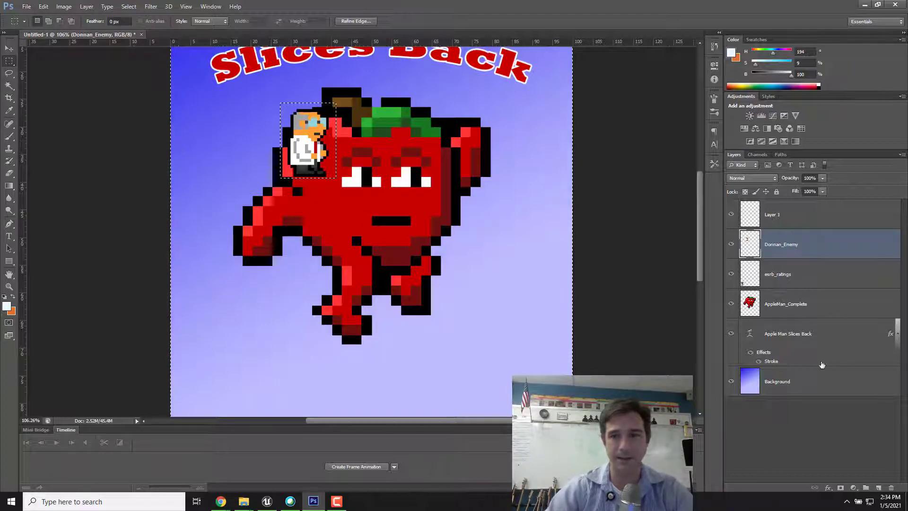
click(832, 423)
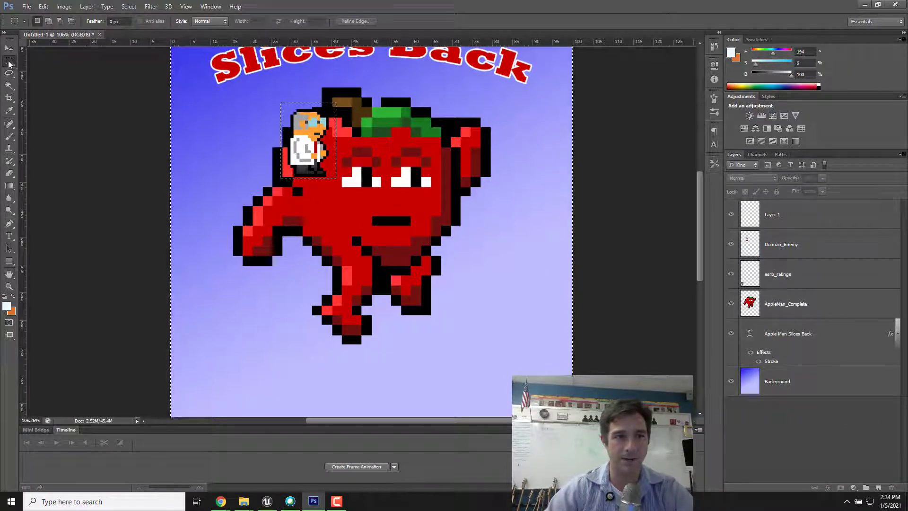
click(141, 108)
- Move the Donnan_Enemy layer just above Background, enlarge the scientist to about 178%, and place it at the poster's left edge partly behind the TEEN rating
drag(813, 244, 793, 348)
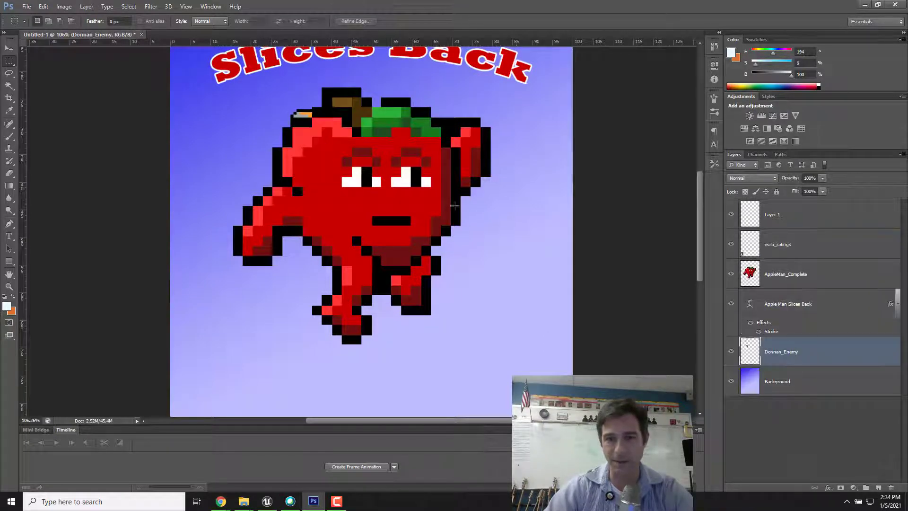
key(ctrl+t)
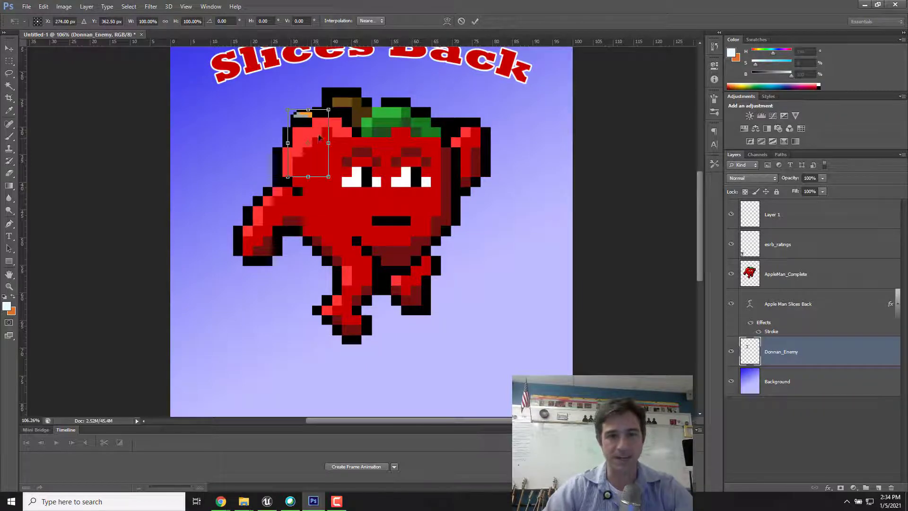
drag(330, 144, 234, 344)
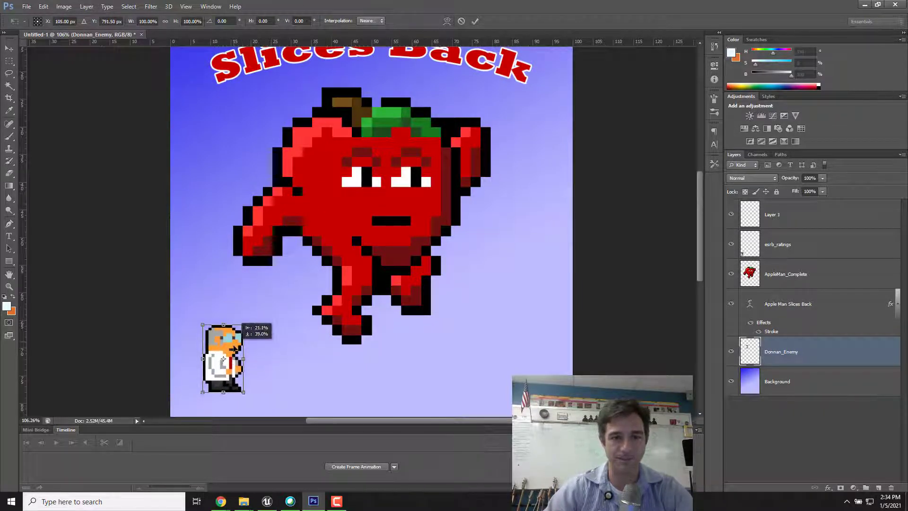
scroll(246, 324, down, 3)
scroll(246, 325, down, 2)
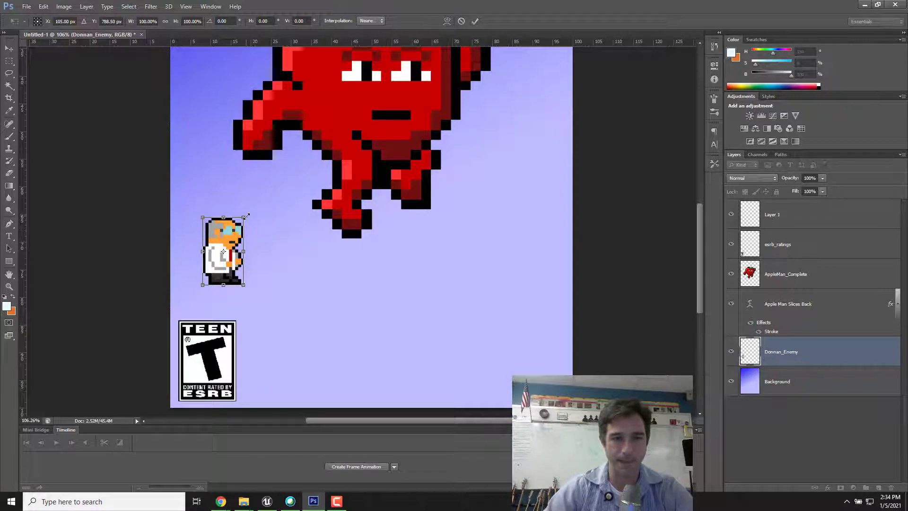
drag(244, 218, 275, 164)
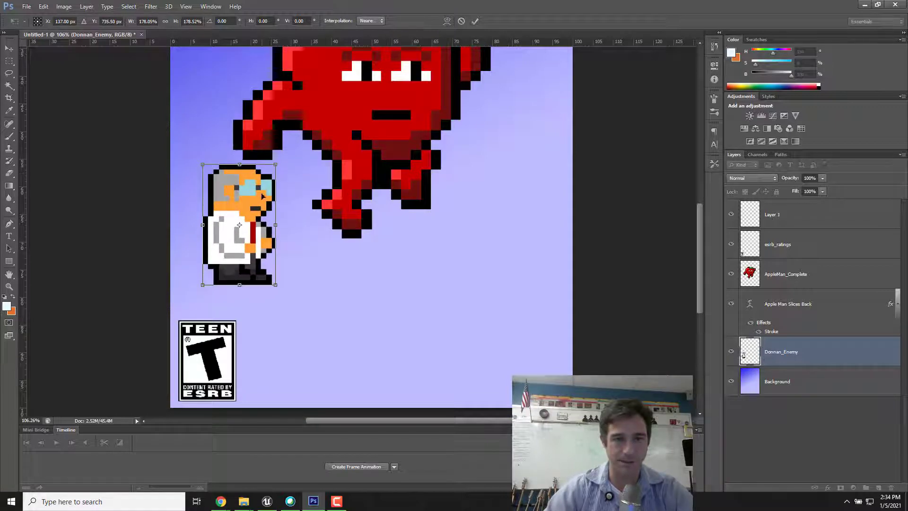
drag(256, 195, 216, 246)
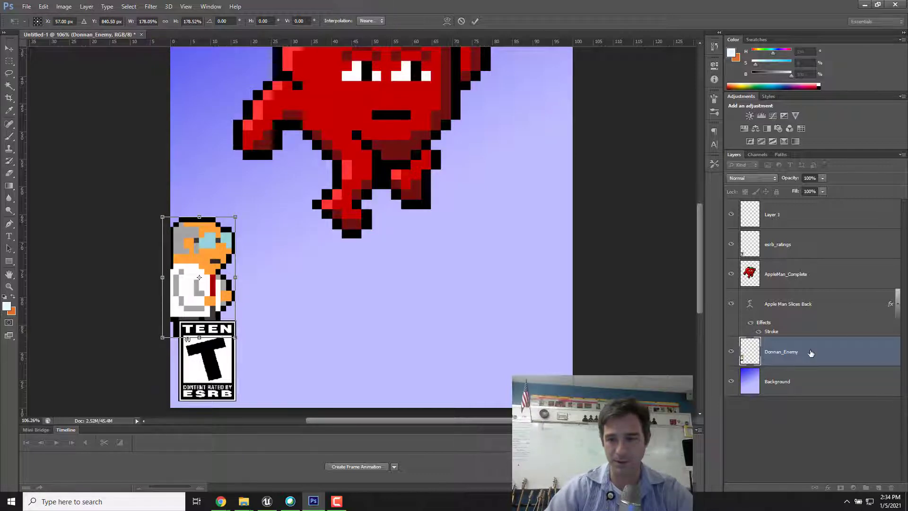
key(Return)
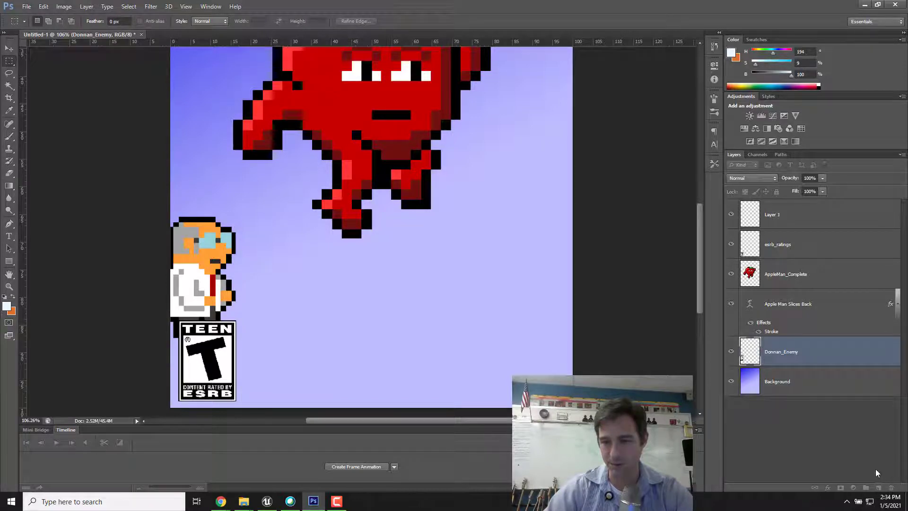
- Duplicate the Donnan_Enemy layer and move the copy below and to the right of the original scientist, partly behind the TEEN rating
right_click(811, 349)
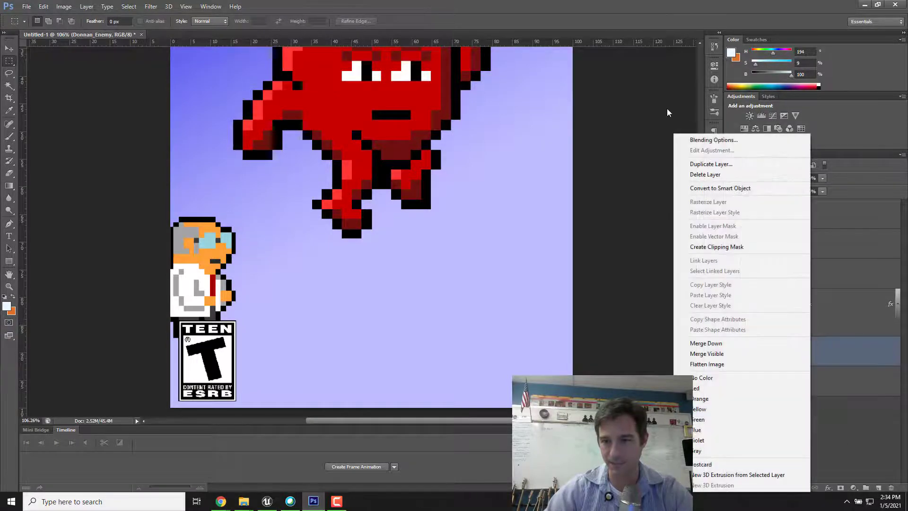
click(714, 164)
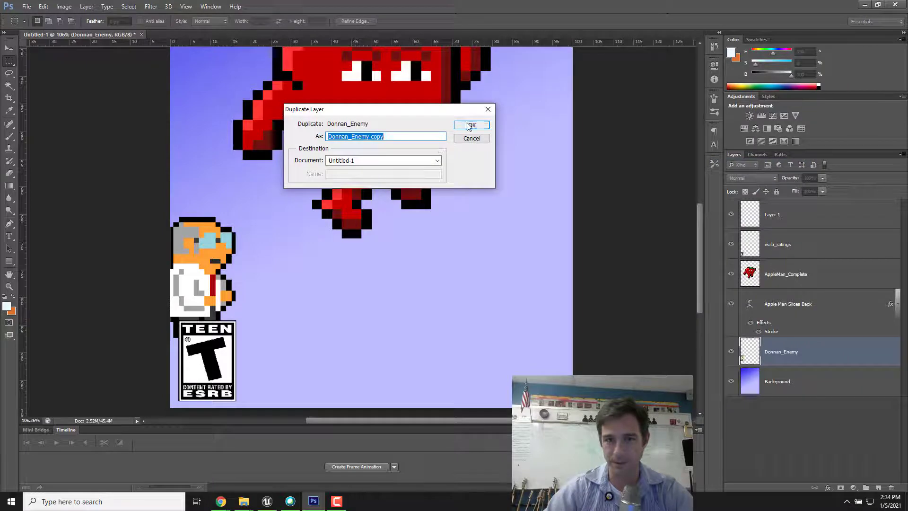
click(471, 126)
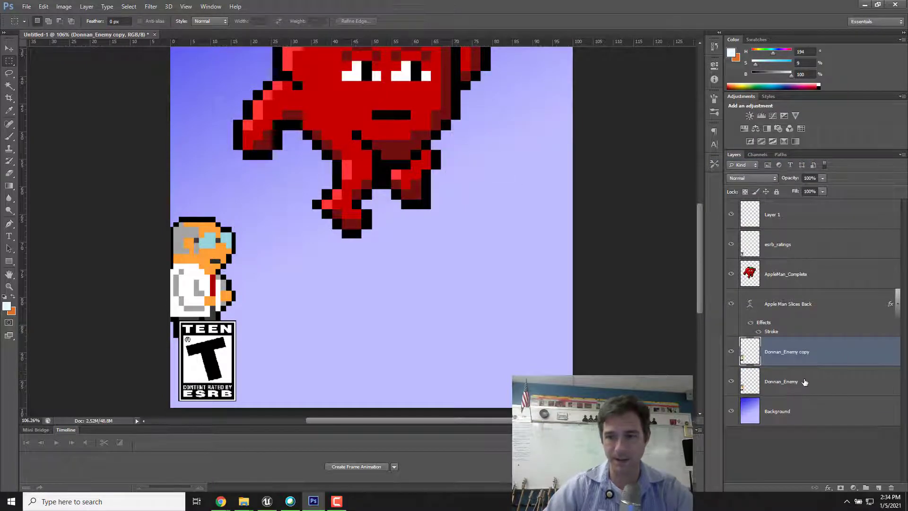
ctrl+click(825, 384)
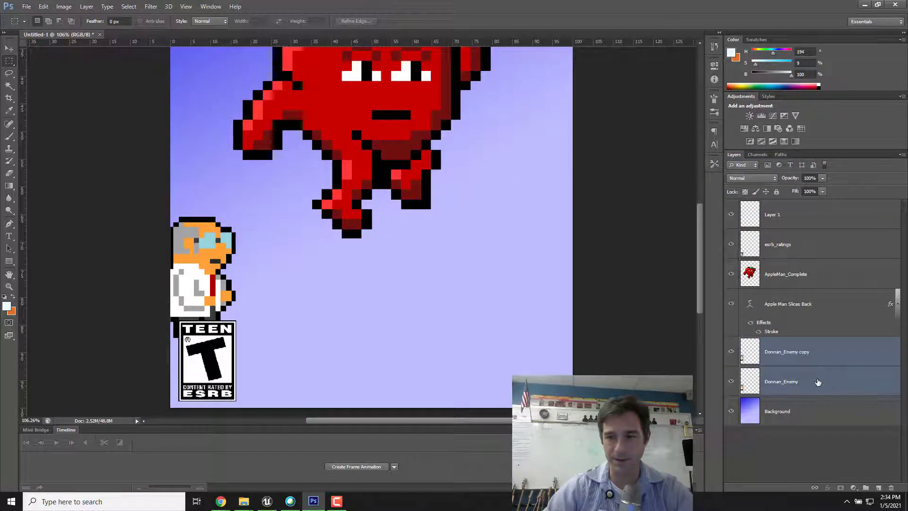
click(822, 381)
click(806, 350)
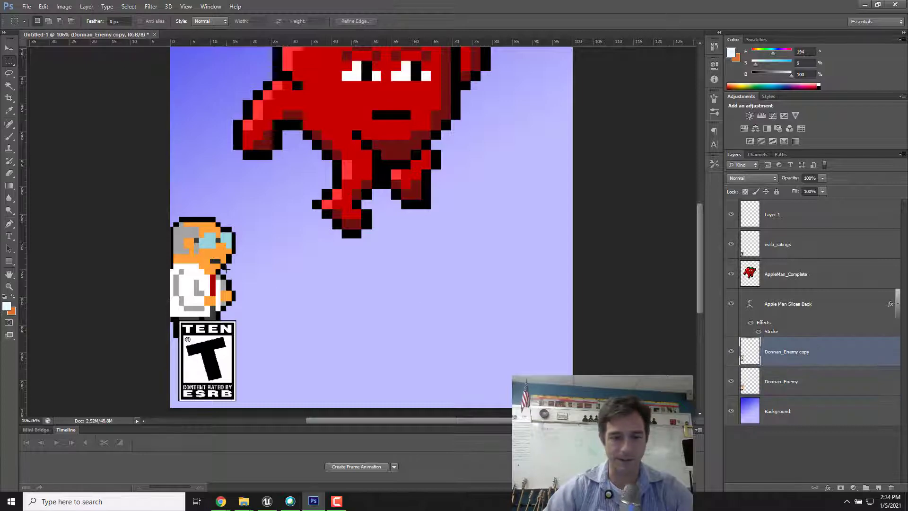
key(ctrl+t)
drag(213, 260, 242, 313)
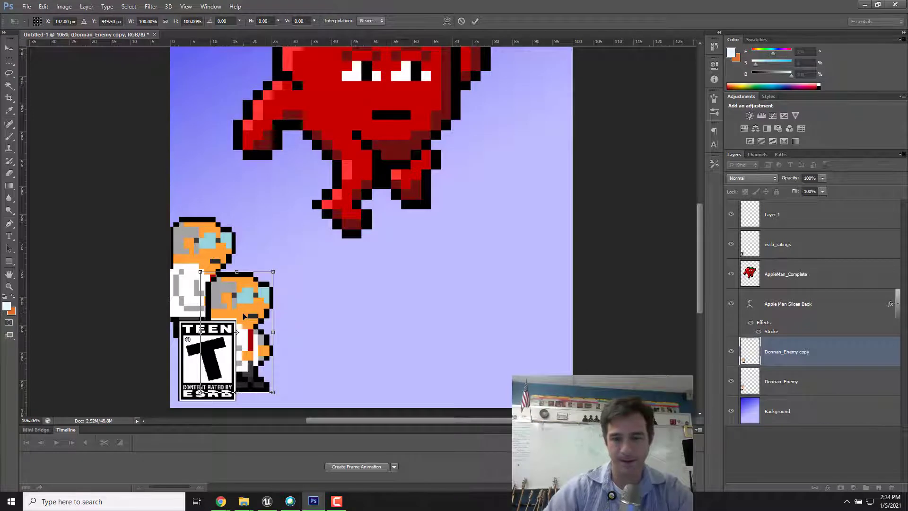
key(Return)
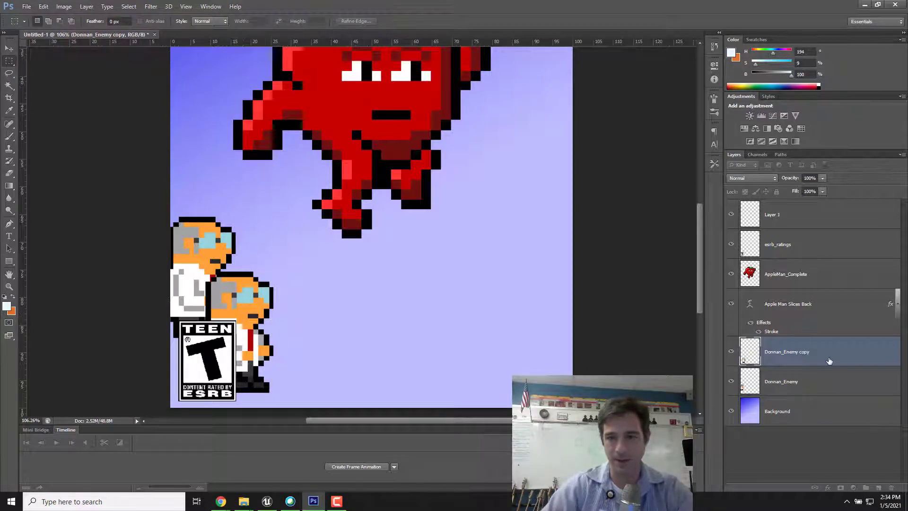
- Duplicate the Donnan_Enemy and Donnan_Enemy copy layers together within the same document
shift+click(834, 389)
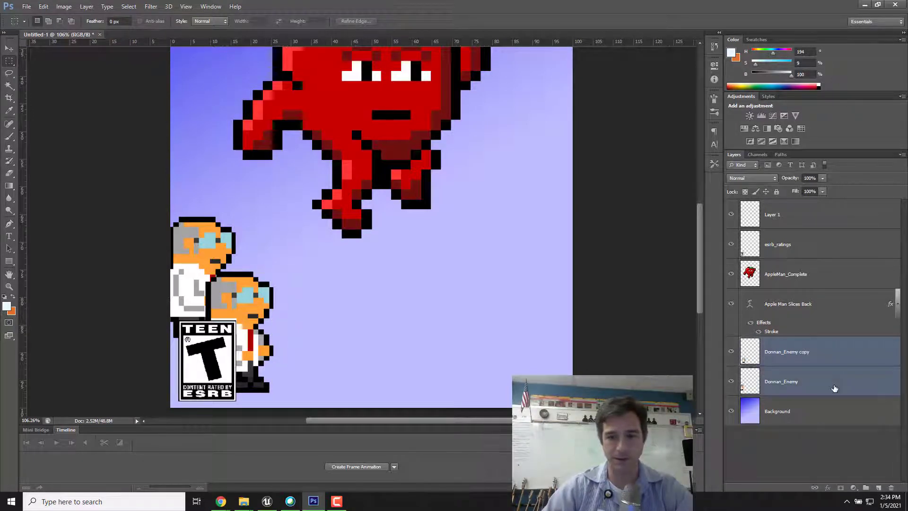
key(ctrl+t)
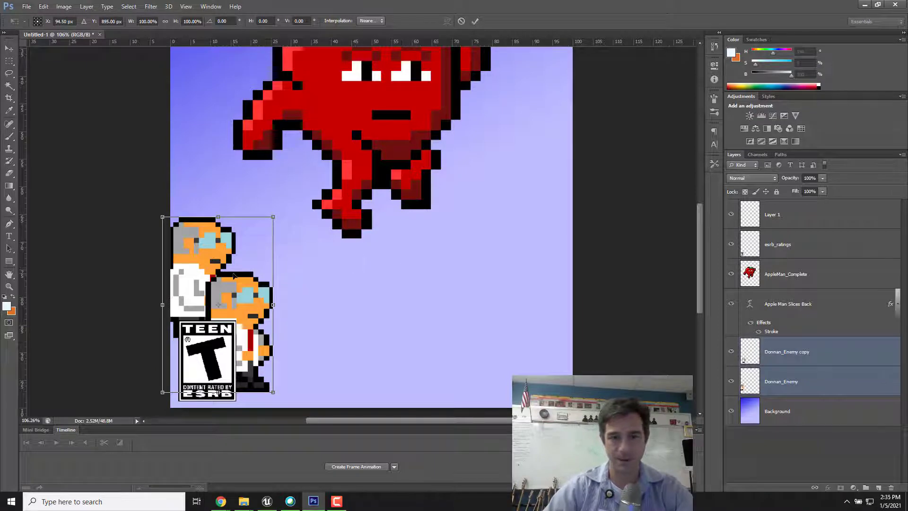
key(m)
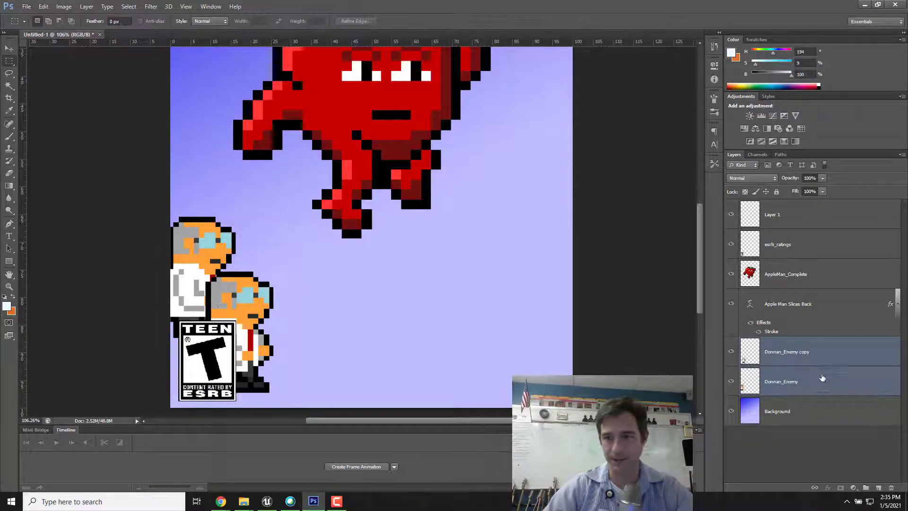
right_click(822, 377)
click(717, 164)
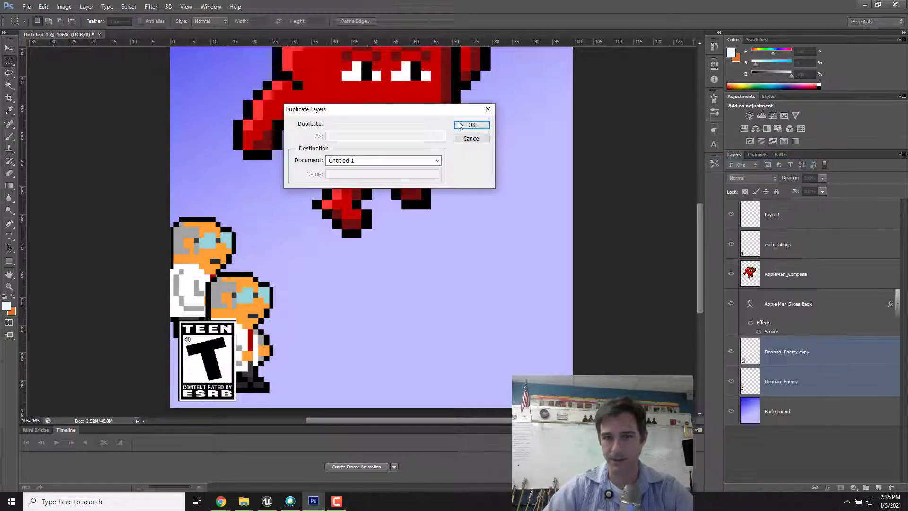
click(474, 127)
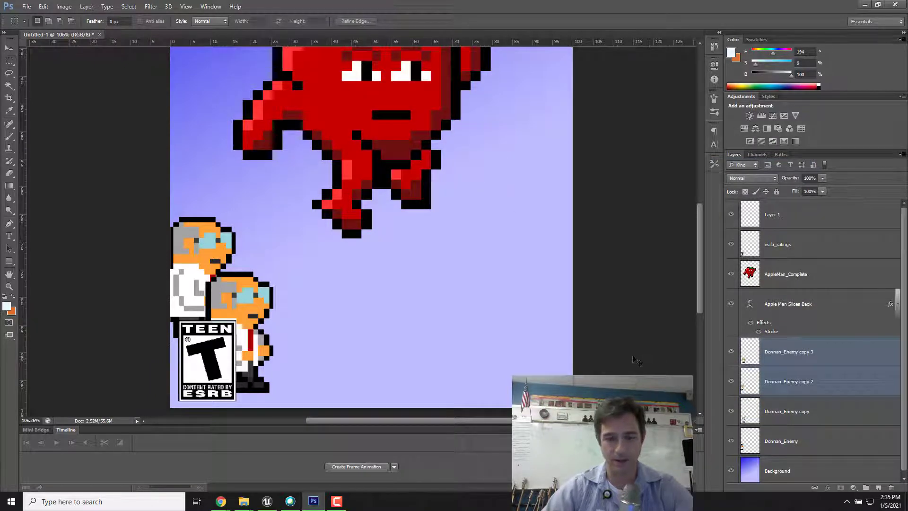
- Move the duplicated scientist pair to the right of the originals and reorder Donnan_Enemy copy 2 below Donnan_Enemy copy
key(ctrl+t)
drag(230, 272, 304, 272)
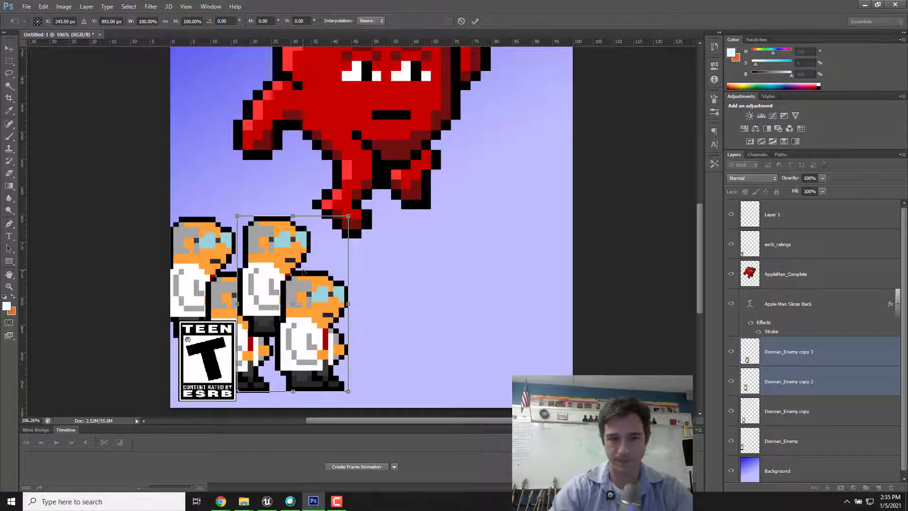
key(Return)
key(m)
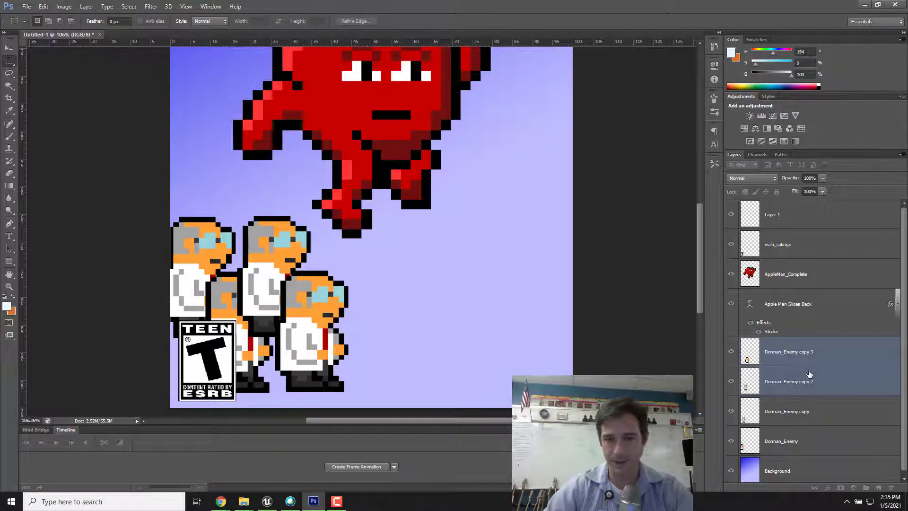
click(827, 379)
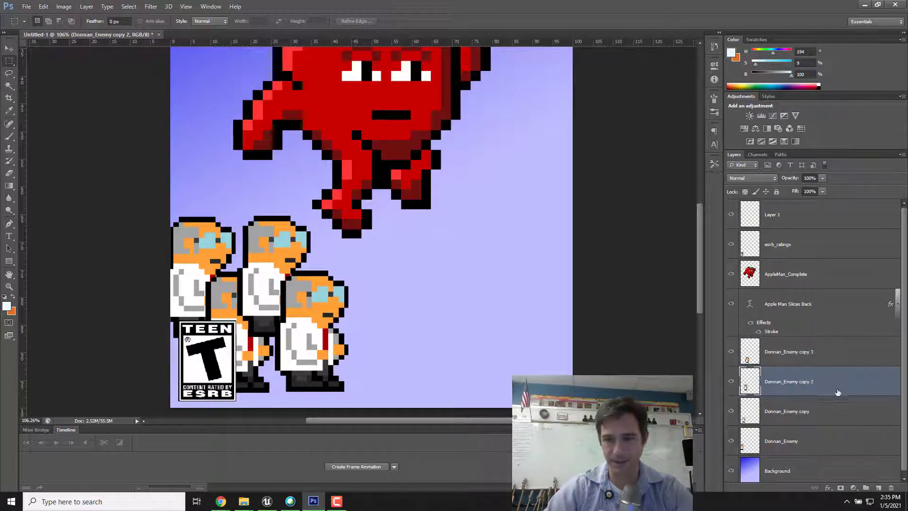
drag(837, 391, 847, 423)
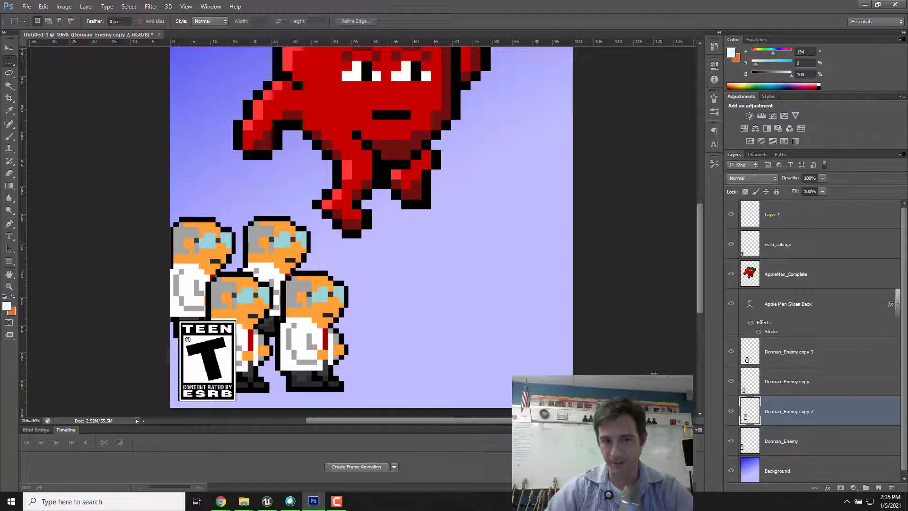
- Duplicate all four scientist layers together and move the copies across to the right side of the poster
click(845, 363)
shift+click(844, 445)
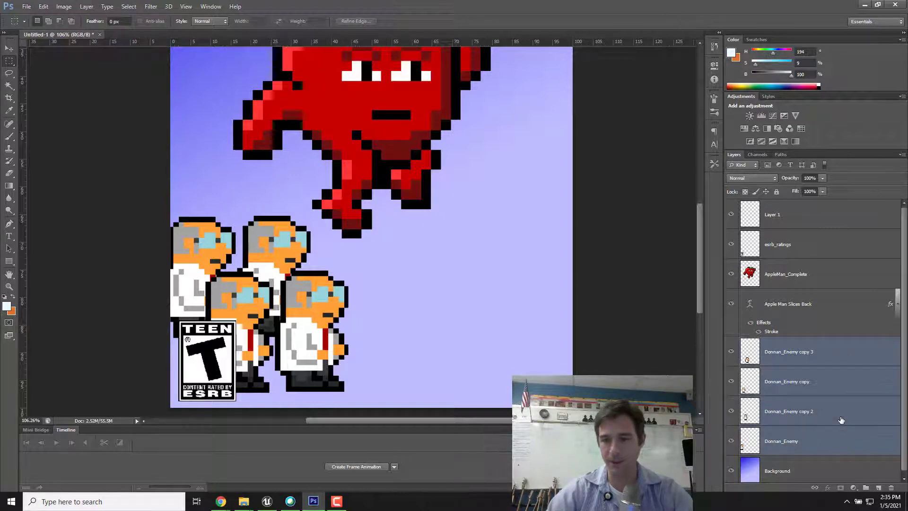
right_click(841, 420)
click(808, 88)
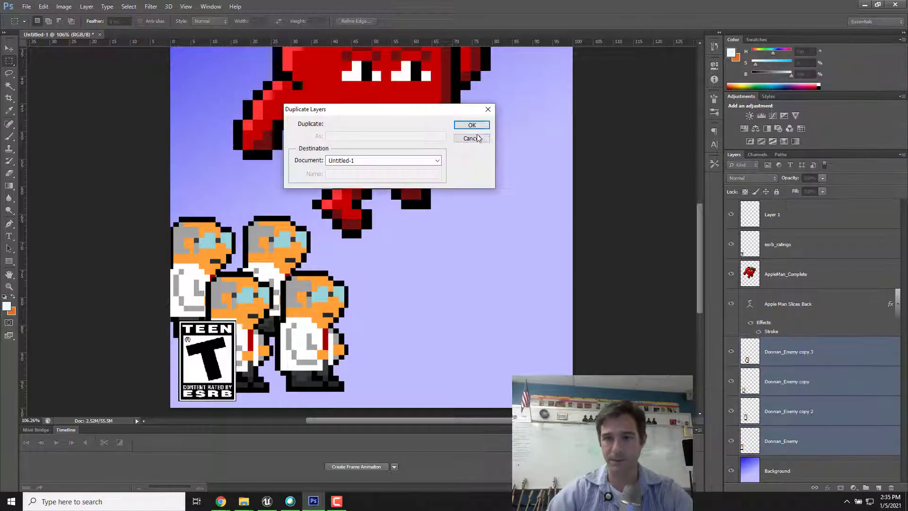
key(Return)
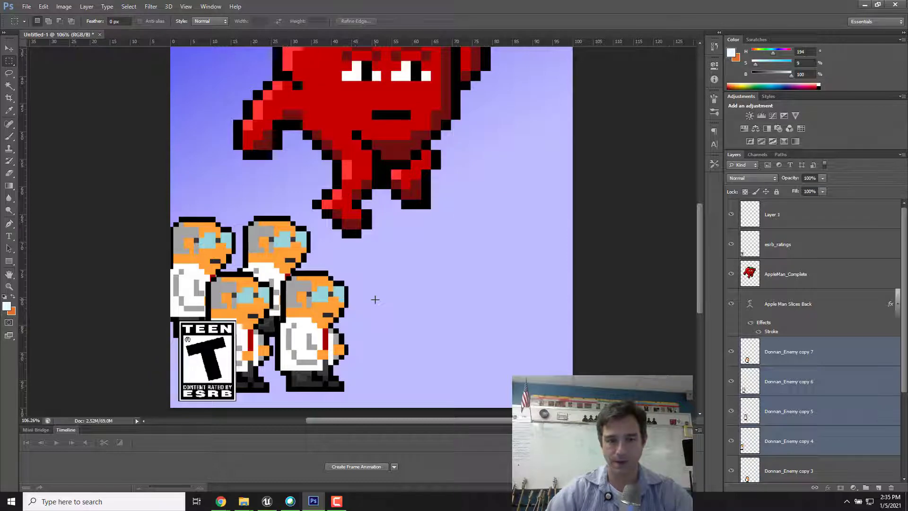
key(ctrl+t)
drag(290, 297, 509, 292)
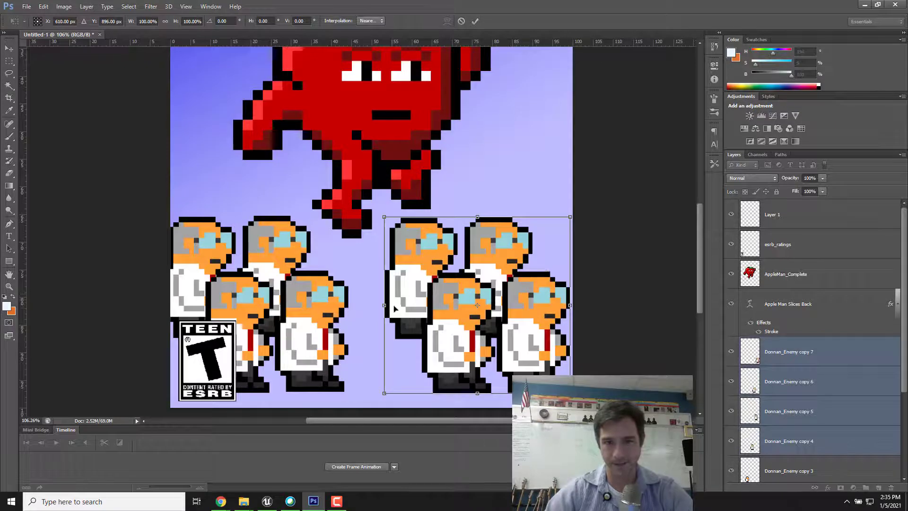
- Flip the copied scientists horizontally, rotate them about 17° clockwise, and place them partly off the poster's lower right corner
right_click(436, 305)
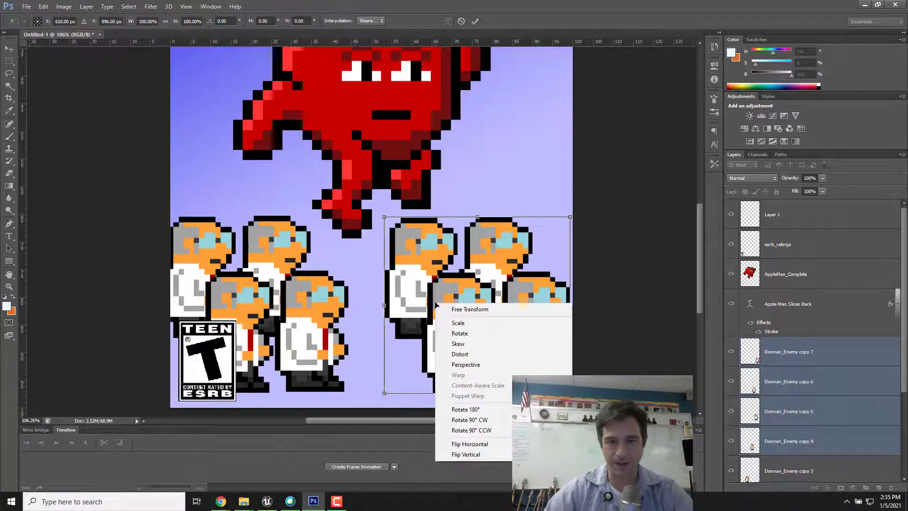
click(487, 445)
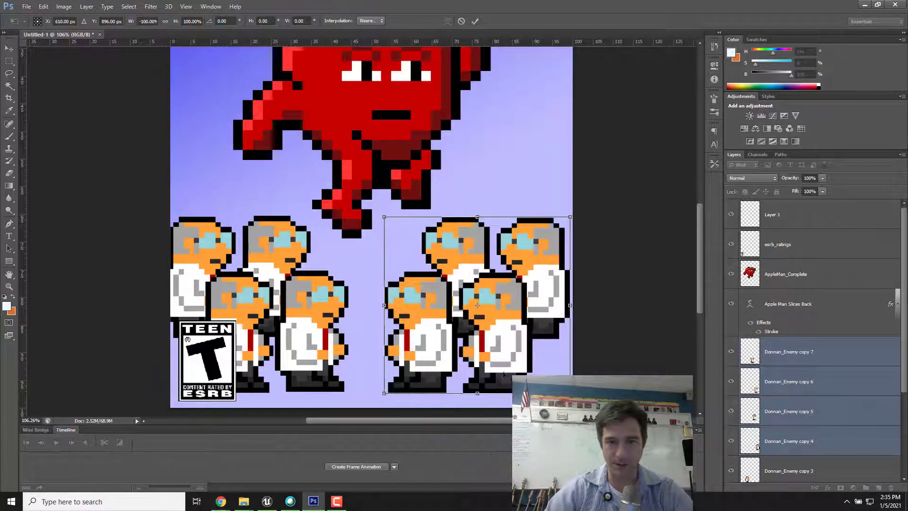
drag(530, 279, 553, 292)
drag(498, 202, 532, 204)
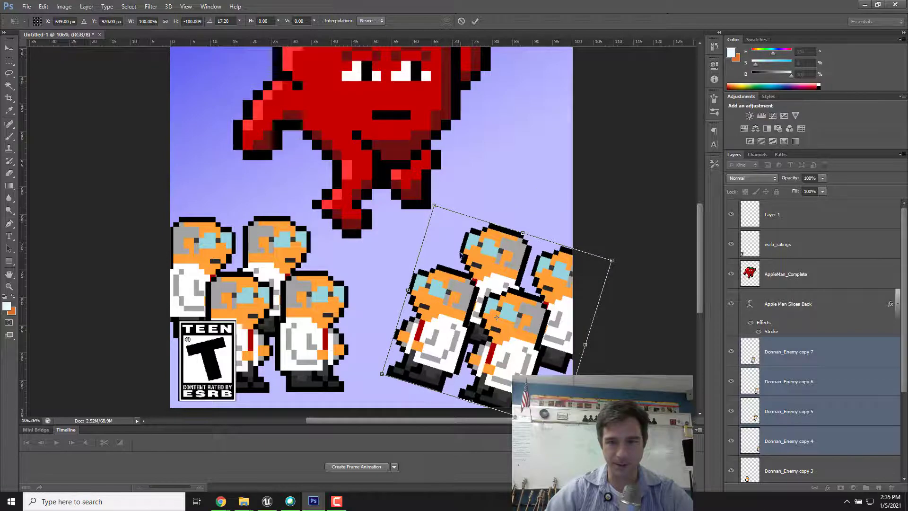
drag(470, 254, 481, 284)
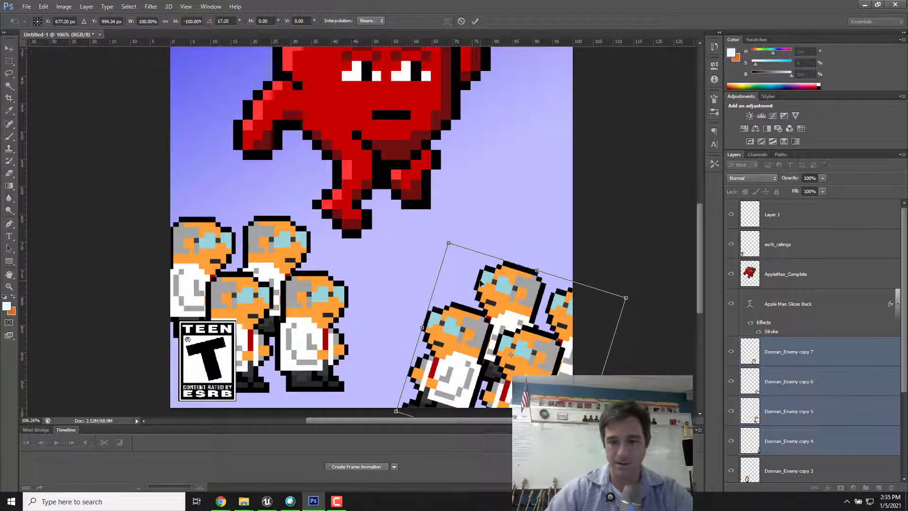
key(Return)
- Rotate the four original left-hand scientists about 19° counterclockwise and place them partly off the poster's lower left corner
scroll(848, 449, down, 3)
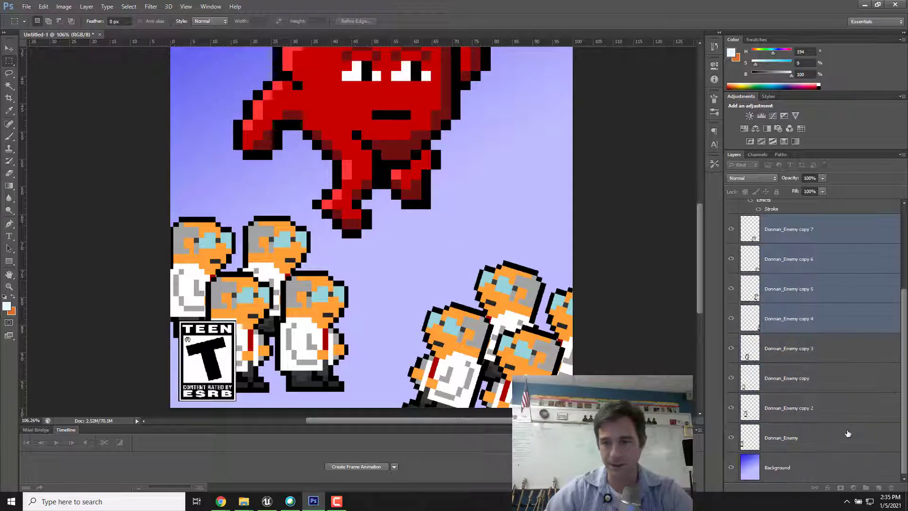
click(846, 356)
shift+click(831, 441)
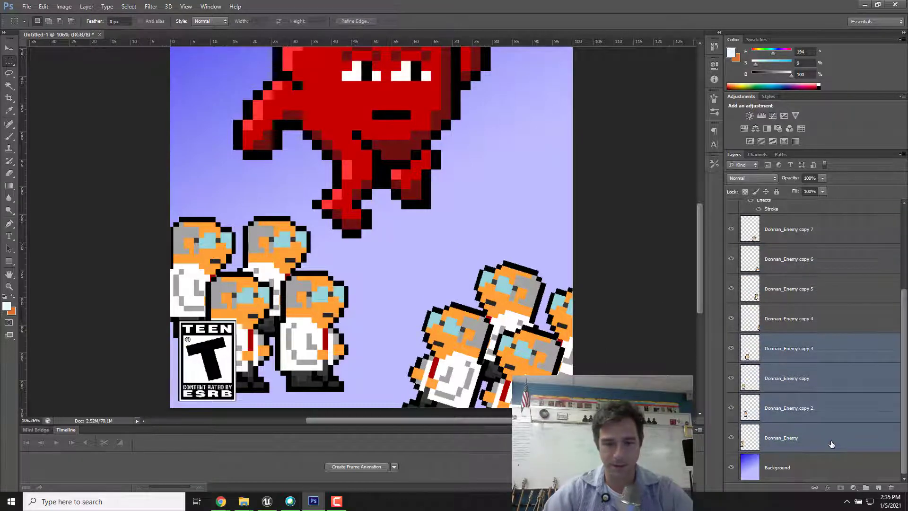
key(ctrl+t)
drag(147, 206, 120, 246)
drag(262, 249, 245, 299)
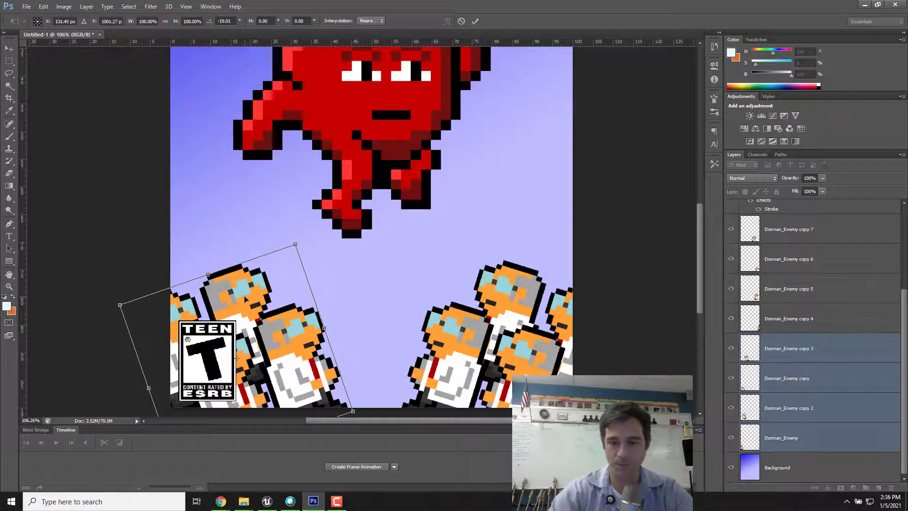
key(Return)
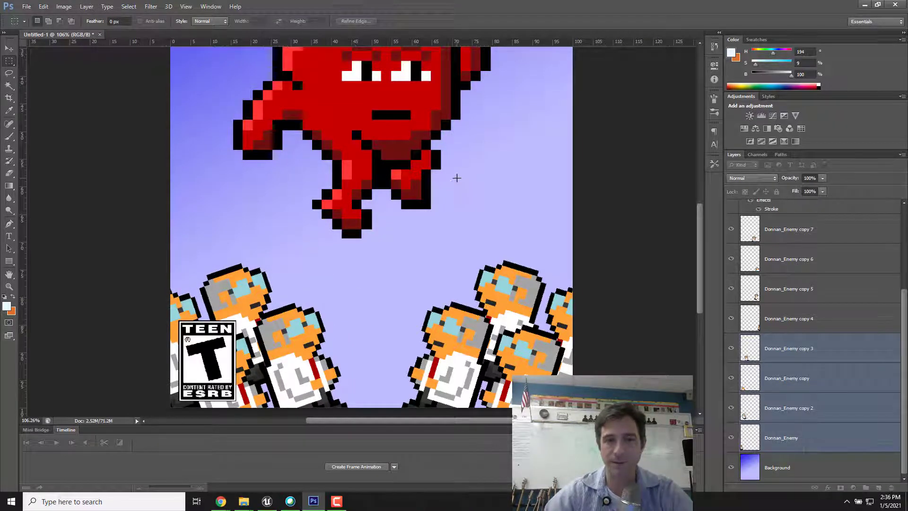
- Select all eight scientist layers, from Donnan_Enemy to Donnan_Enemy copy 7, and create a new layer group above them
scroll(485, 197, down, 3)
scroll(346, 196, up, 2)
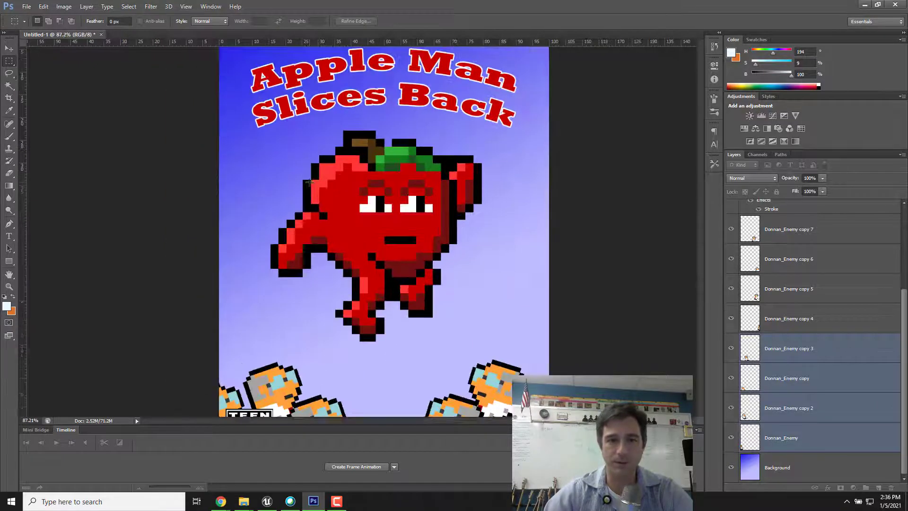
scroll(344, 197, down, 1)
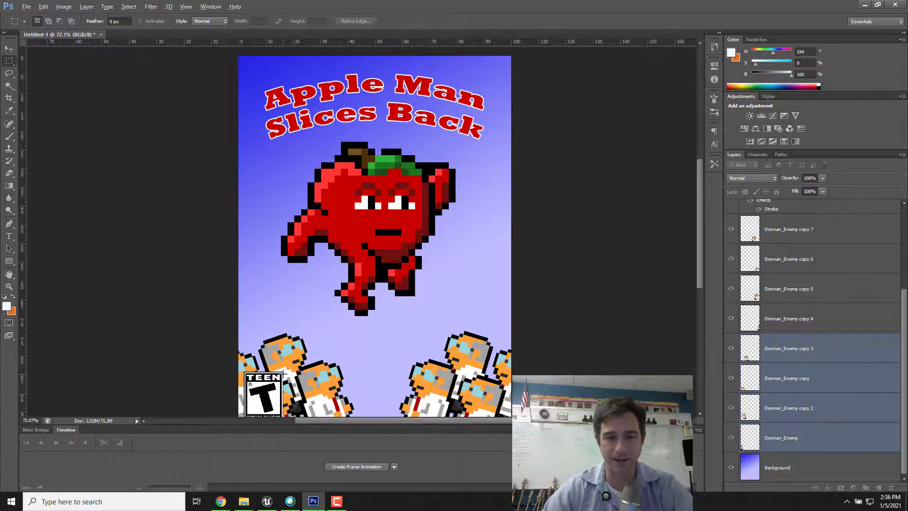
scroll(284, 374, down, 1)
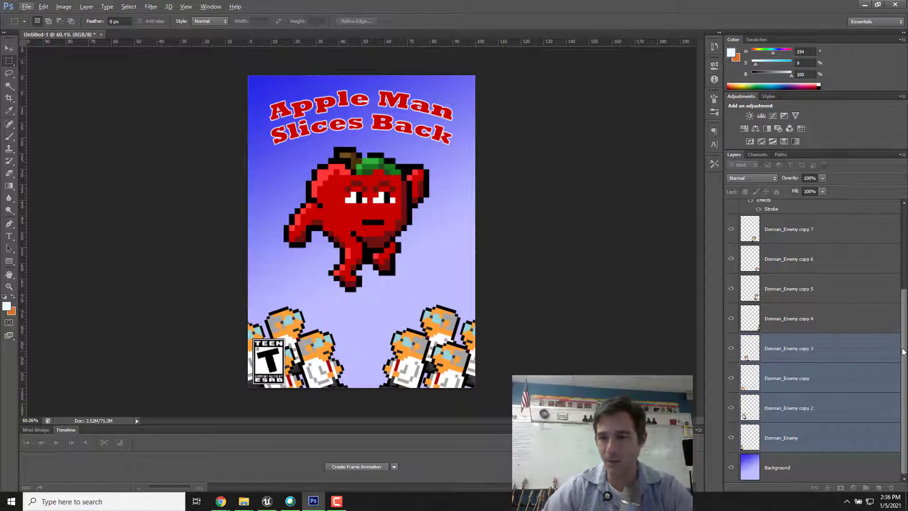
scroll(833, 428, up, 3)
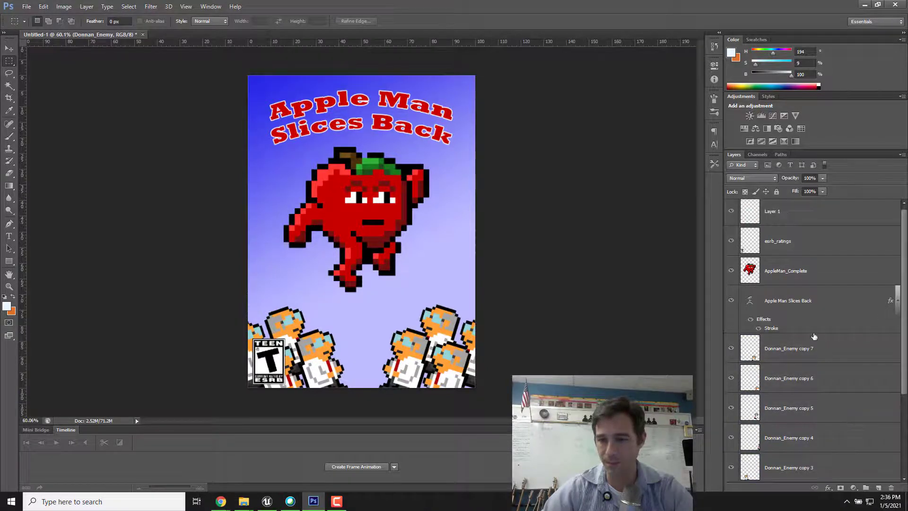
shift+click(865, 352)
scroll(865, 351, down, 3)
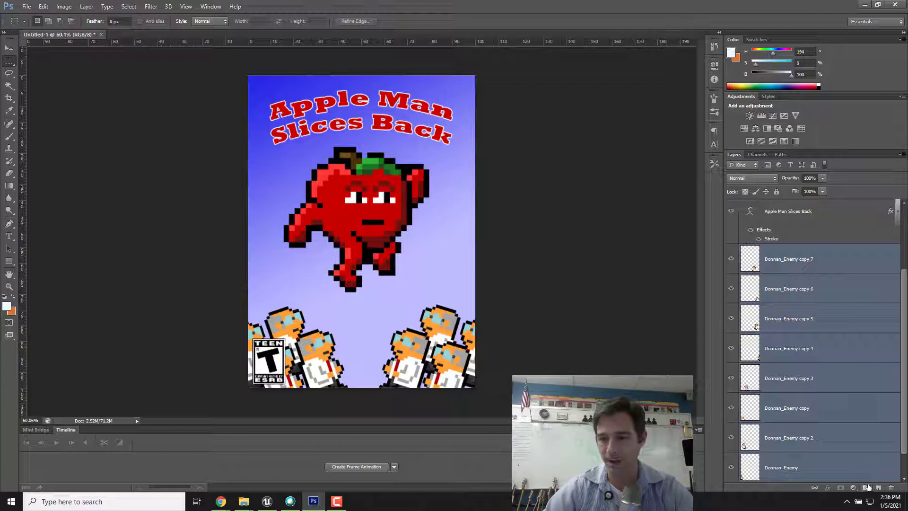
click(865, 488)
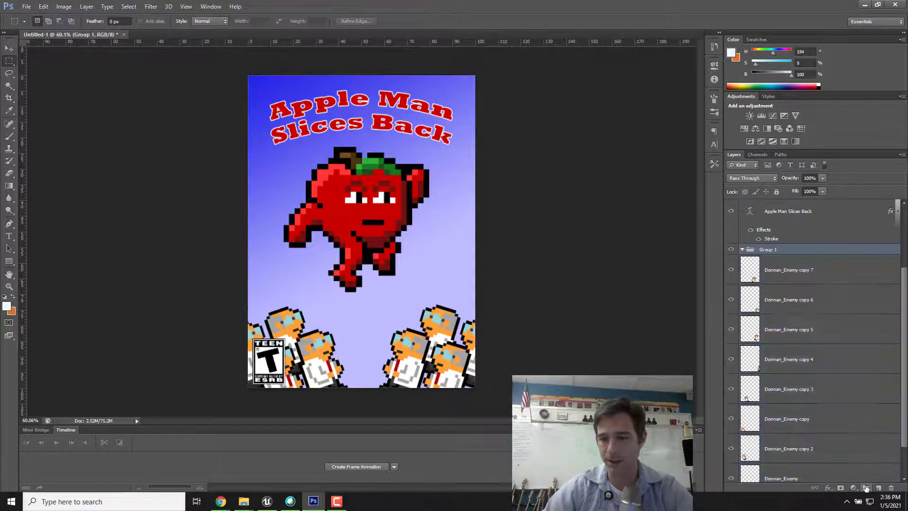
- Rename the new layer group to "Enemies"
double_click(766, 250)
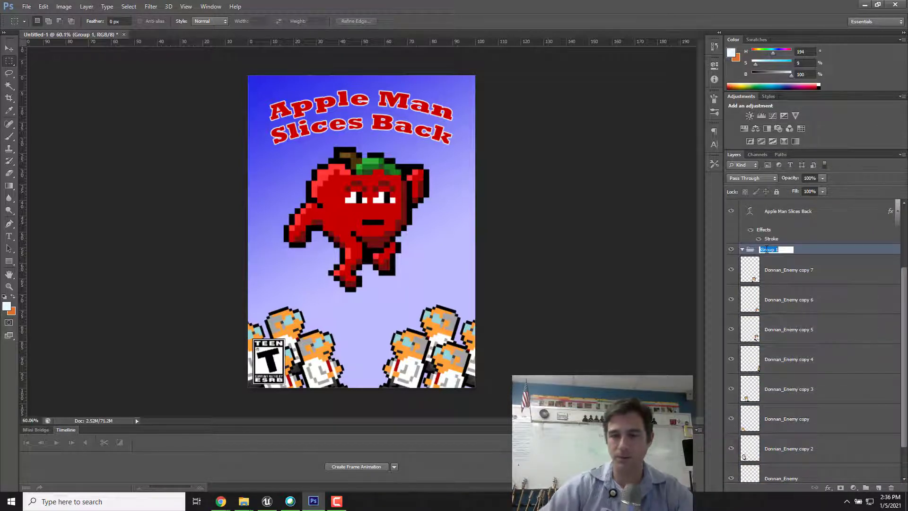
click(786, 273)
double_click(774, 249)
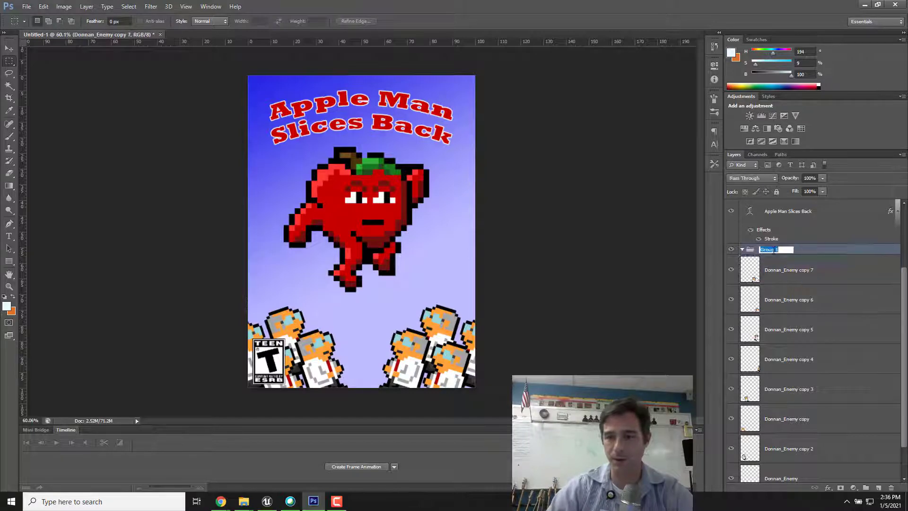
text(Enemies)
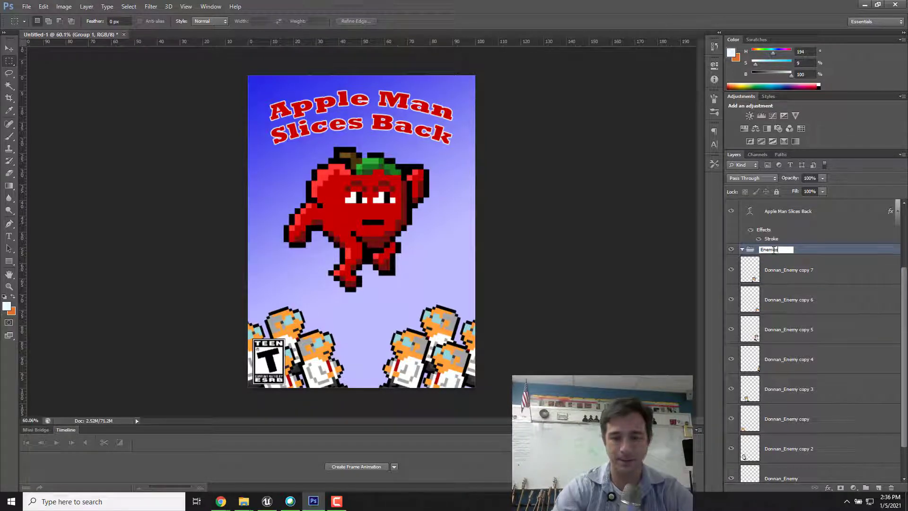
key(Return)
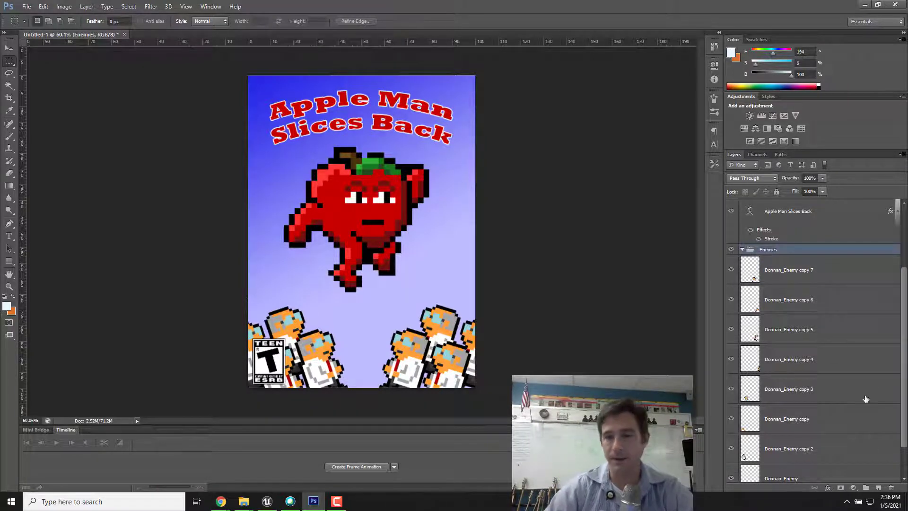
- Move all eight Donnan_Enemy layers into the Enemies group
click(812, 270)
drag(903, 362, 904, 387)
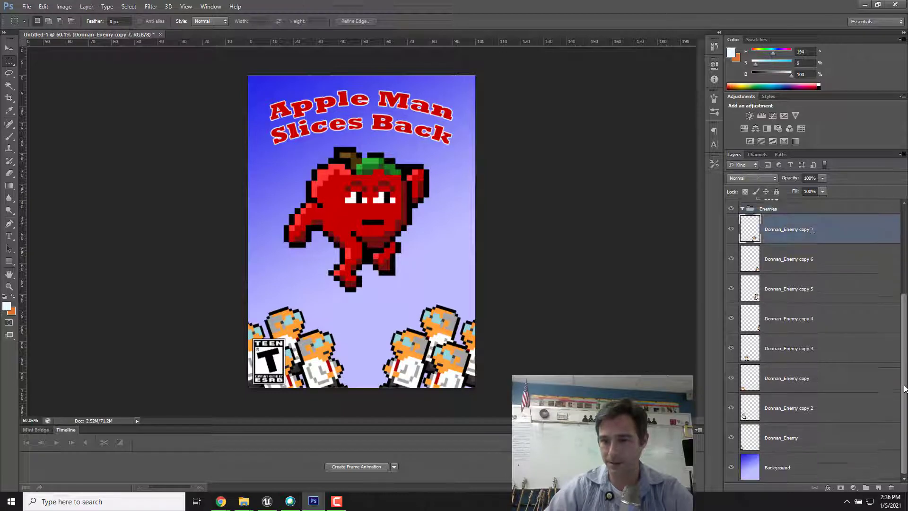
shift+click(836, 437)
scroll(820, 262, up, 3)
drag(820, 290, 820, 269)
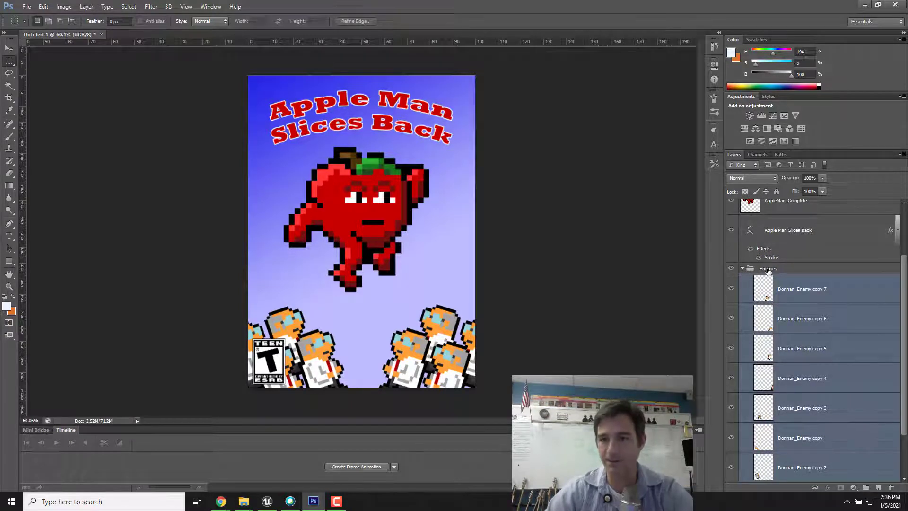
- Add a Hue/Saturation adjustment layer with saturation -37 directly above the Enemies group and clip it to affect only that group
click(783, 269)
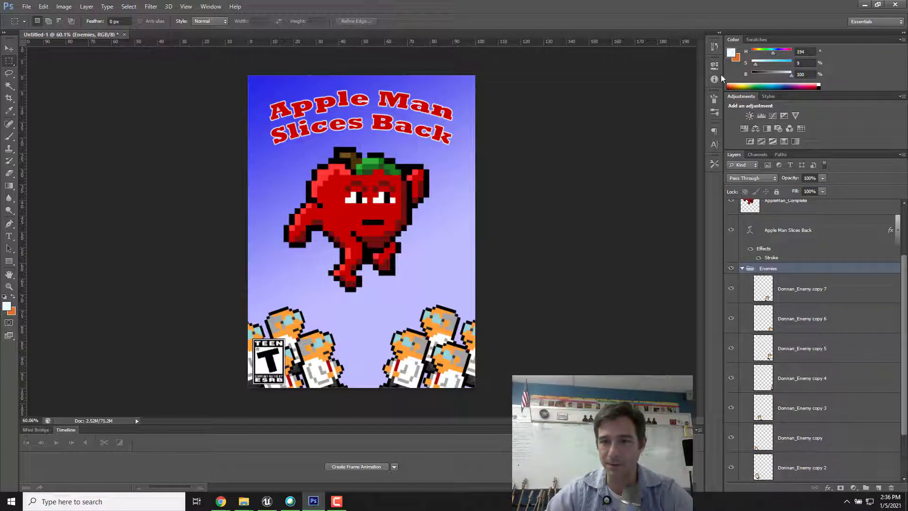
click(743, 128)
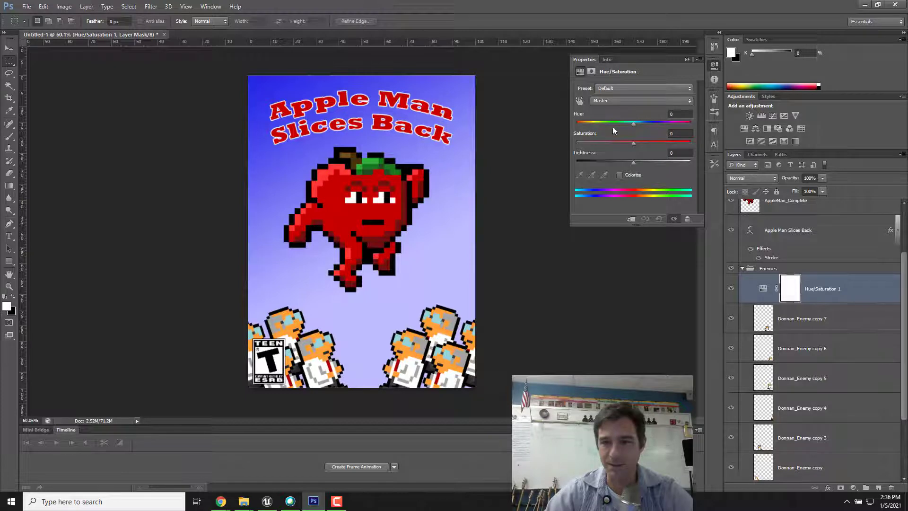
drag(634, 143, 612, 146)
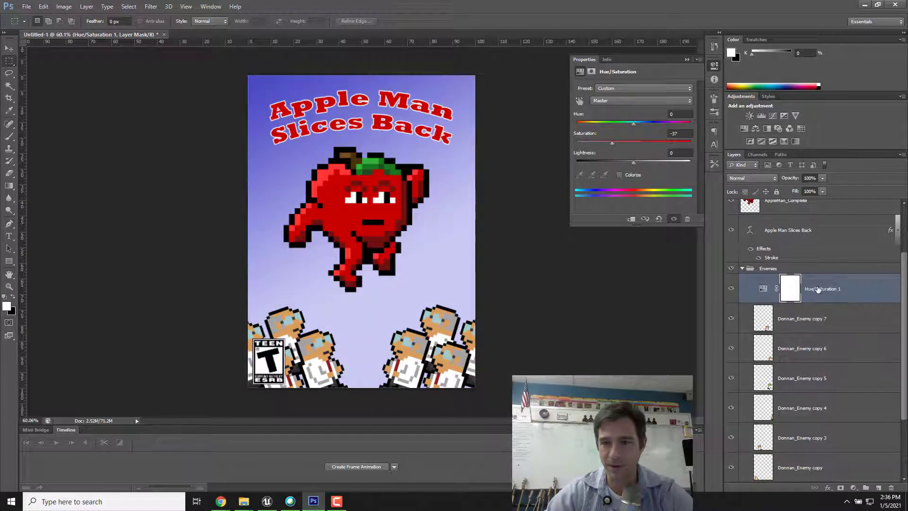
drag(822, 284, 817, 262)
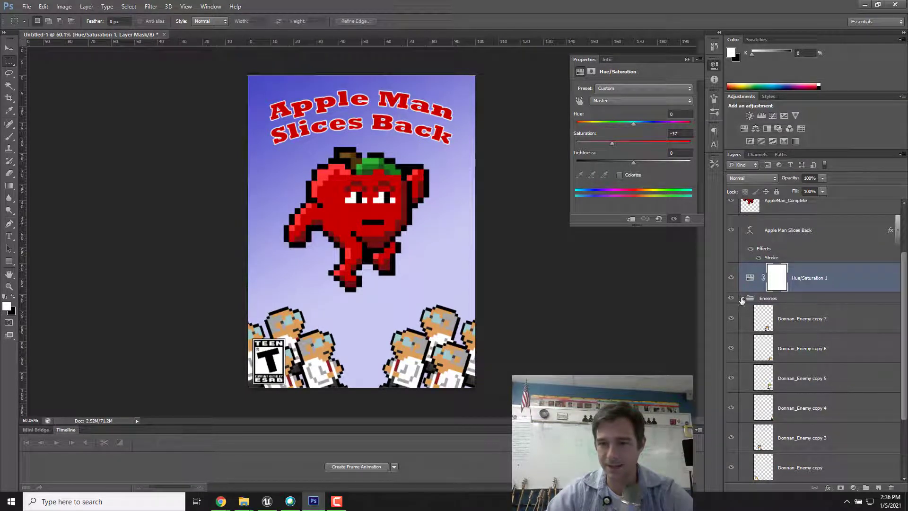
click(632, 219)
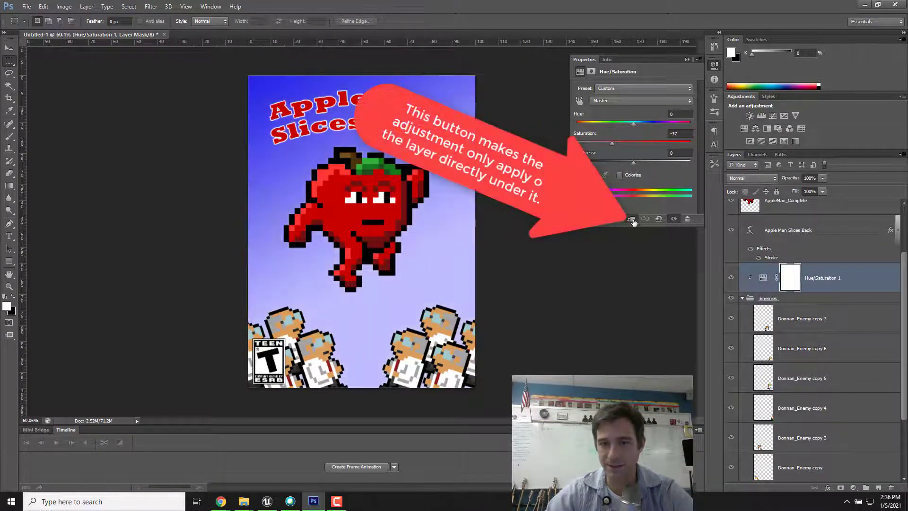
- Set the Enemies group's Hue/Saturation adjustment to saturation -35 and lightness -32, and collapse the Enemies group
drag(612, 145, 595, 142)
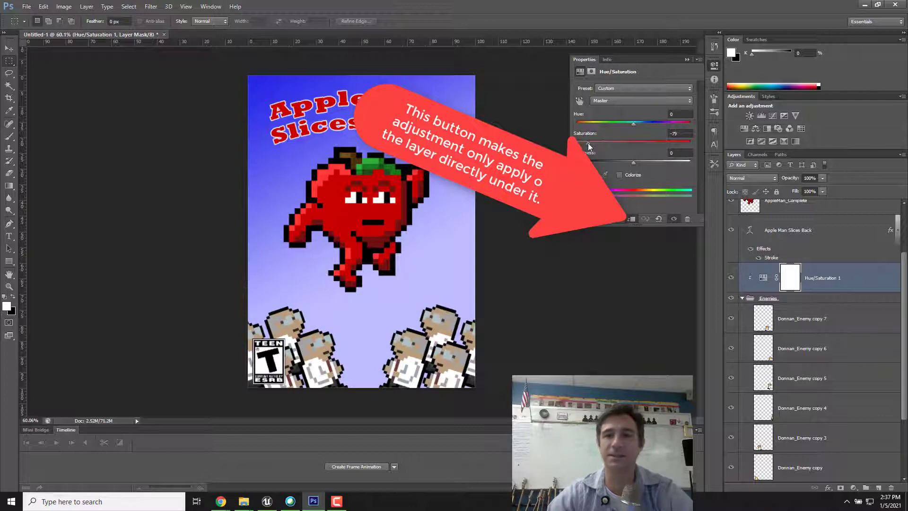
drag(634, 165, 705, 146)
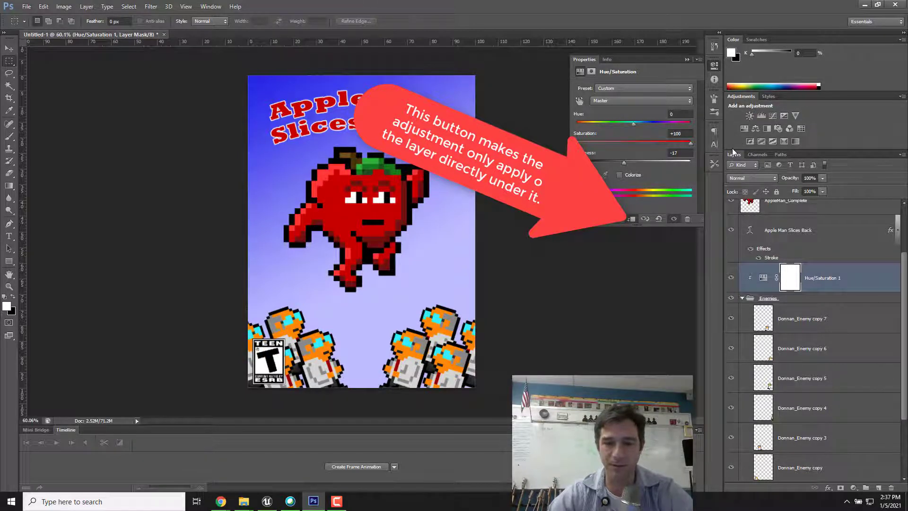
drag(620, 163, 622, 163)
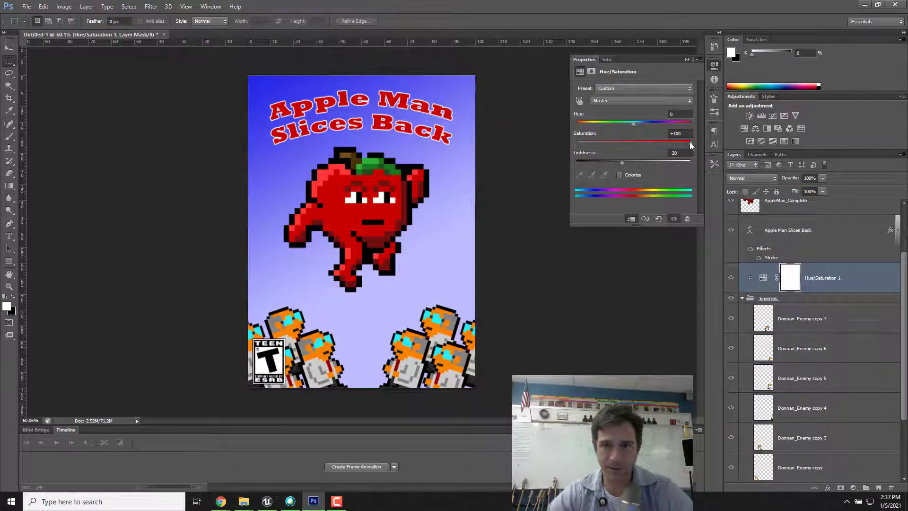
drag(682, 143, 637, 144)
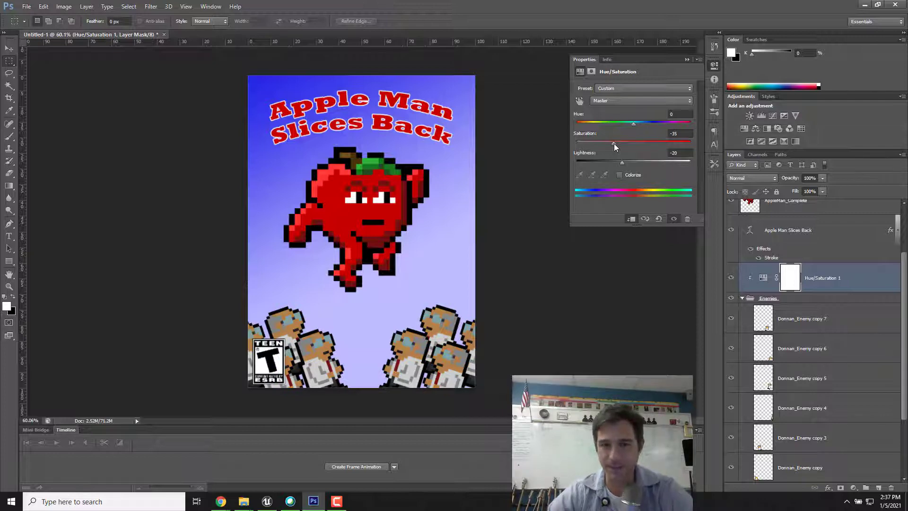
drag(620, 164, 615, 165)
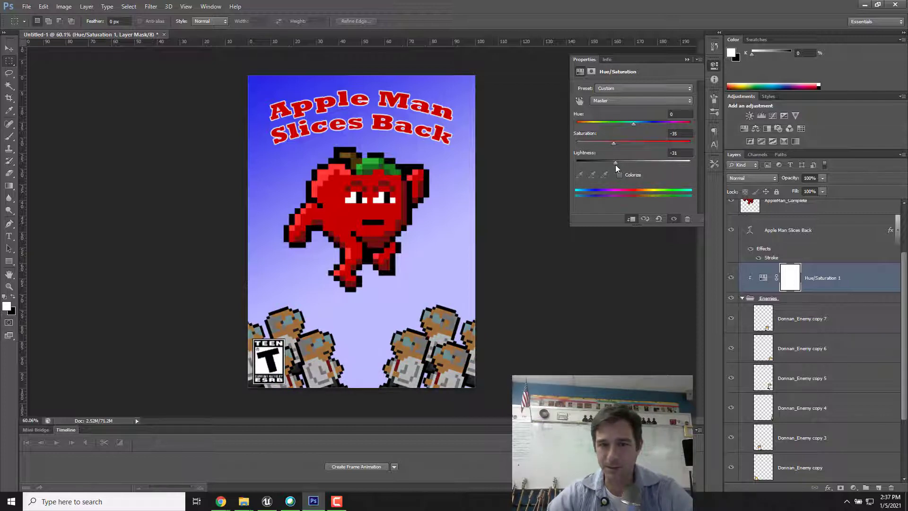
key(Return)
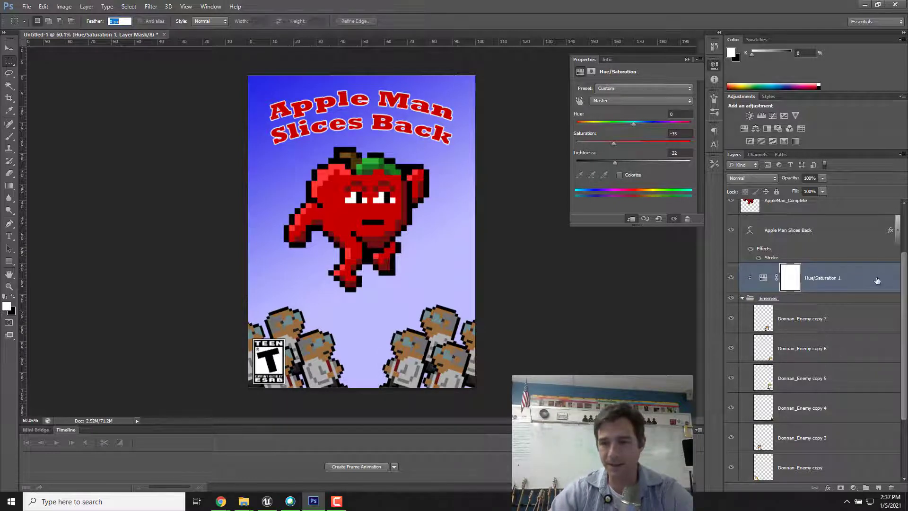
click(742, 298)
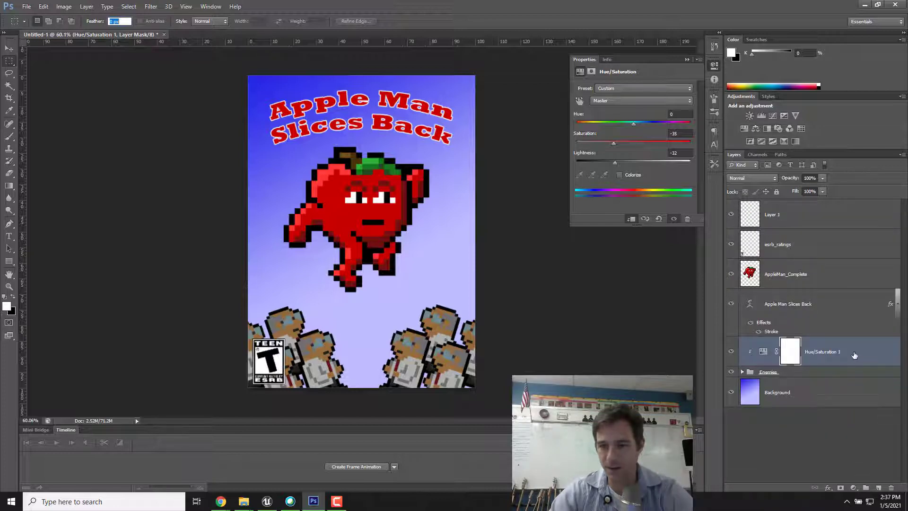
key(ctrl)
key(ctrl)
key(ctrl)
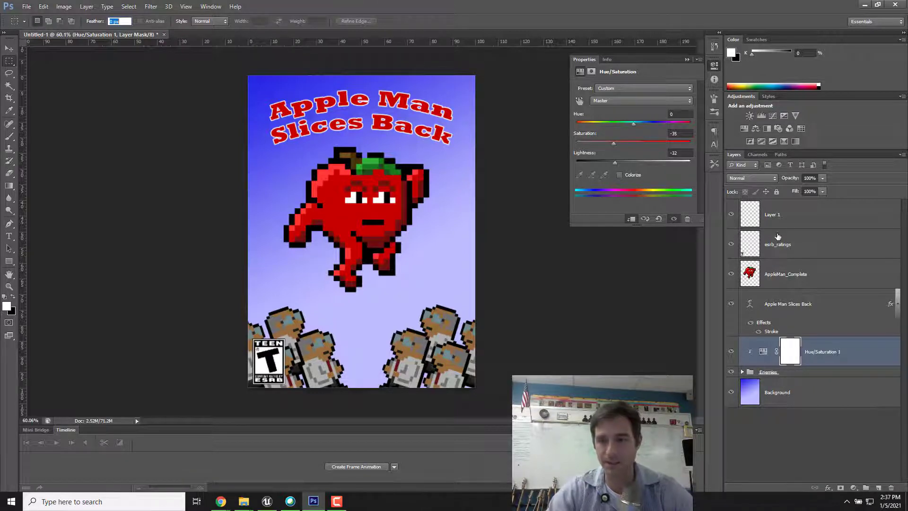
click(802, 244)
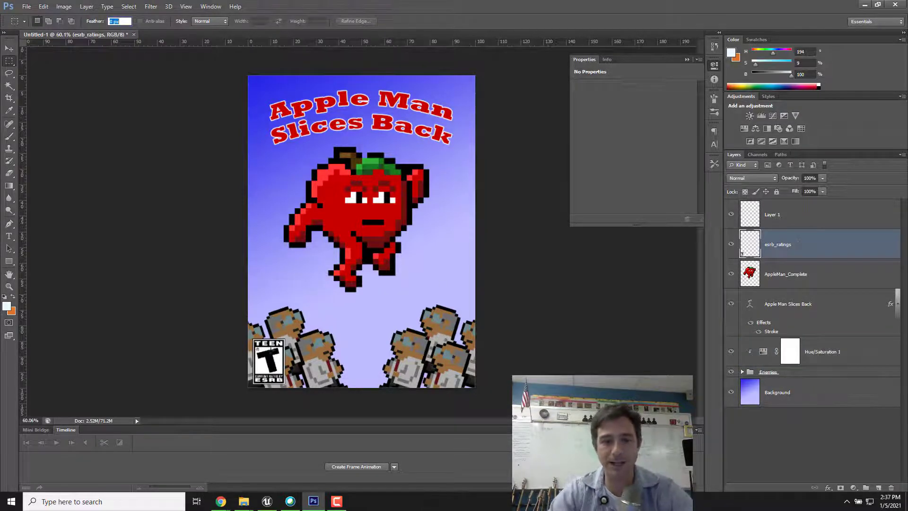
click(816, 246)
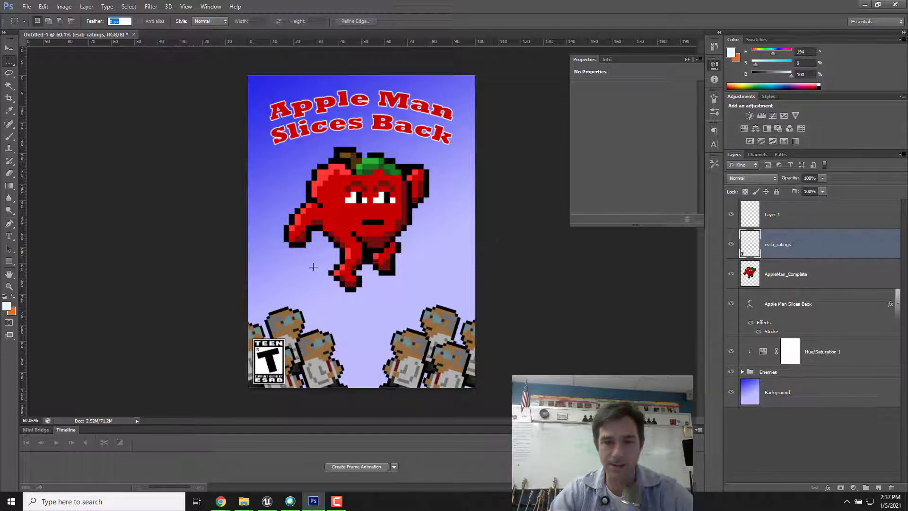
- Move the AppleMan_Complete character slightly upward, closer to the title
click(795, 278)
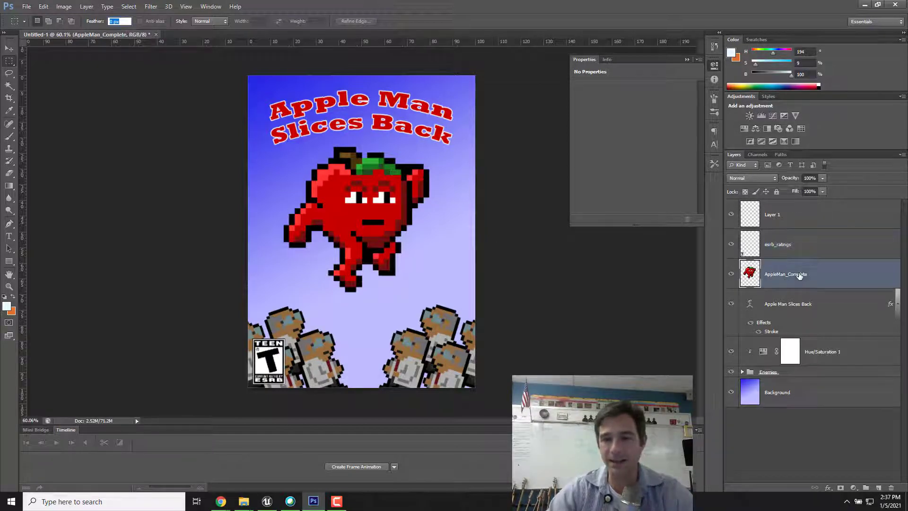
key(ctrl+t)
drag(382, 204, 382, 194)
key(Return)
key(m)
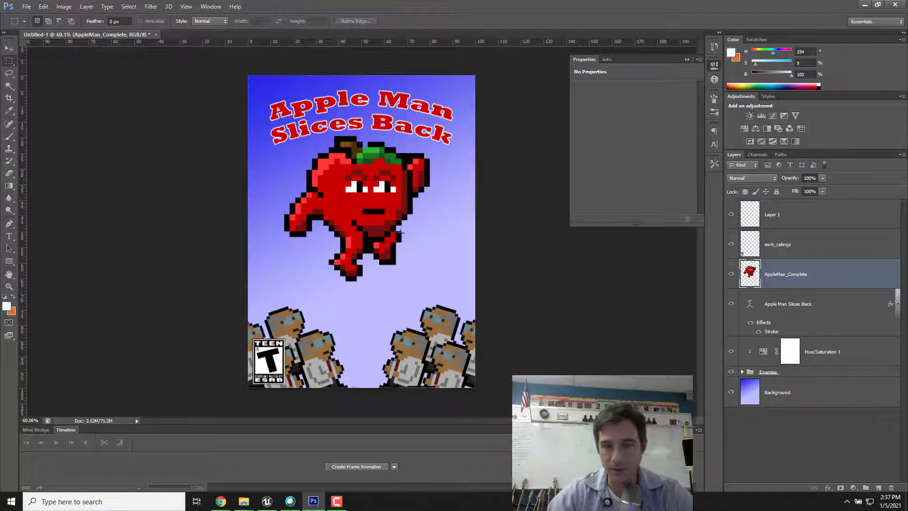
- Create a paragraph text box spanning the poster's full width, across the apple character's feet and above the scientists
click(841, 447)
click(8, 235)
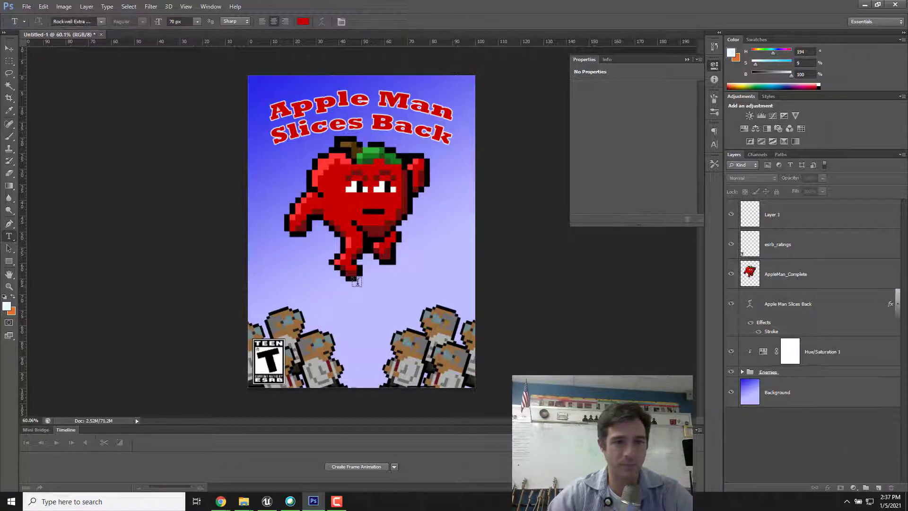
drag(267, 251, 477, 288)
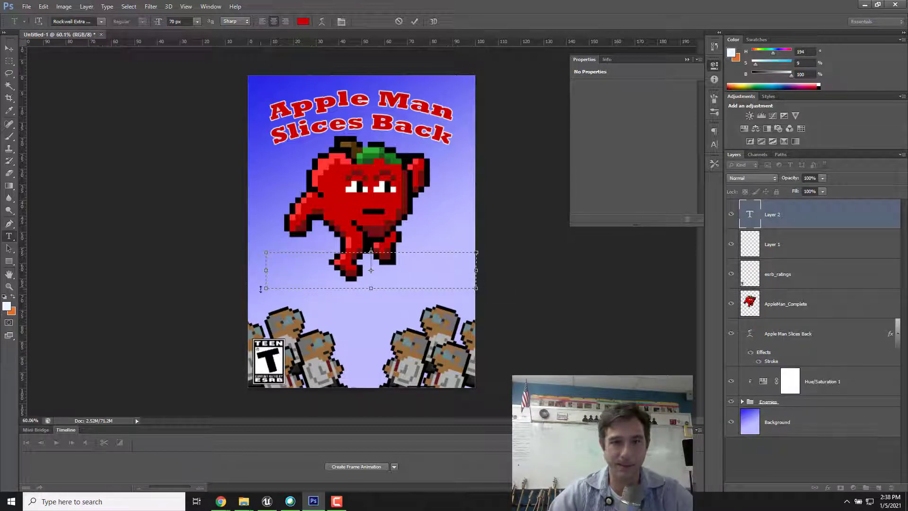
drag(267, 287, 243, 288)
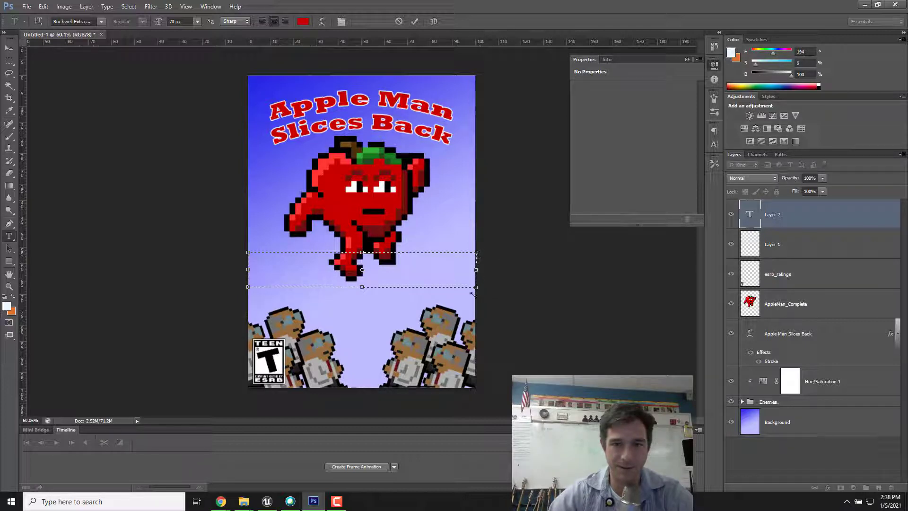
drag(475, 287, 474, 288)
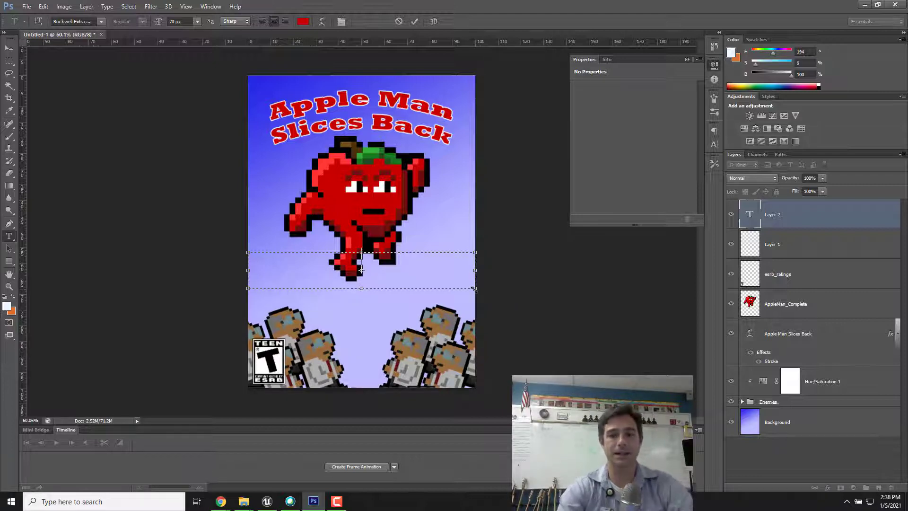
- Enter the tagline "Keeping the Doctor away FOREVER!" in the text box
text(K)
text(in)
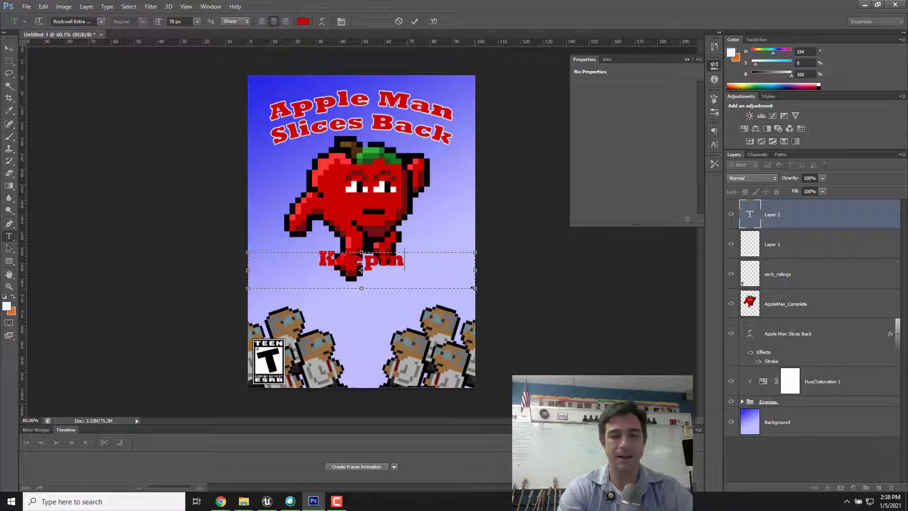
text(g the Doc)
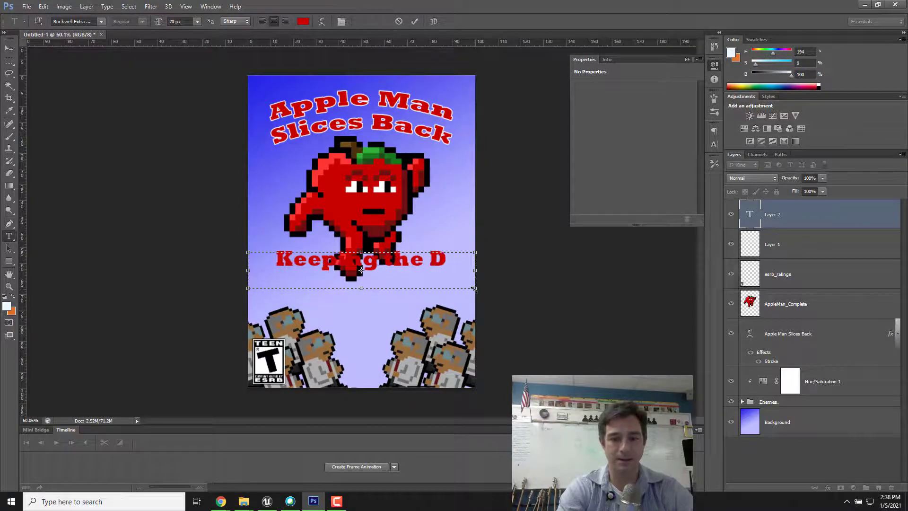
key(BackSpace)
key(BackSpace)
key(BackSpace)
key(BackSpace)
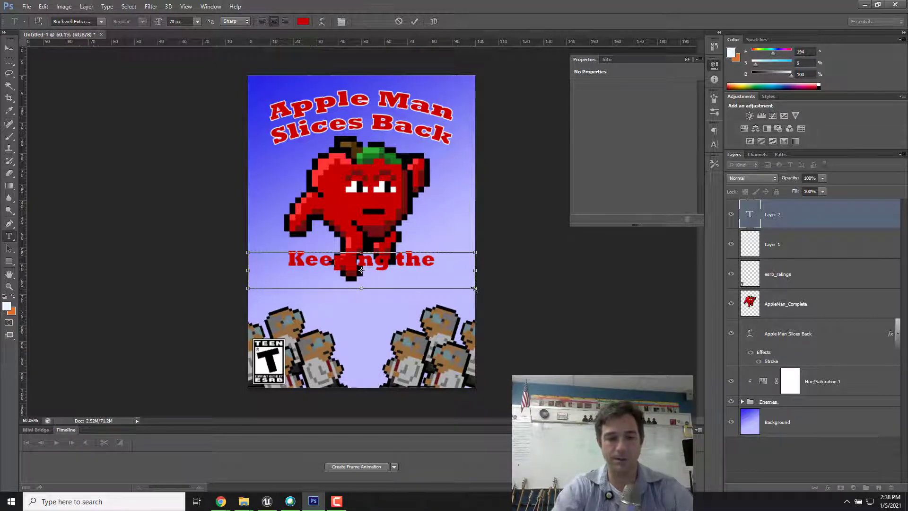
- Format the whole tagline in the Terminal font at 38 px with black as the text color
key(ctrl+a)
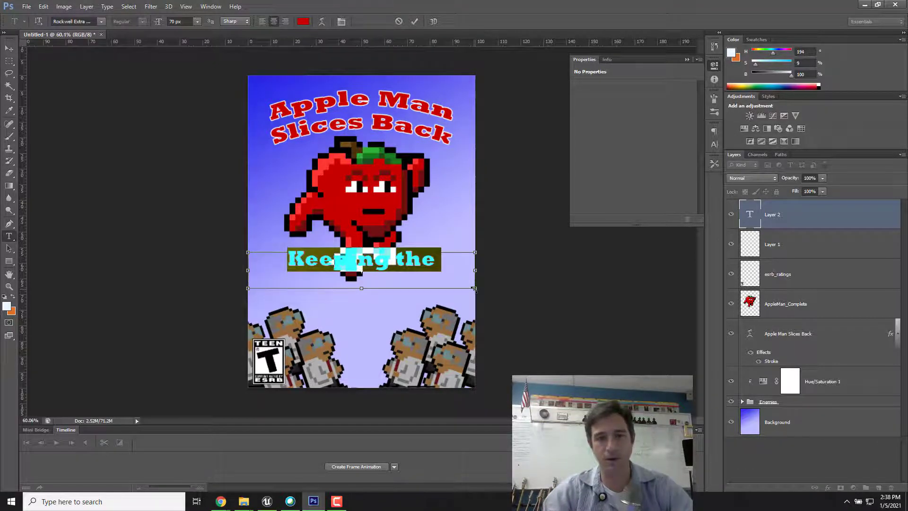
click(98, 23)
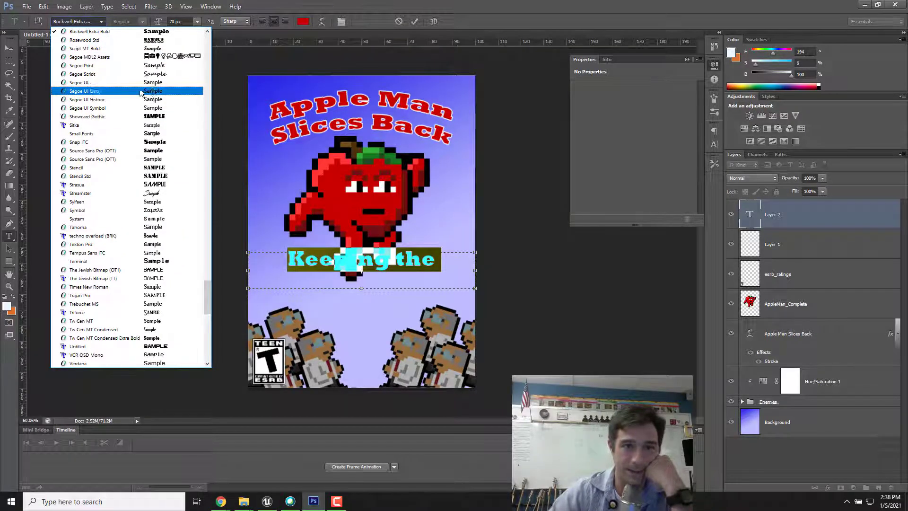
click(106, 267)
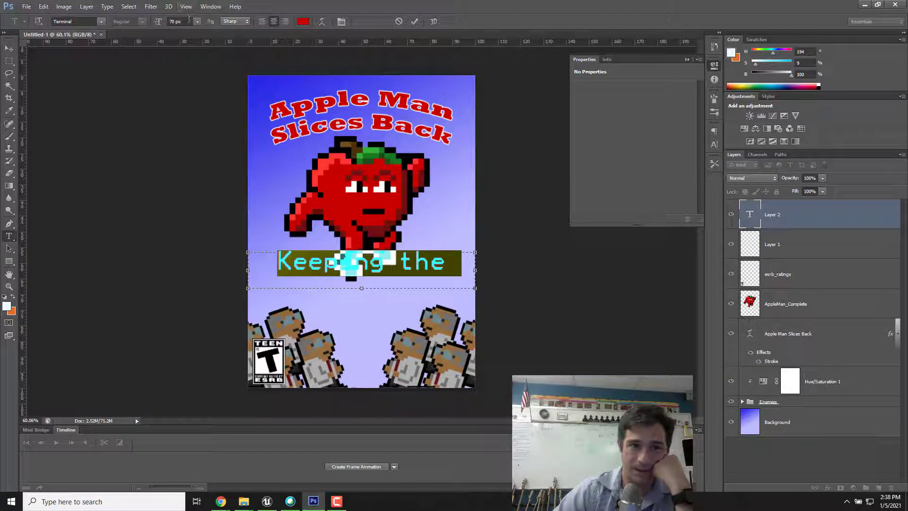
mouse_move(158, 21)
mouse_down()
mouse_move(140, 24)
mouse_move(151, 22)
mouse_up()
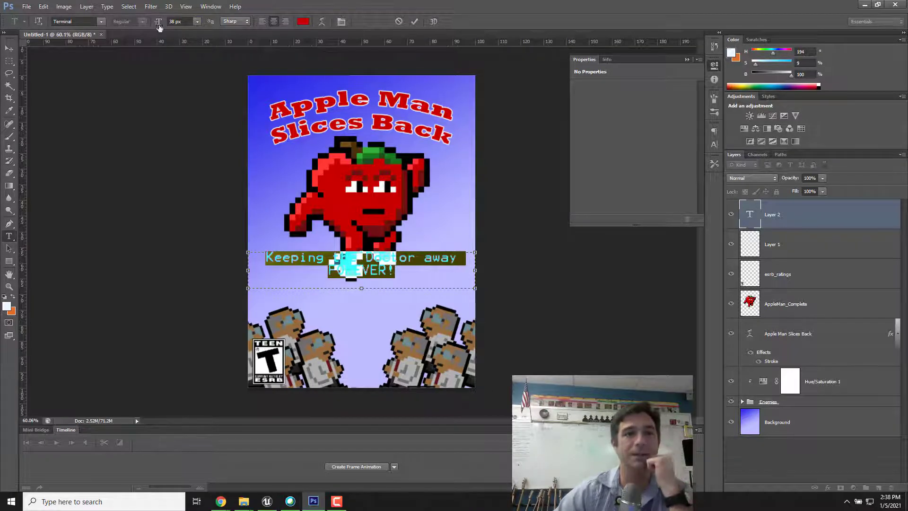
click(303, 21)
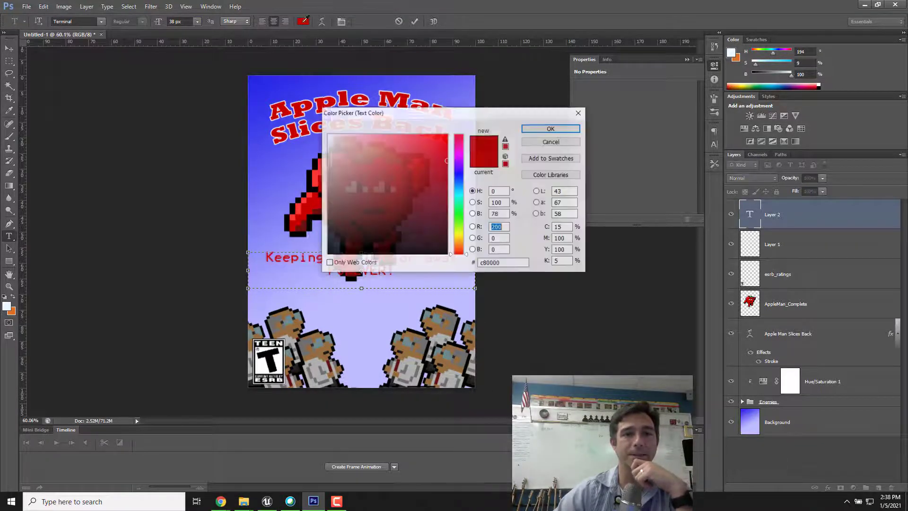
text(0)
click(564, 130)
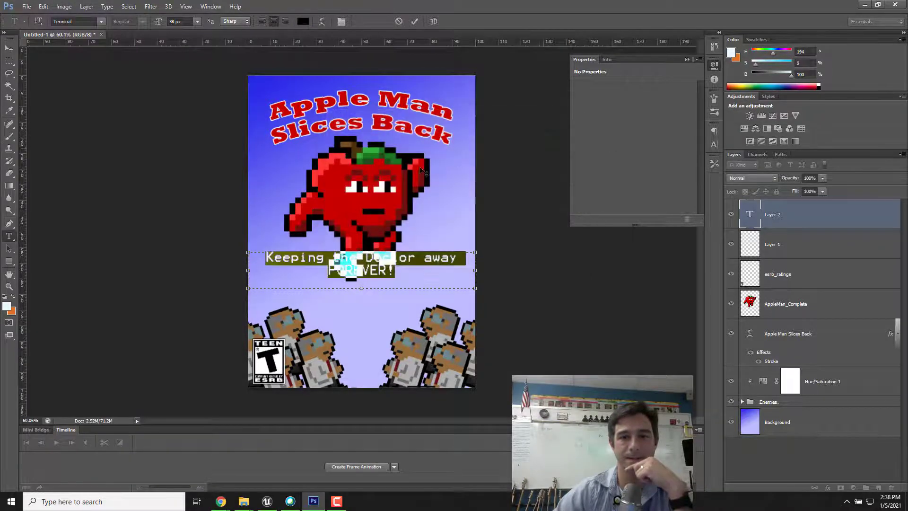
- Change the tagline's font to Rockwell Regular and set its size to 49 px
click(101, 22)
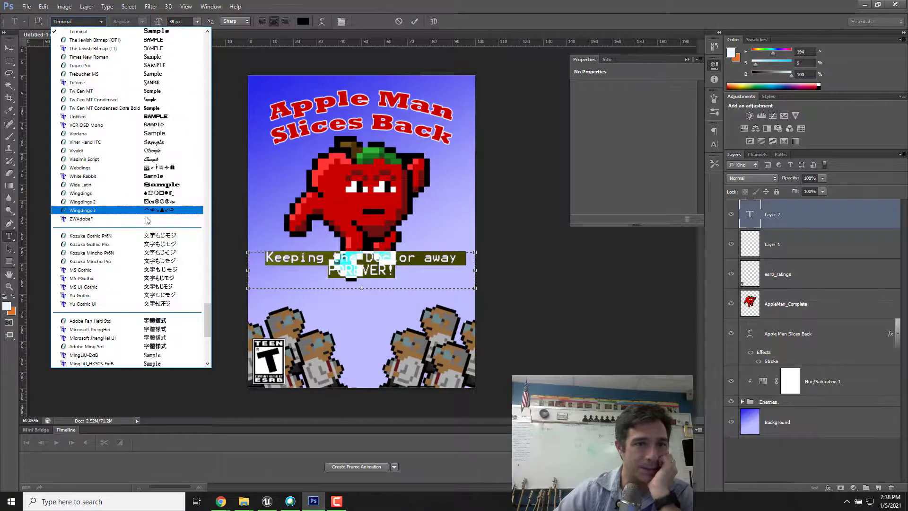
scroll(110, 169, up, 1)
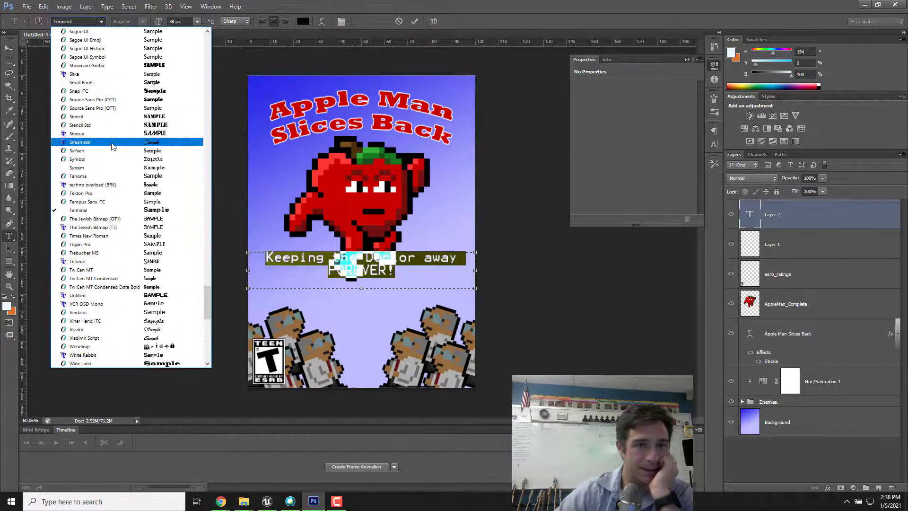
scroll(122, 81, up, 6)
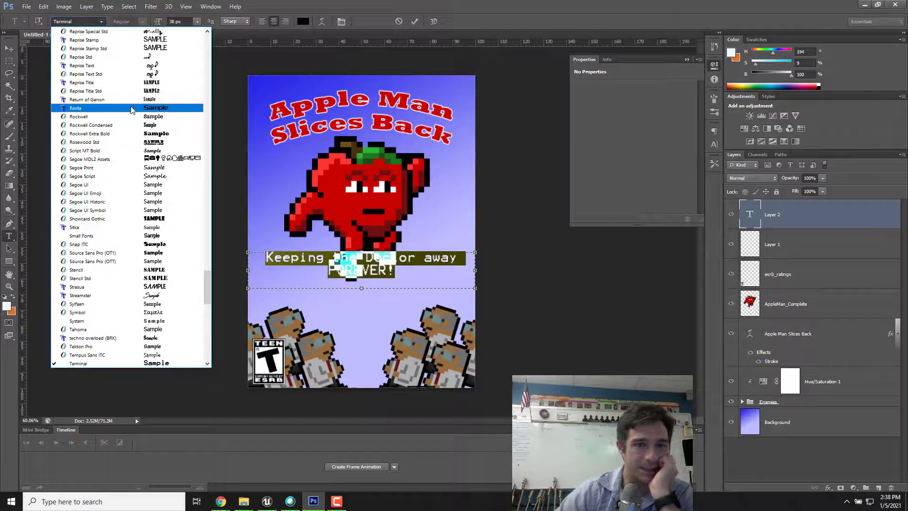
click(132, 117)
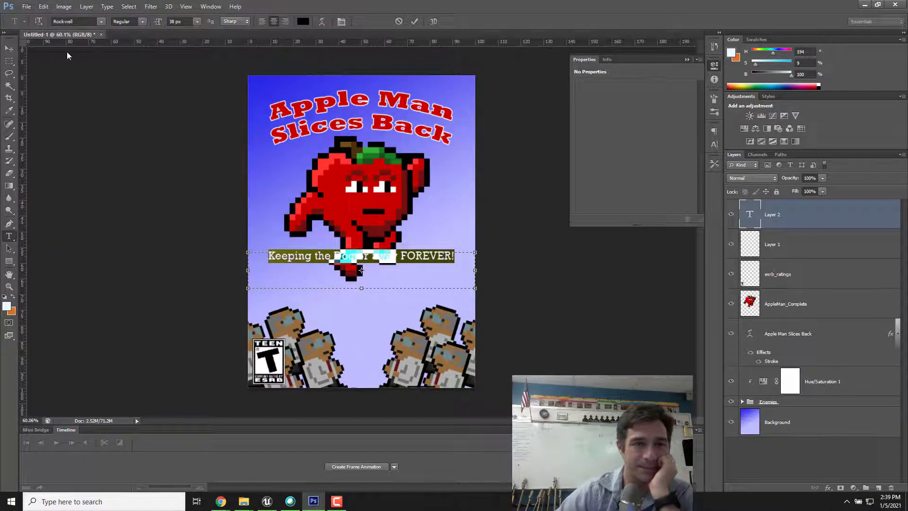
drag(161, 29, 164, 26)
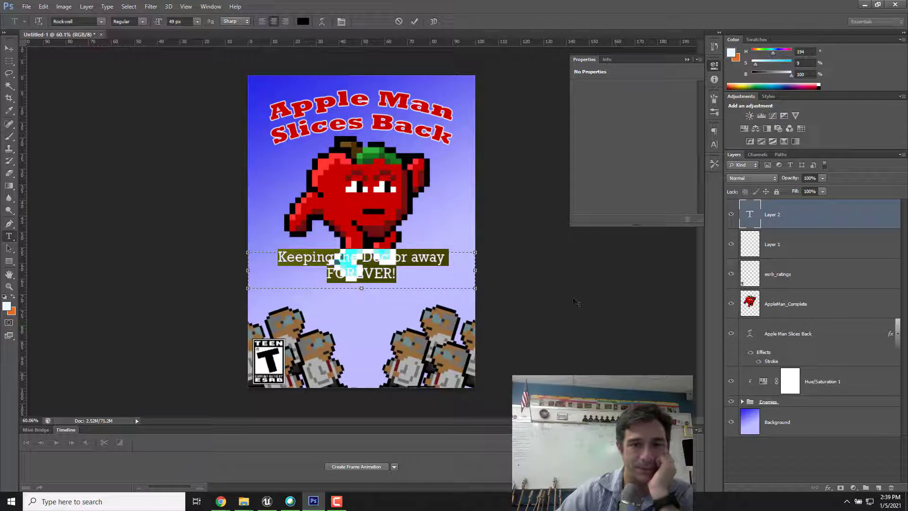
- Move the tagline down below the apple character's feet, just above the scientists, and nudge it slightly left
click(418, 274)
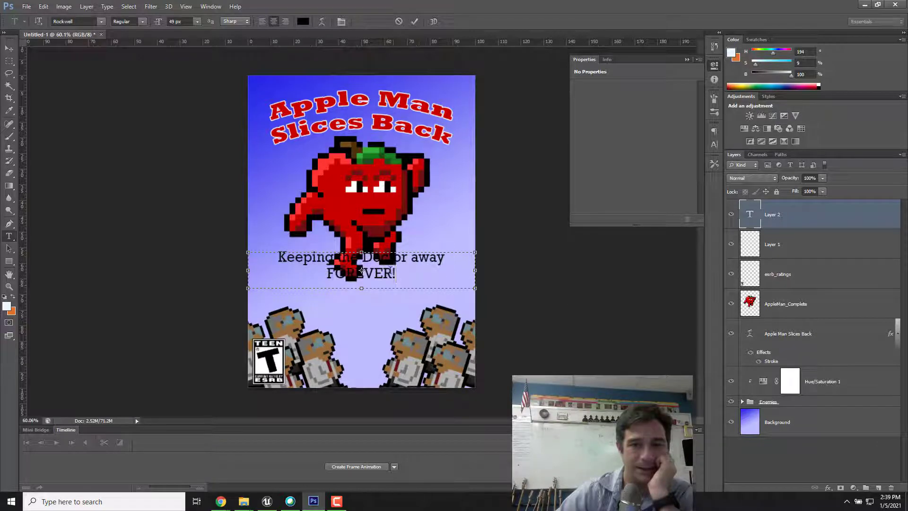
drag(395, 273, 282, 253)
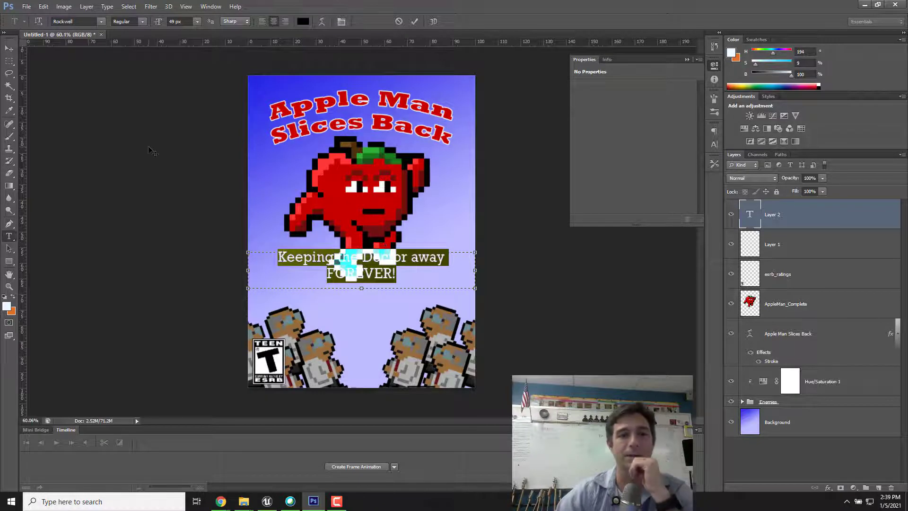
click(9, 48)
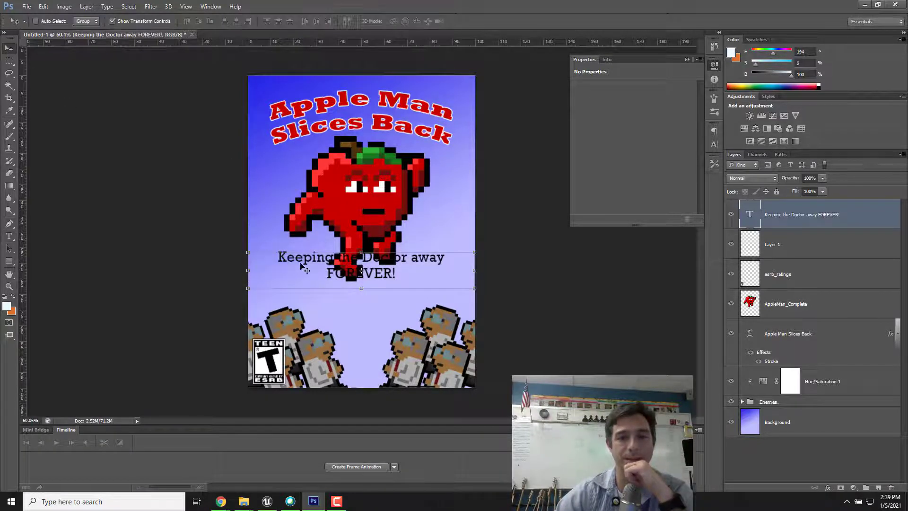
drag(301, 264, 303, 307)
key(Left)
key(Left)
key(Left)
key(Left)
key(Left)
key(Left)
key(Left)
key(Left)
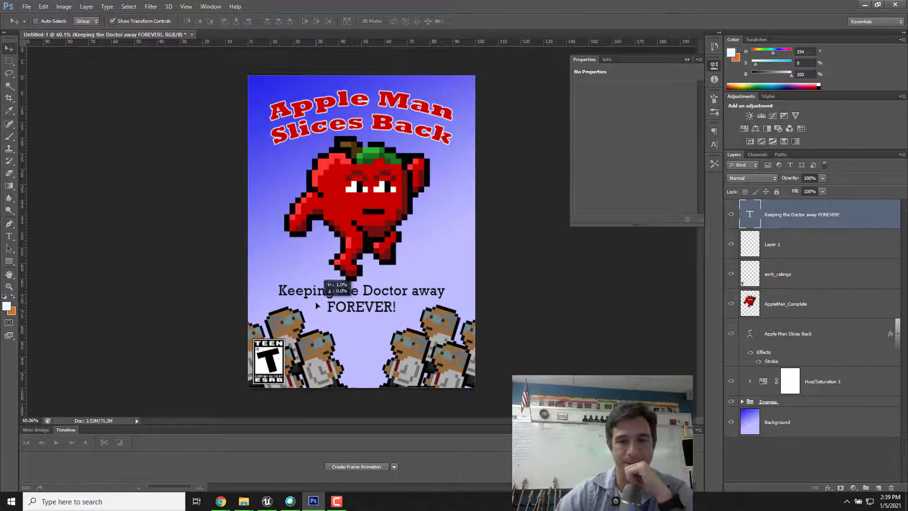
key(Left)
key(Left)
key(Left)
key(Left)
key(Left)
key(Left)
key(Left)
key(Left)
key(Left)
key(Left)
key(Left)
key(Left)
key(Left)
key(Left)
key(Left)
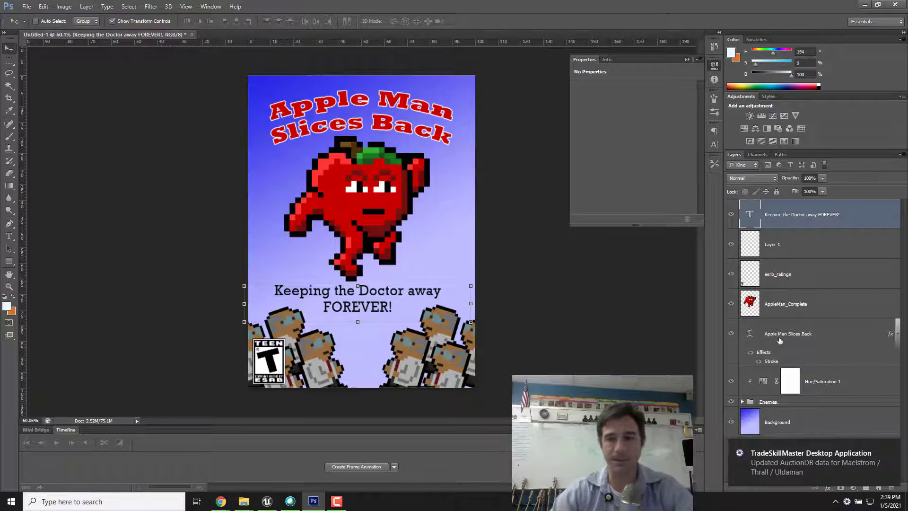
- Set the whole tagline to the Bold style of Rockwell
double_click(773, 215)
click(776, 215)
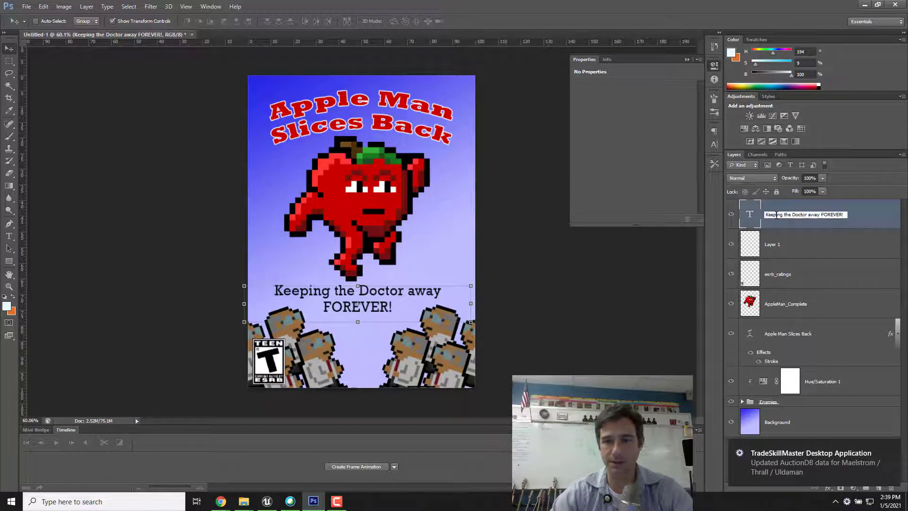
click(9, 235)
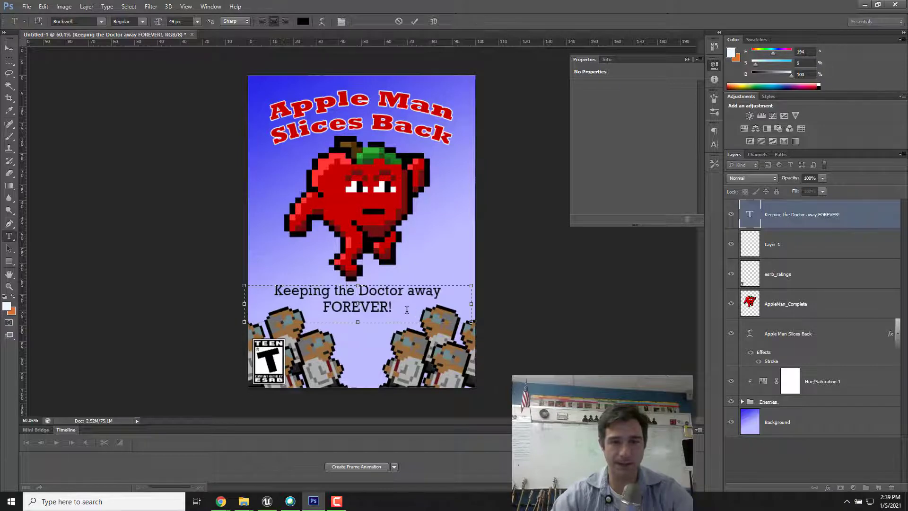
drag(400, 310, 248, 281)
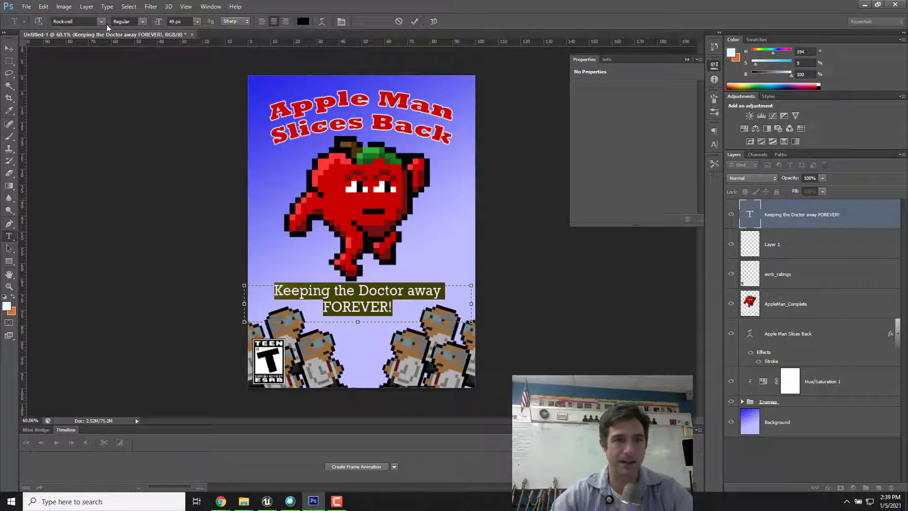
click(127, 22)
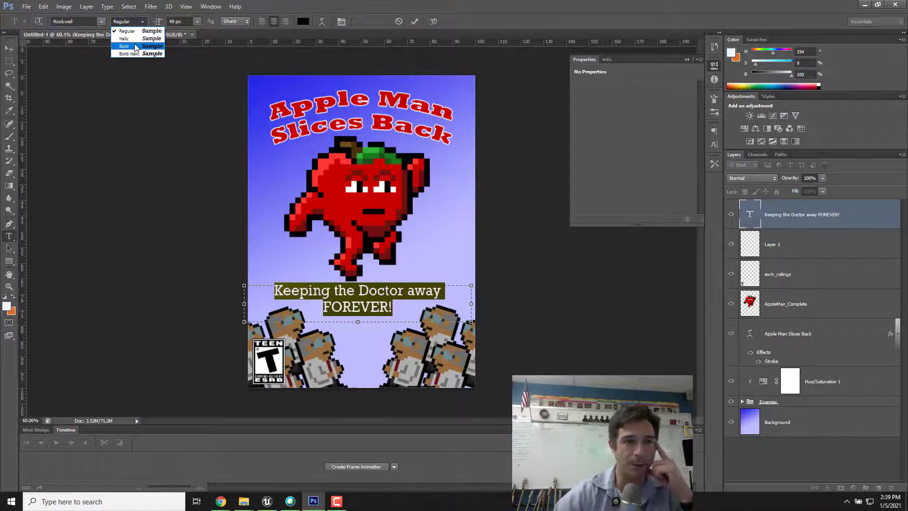
click(136, 46)
- Insert a comma after "away" in the tagline and commit the text edit
click(371, 289)
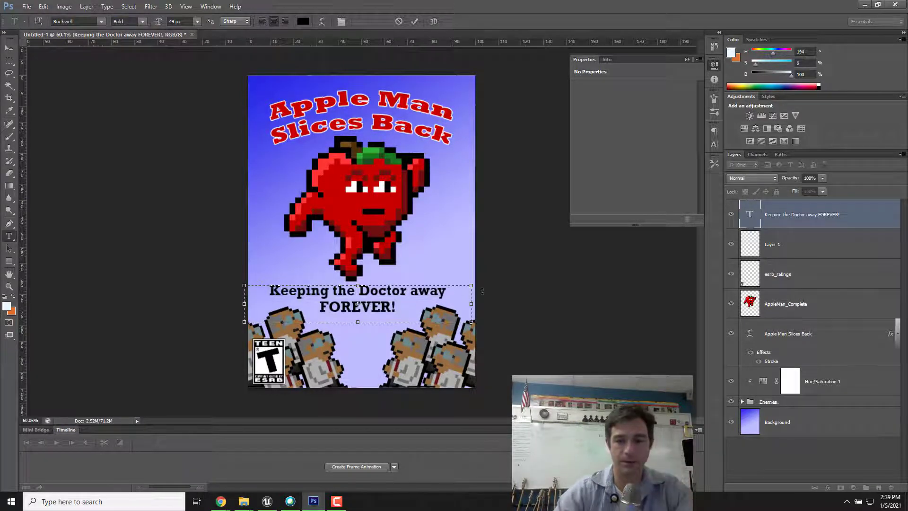
text(,)
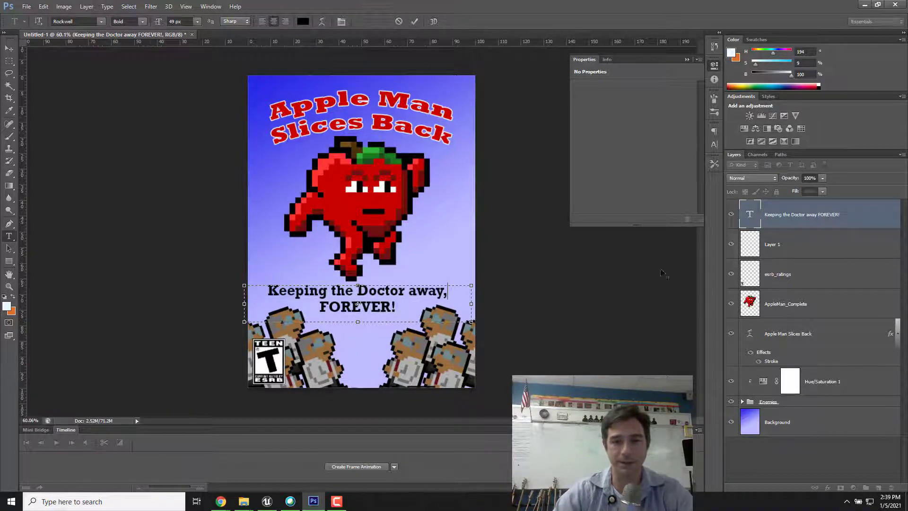
click(798, 227)
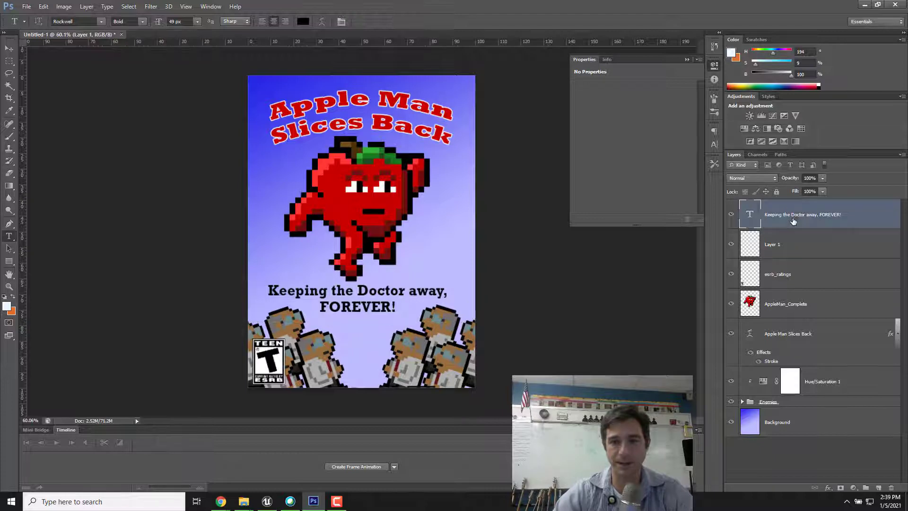
- Stretch the tagline upward from its upper edge to about 130% height, keeping its width
click(370, 296)
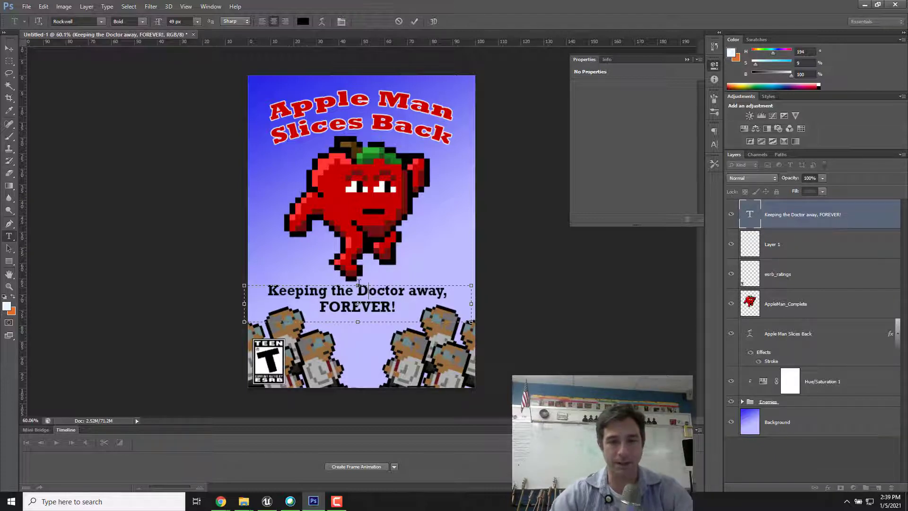
click(9, 48)
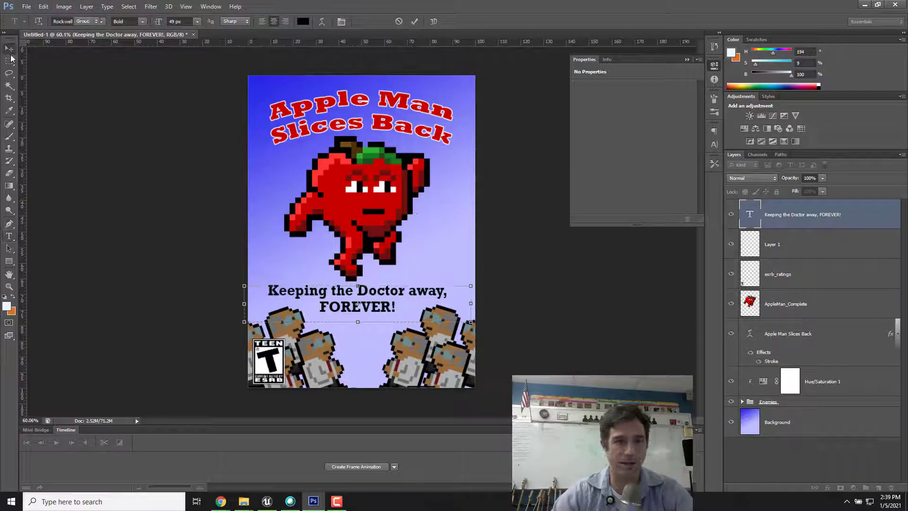
drag(357, 285, 357, 270)
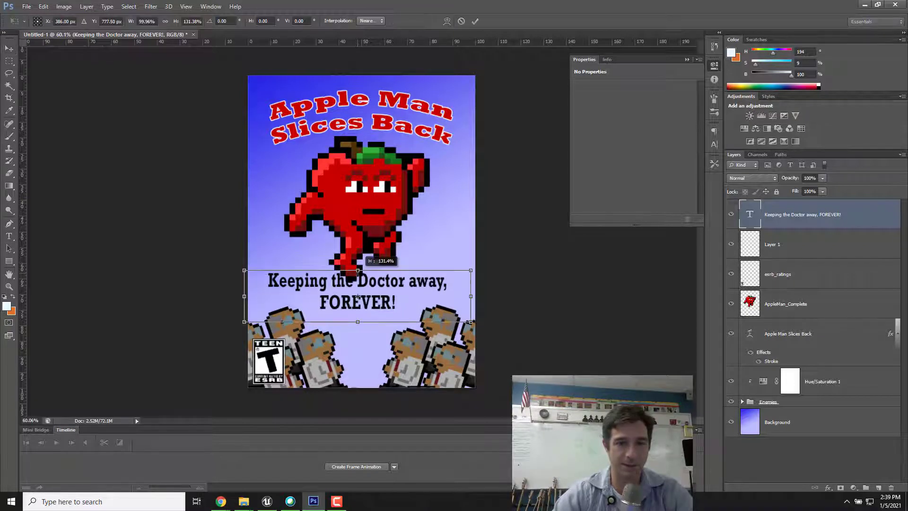
- Centre the stretched tagline horizontally on the poster at about X 401 px, Y 801.5 px, and apply the transform
mouse_move(410, 306)
mouse_down()
mouse_move(414, 297)
mouse_move(398, 304)
mouse_move(400, 208)
mouse_move(479, 196)
mouse_move(411, 256)
mouse_move(416, 281)
mouse_move(399, 317)
mouse_move(400, 253)
mouse_move(398, 298)
mouse_up()
key(Left)
key(Left)
key(Left)
key(Left)
key(Left)
key(Left)
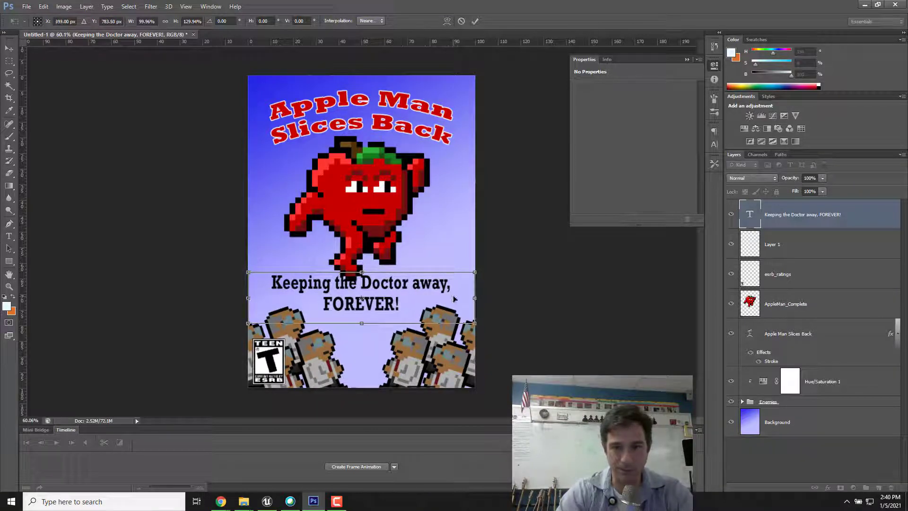
key(Right)
key(Right)
key(Right)
key(Right)
key(Right)
key(Right)
key(Right)
key(Right)
key(Down)
key(Down)
key(Down)
key(Down)
key(Down)
key(Down)
key(Down)
key(Down)
key(Down)
key(Down)
key(Down)
key(Down)
key(Down)
key(Down)
key(Down)
key(Down)
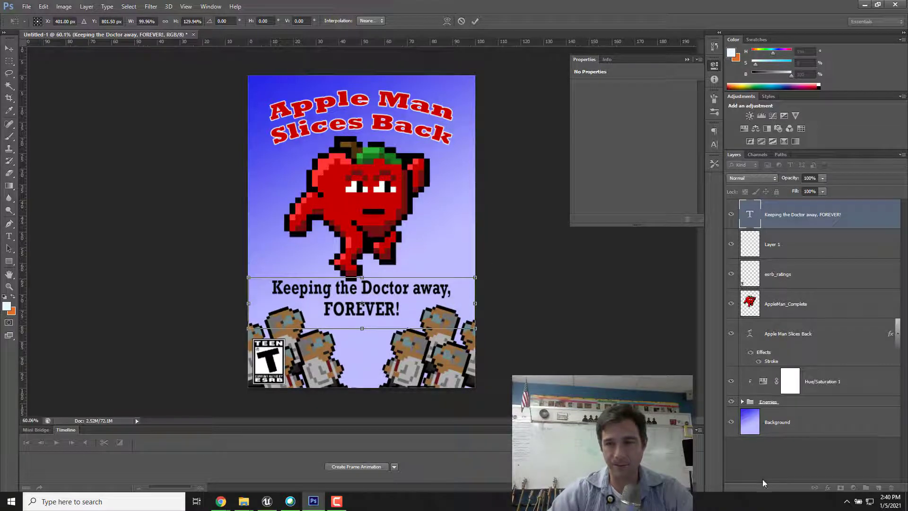
key(Return)
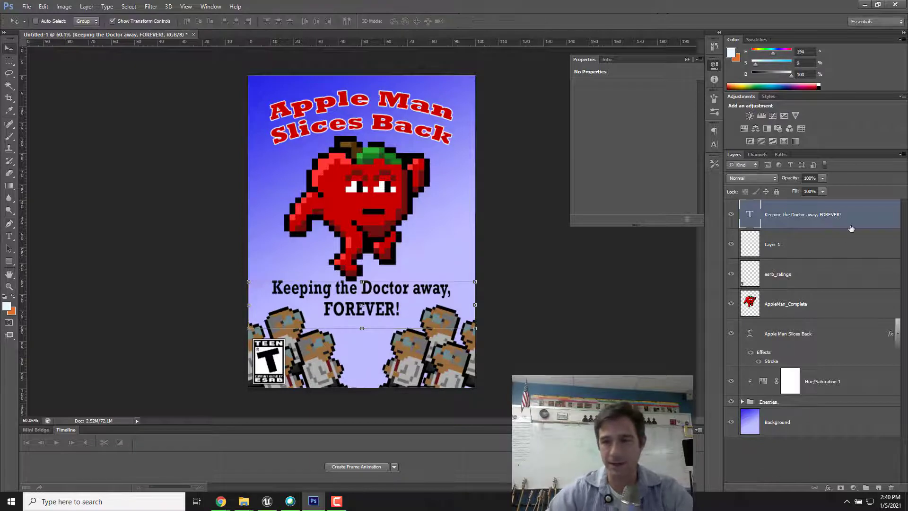
- Add an outside Stroke layer style in white (ffffff) to the tagline
double_click(884, 223)
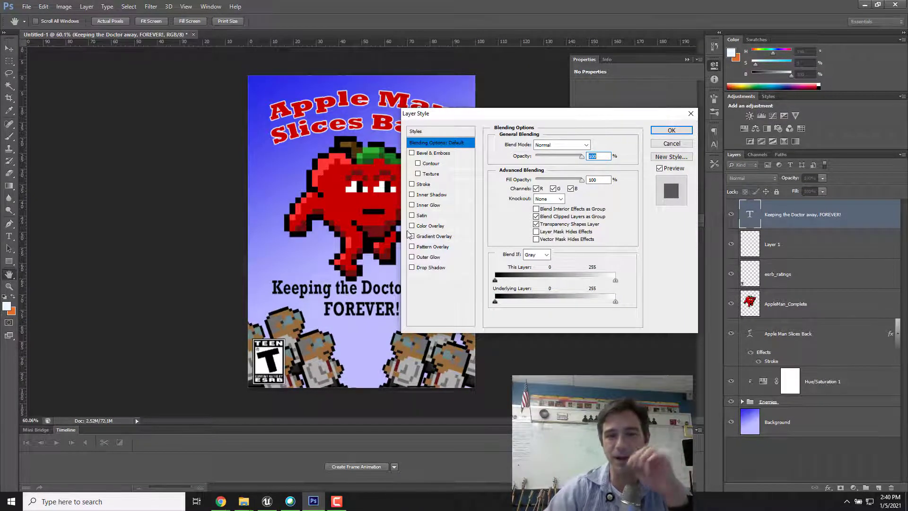
click(423, 184)
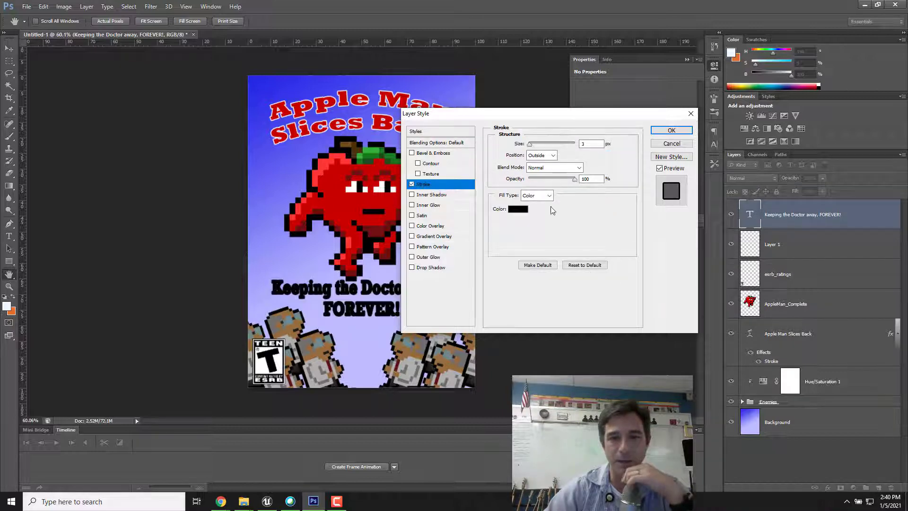
click(519, 214)
drag(373, 152, 223, 85)
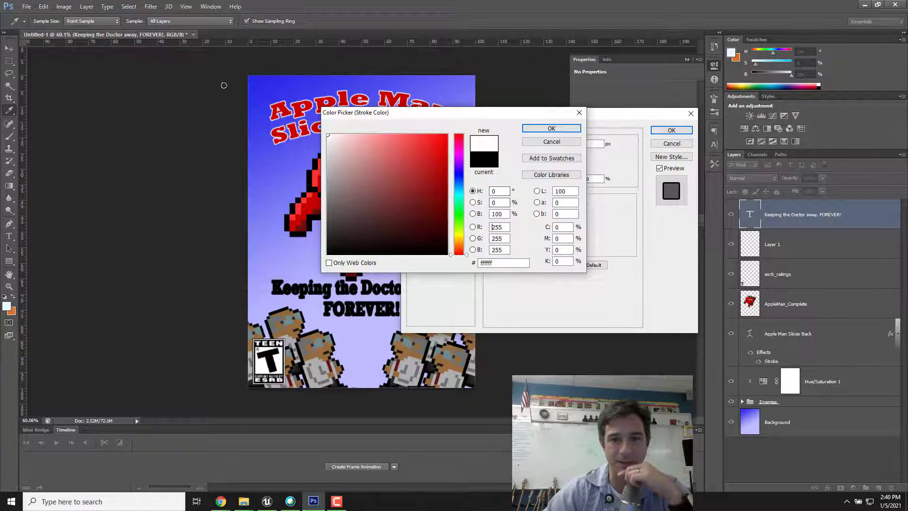
click(551, 129)
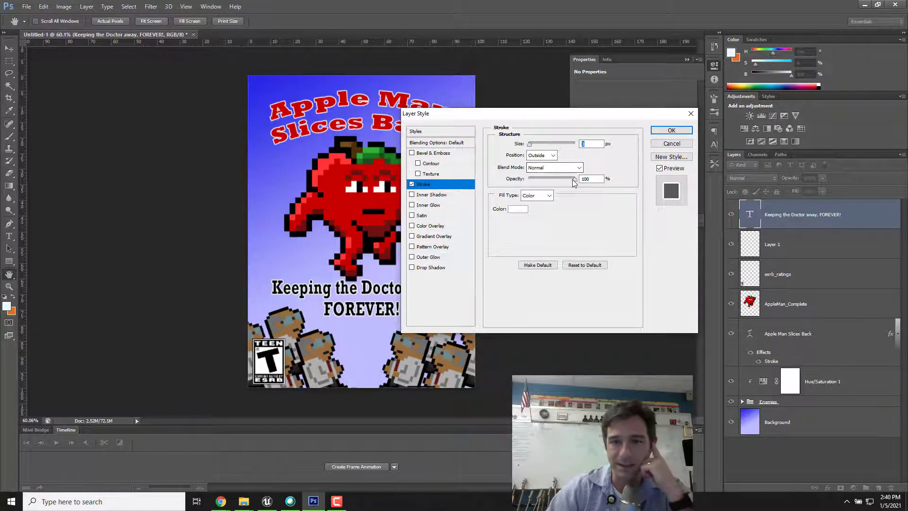
- Lower the tagline stroke's opacity to 91%, reduce its size slightly, and apply the layer style
drag(575, 179, 571, 181)
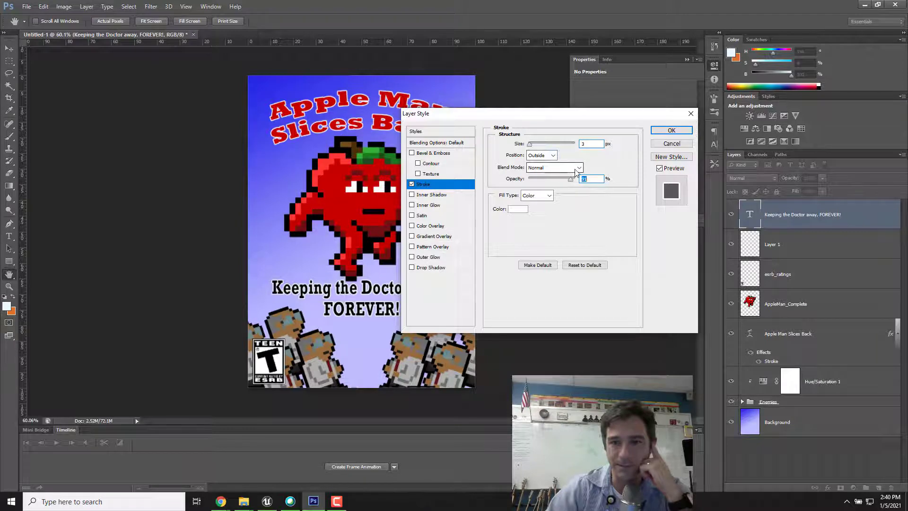
drag(531, 145, 528, 146)
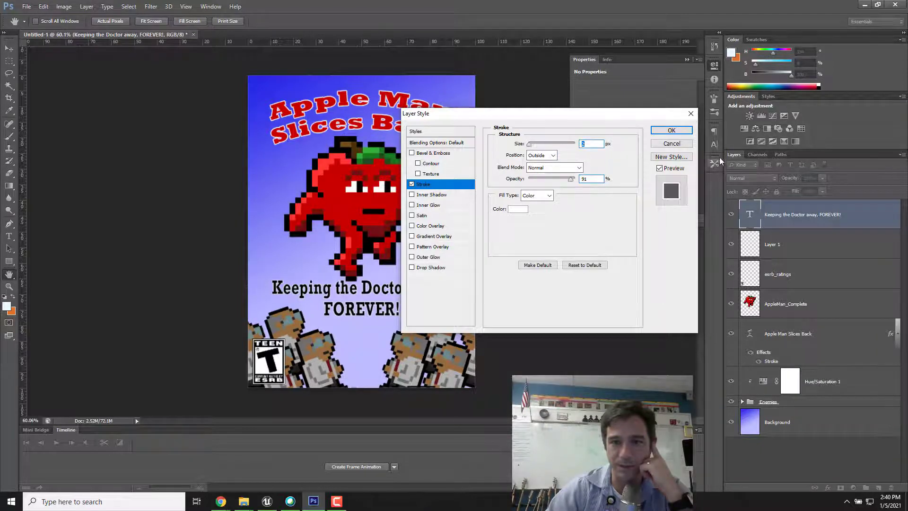
click(674, 131)
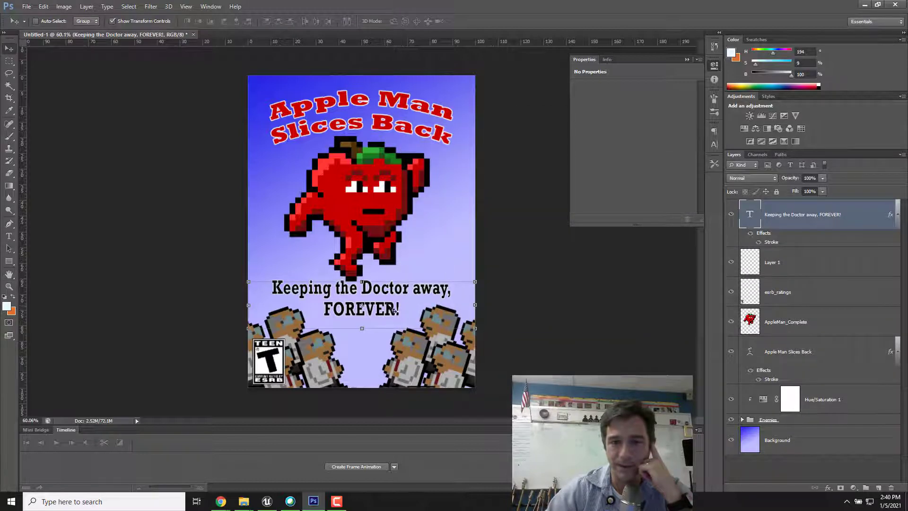
- Scale the AppleMan_Complete layer proportionally about its centre to 124.6%
click(816, 472)
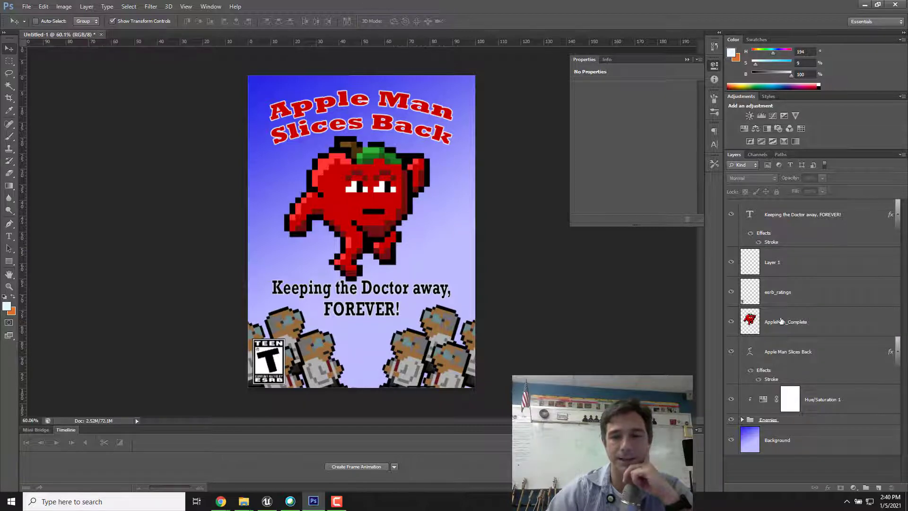
click(769, 331)
key(ctrl+t)
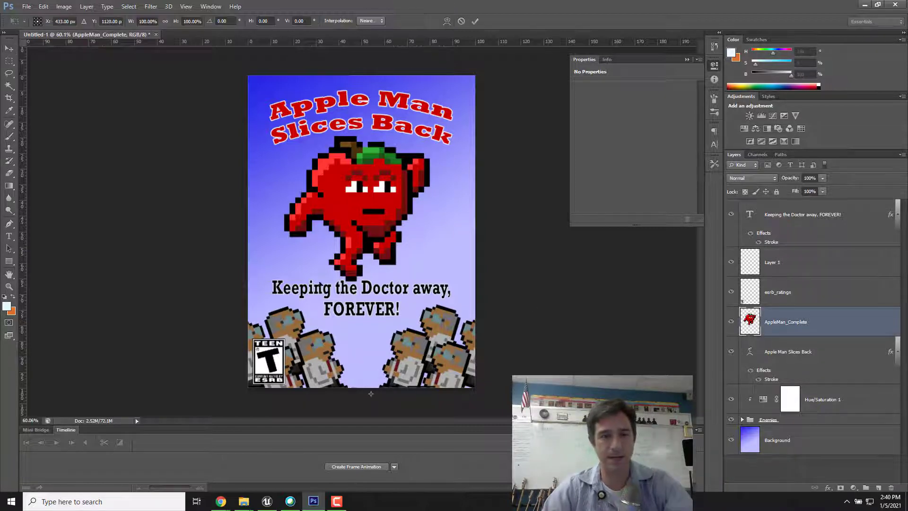
scroll(376, 291, down, 10)
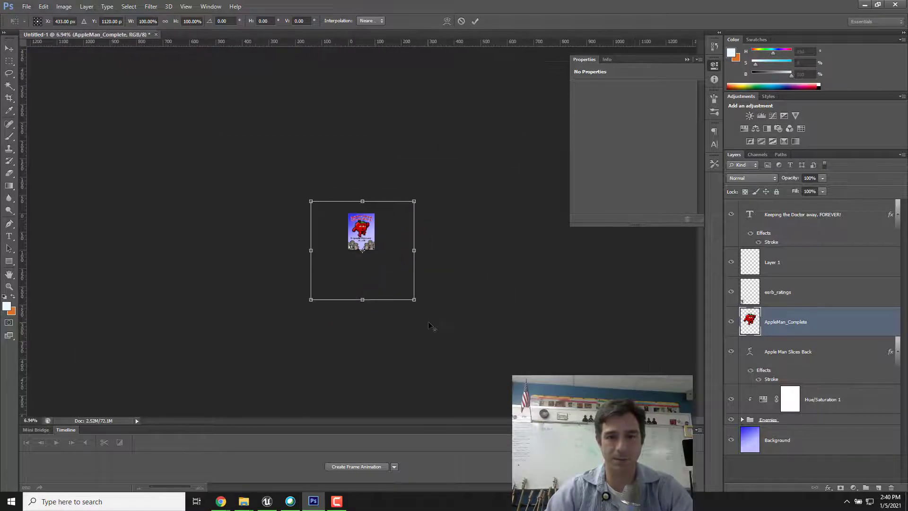
drag(414, 299, 426, 310)
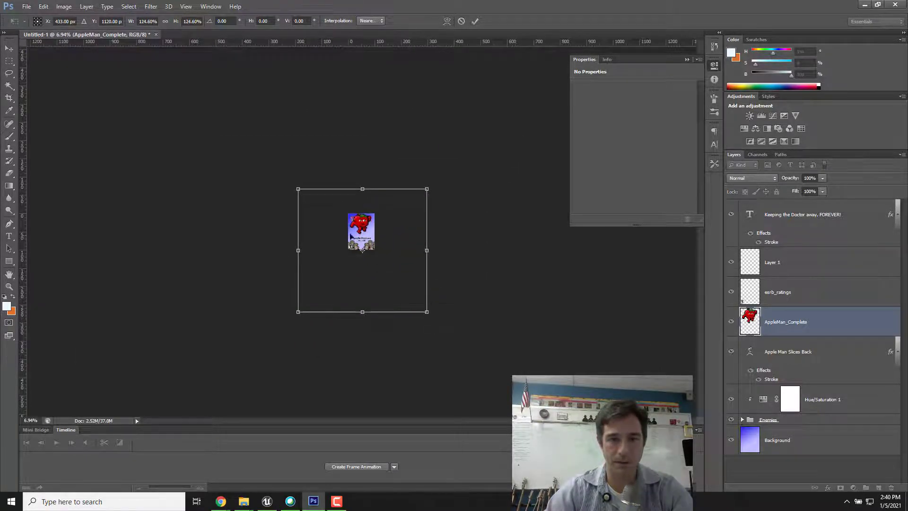
- Position the enlarged apple character between the title and the scientists, with its feet behind the tagline, and apply the transform
scroll(377, 231, up, 5)
mouse_move(377, 230)
mouse_down()
mouse_move(381, 192)
mouse_move(391, 240)
mouse_up()
scroll(380, 316, up, 6)
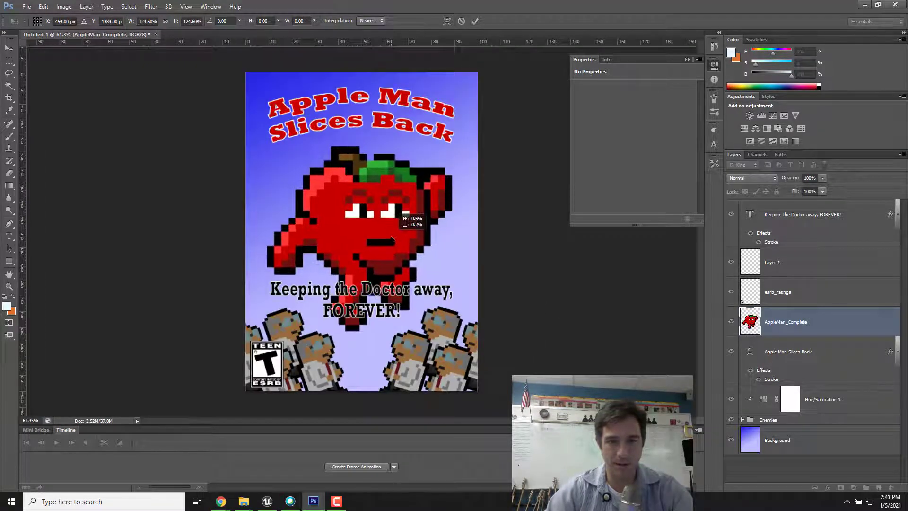
key(Return)
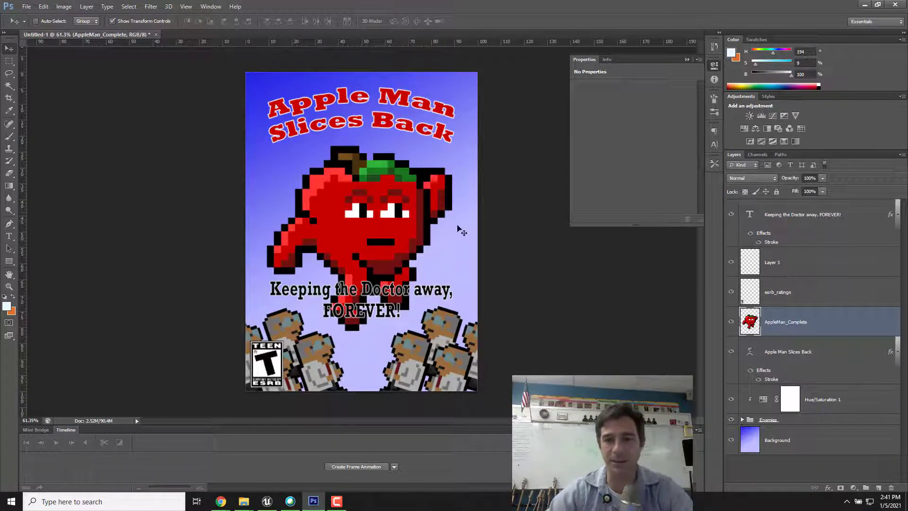
drag(415, 219, 414, 213)
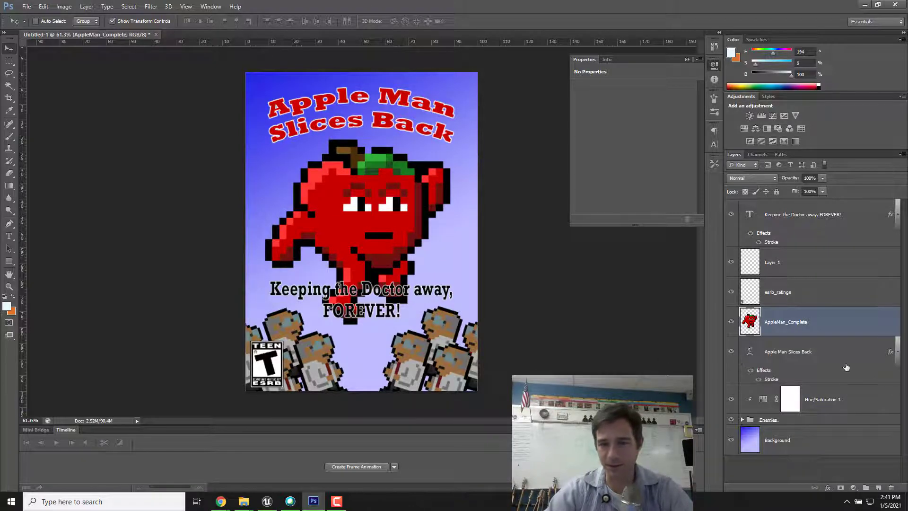
- Increase the size of the tagline's white stroke and apply the layer style
click(777, 247)
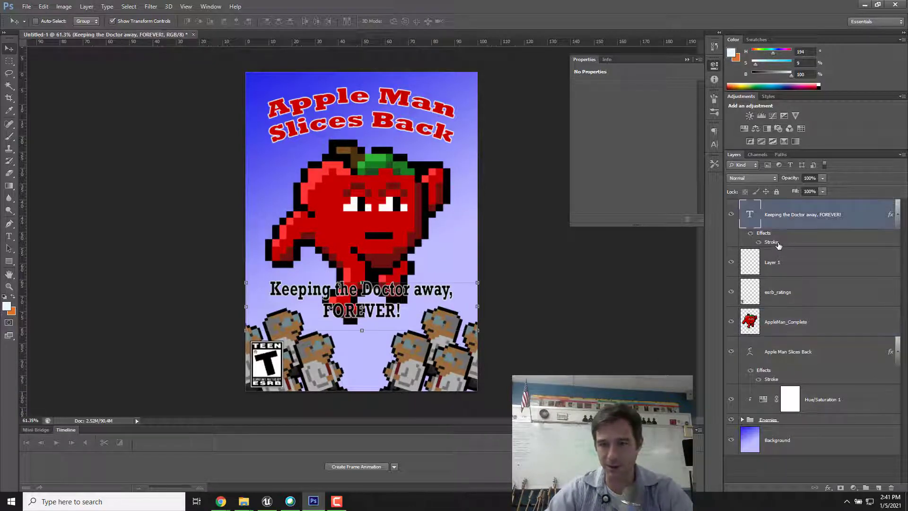
double_click(778, 242)
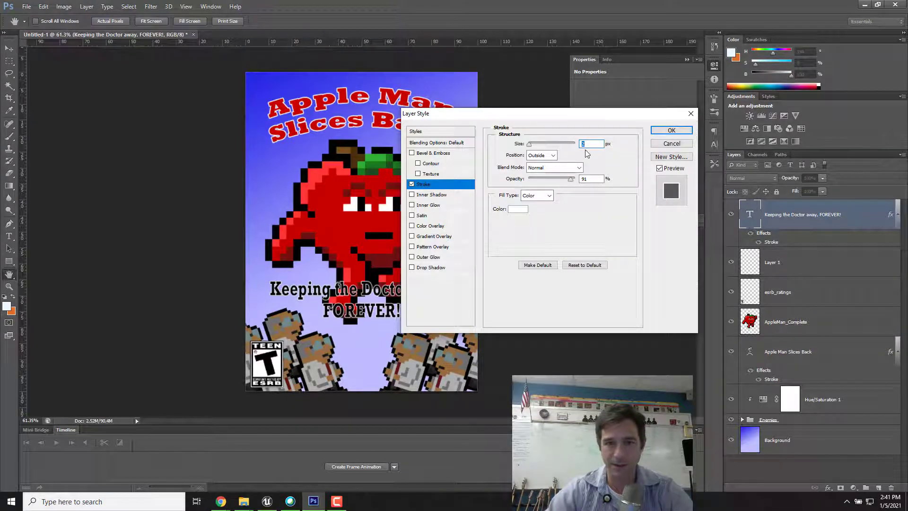
key(Return)
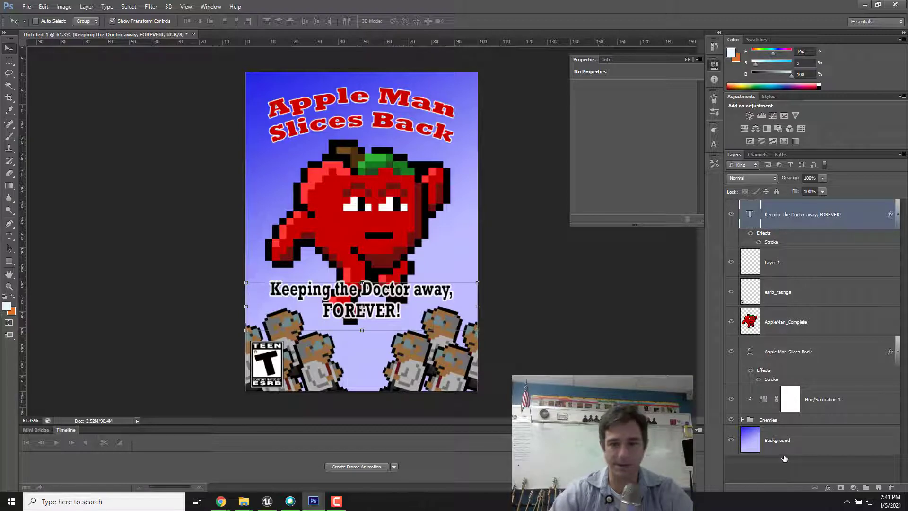
- Export the poster for the web with the JPEG High preset, saving it to the desktop as AppleMan_Poster.jpg
click(773, 480)
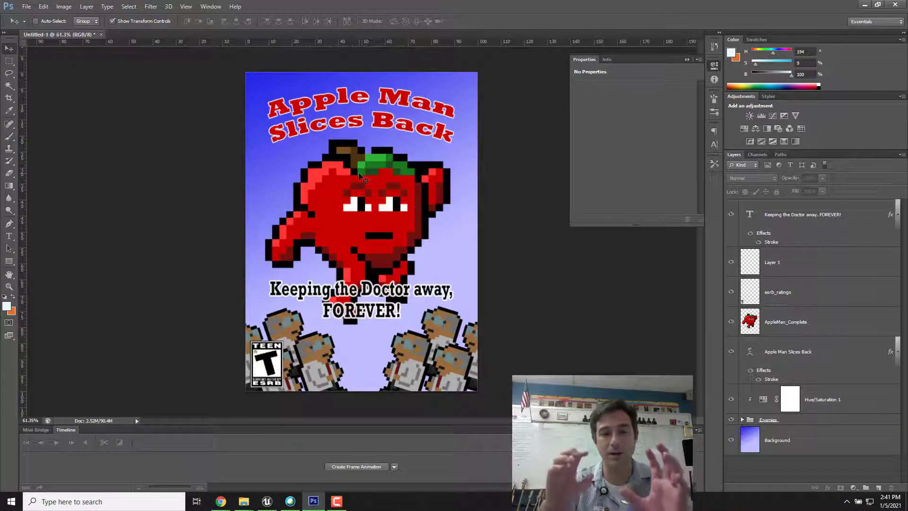
click(27, 6)
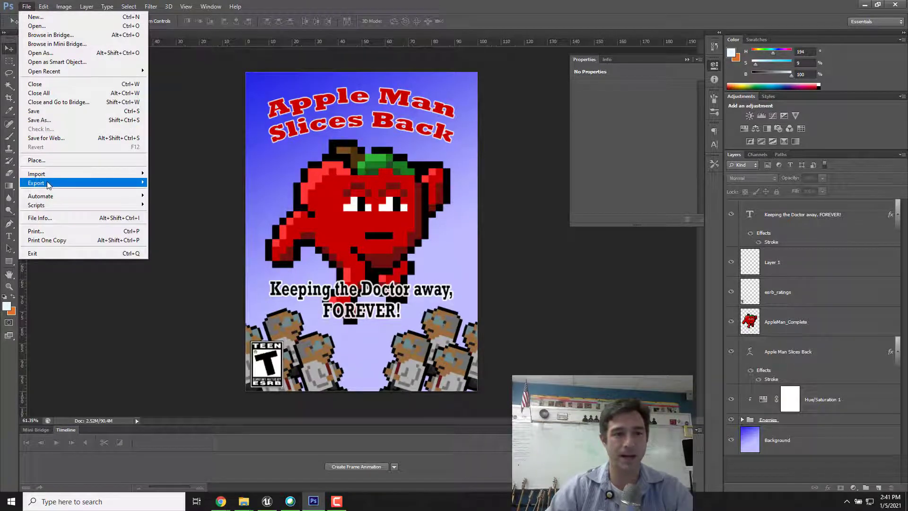
click(56, 141)
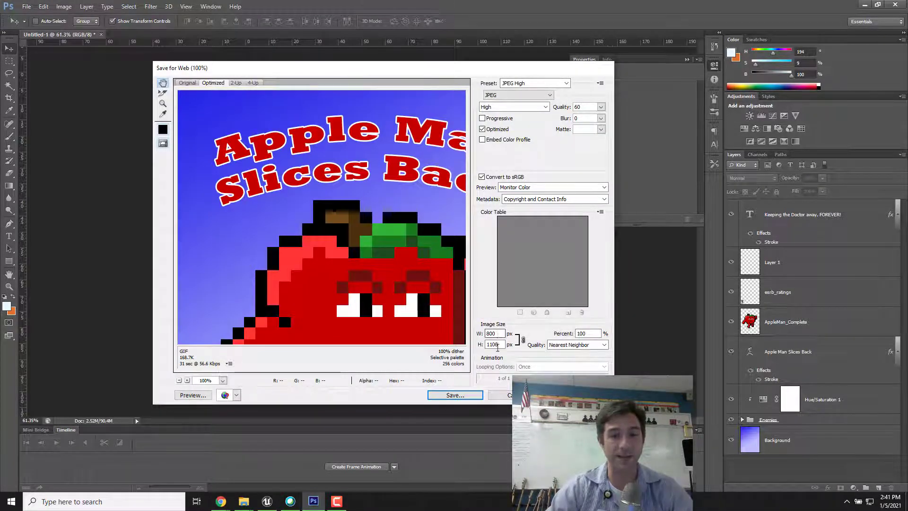
click(482, 396)
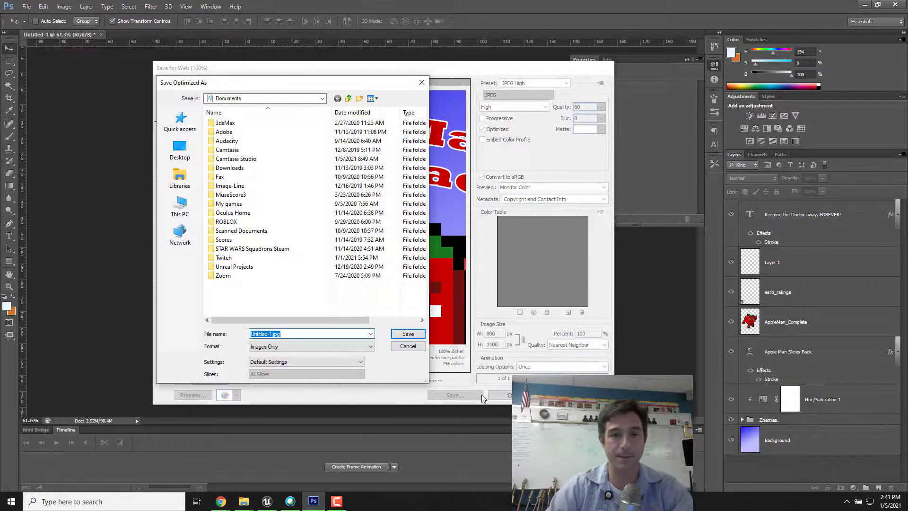
click(349, 99)
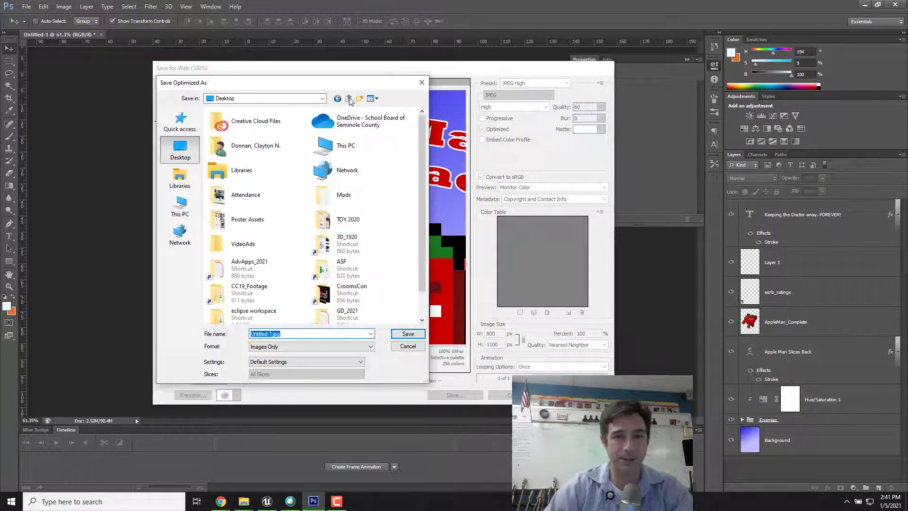
click(269, 333)
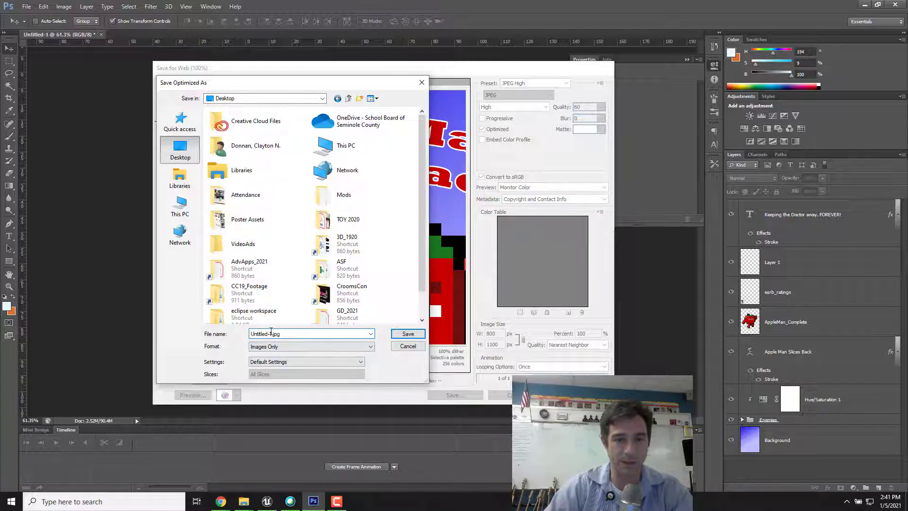
drag(271, 333, 228, 333)
key(BackSpace)
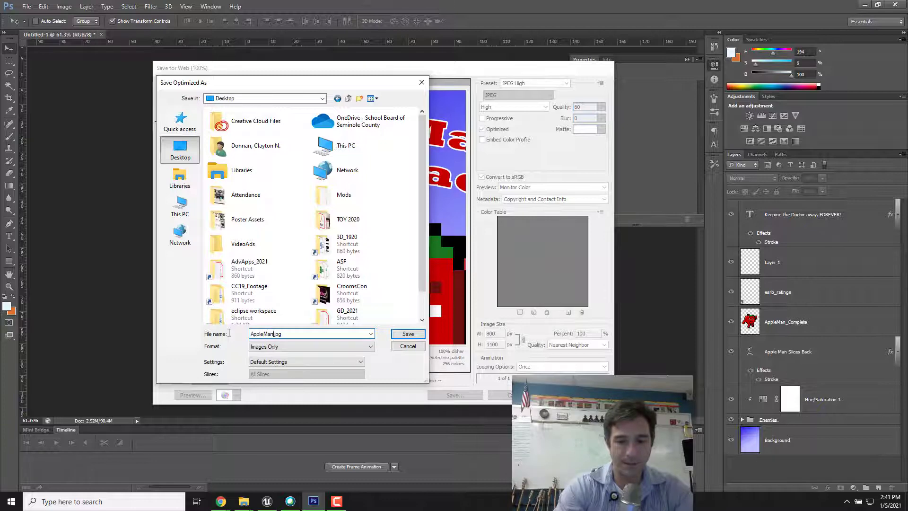
text(AppleMan_Poster)
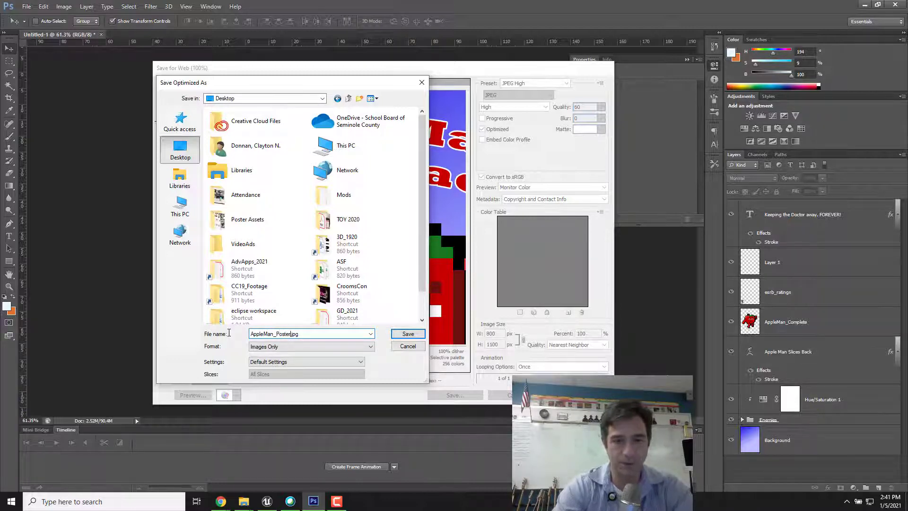
key(Return)
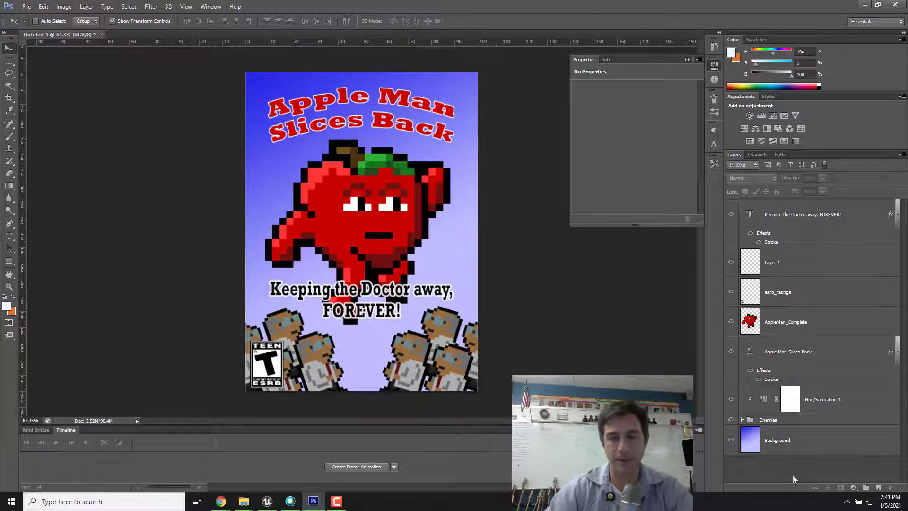
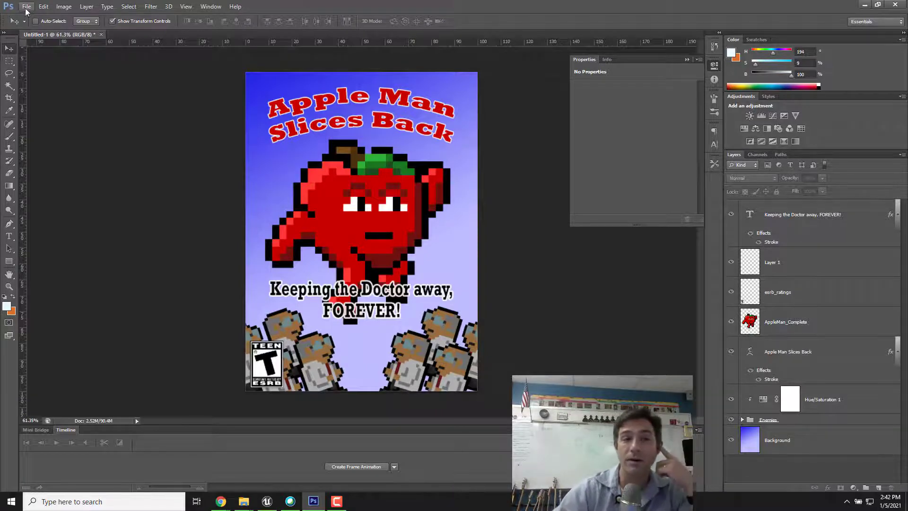
- Resize the canvas to 1280 pixels wide by 720 pixels high around its centre, accepting the clipping
click(28, 7)
click(28, 7)
click(43, 6)
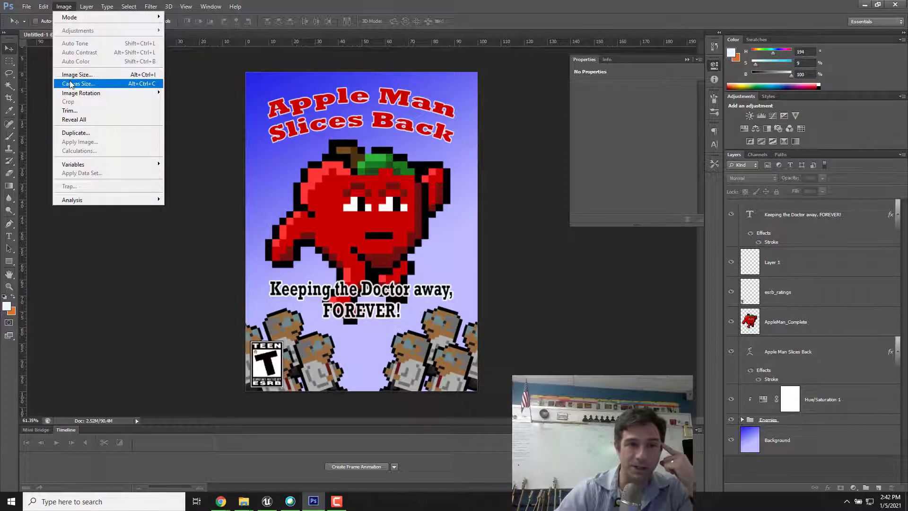
click(70, 81)
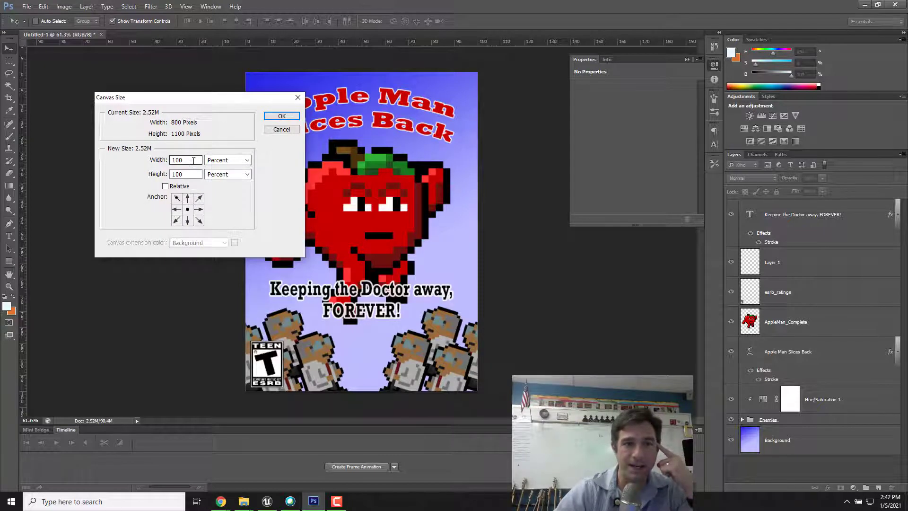
click(227, 160)
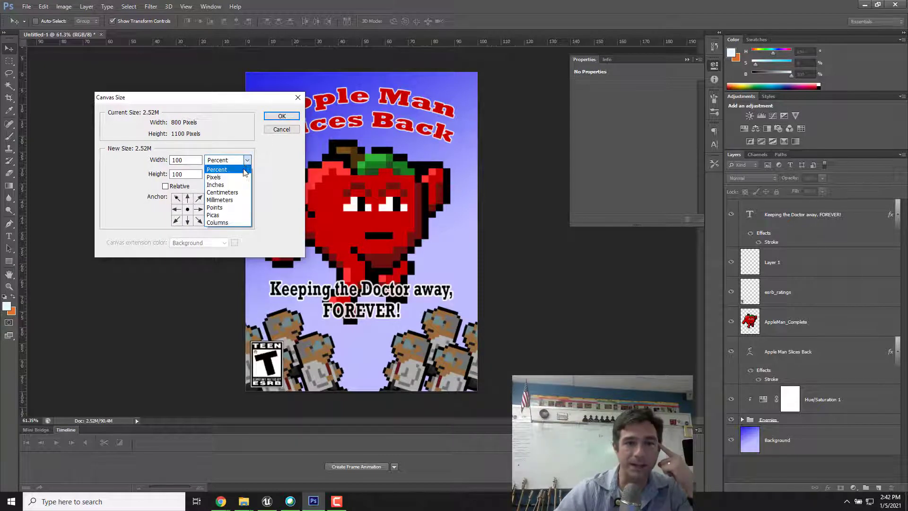
click(222, 170)
drag(192, 161, 134, 159)
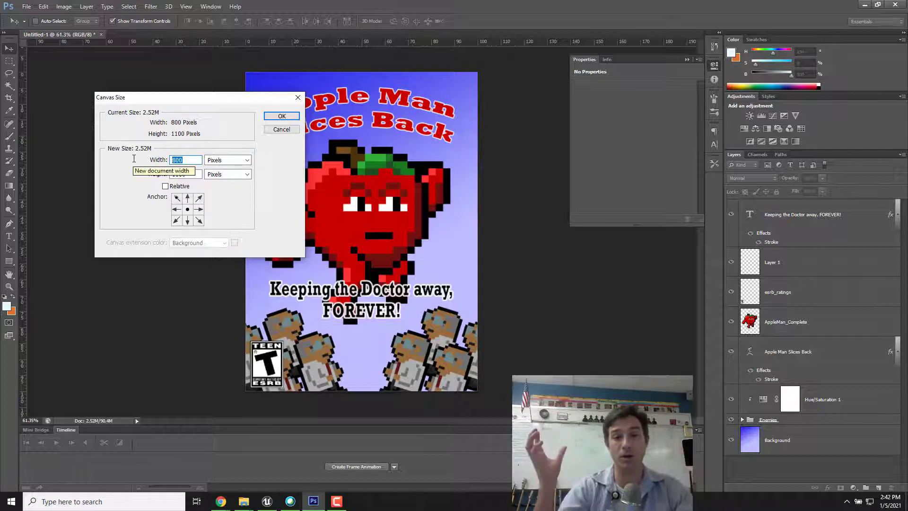
text(12)
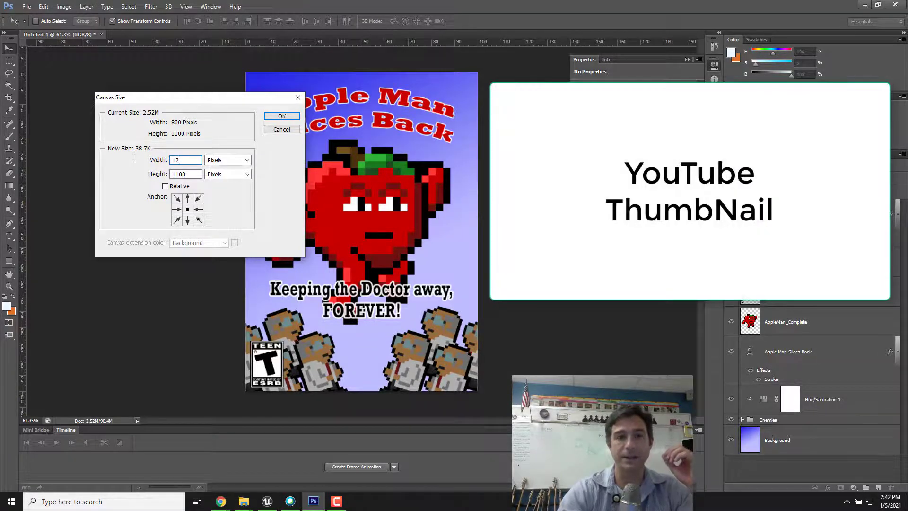
text(80)
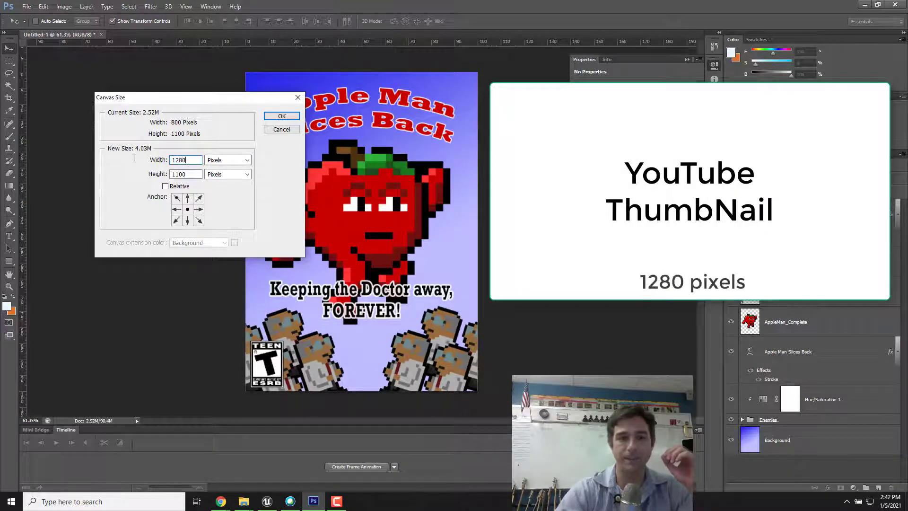
key(Tab)
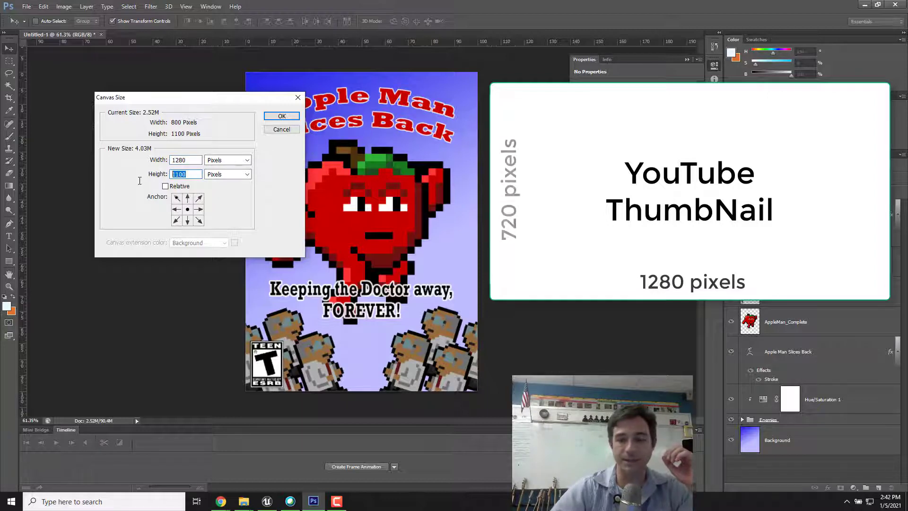
text(720)
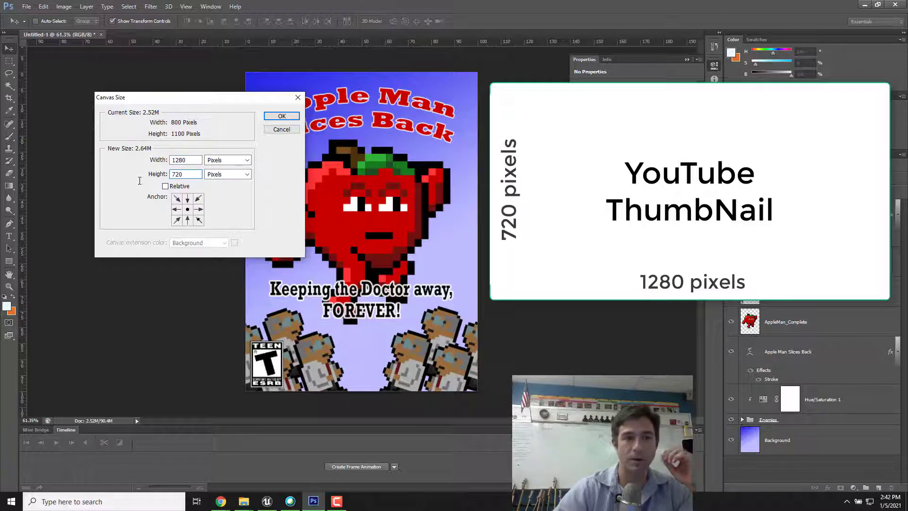
click(284, 117)
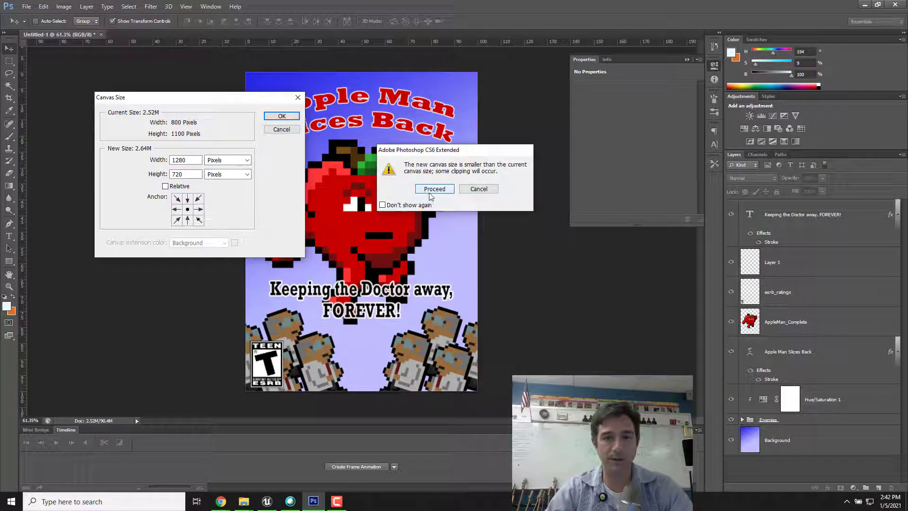
click(433, 189)
- Stretch the Background layer horizontally to about 164% so the gradient covers the full canvas width, and apply the transform
key(ctrl+t)
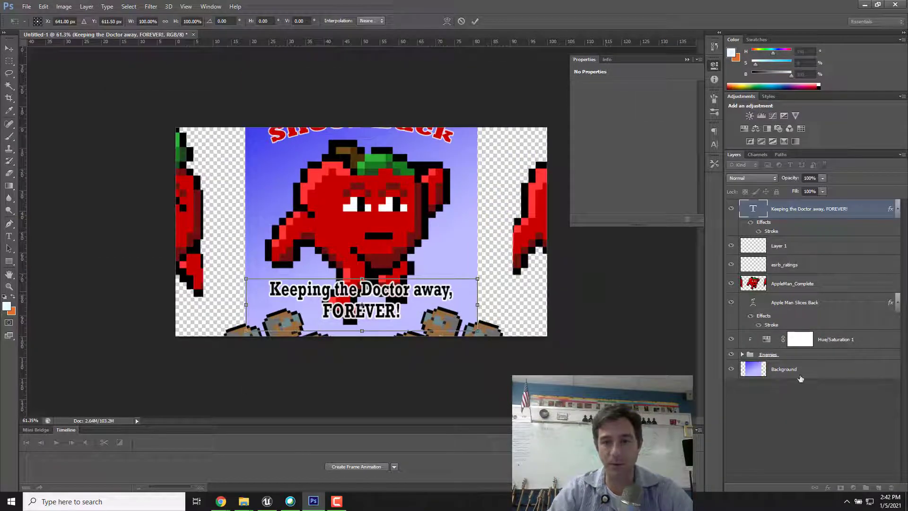
key(Return)
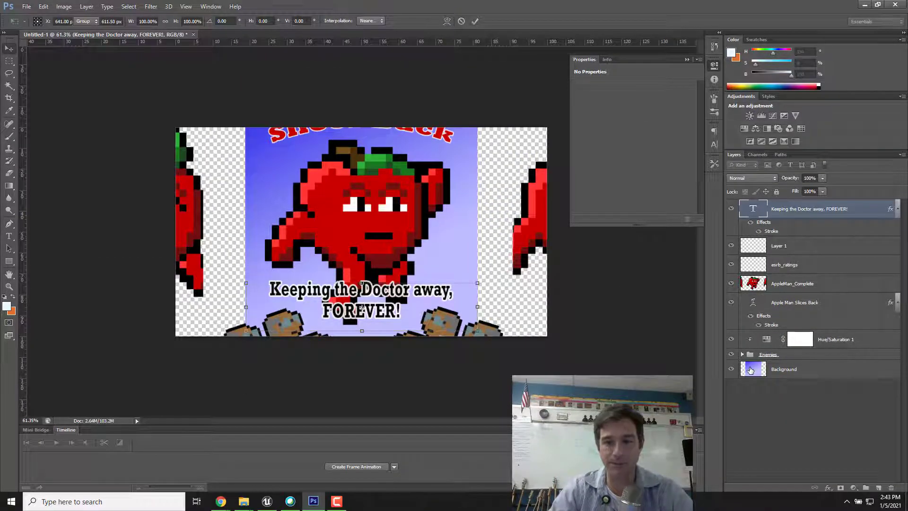
click(752, 372)
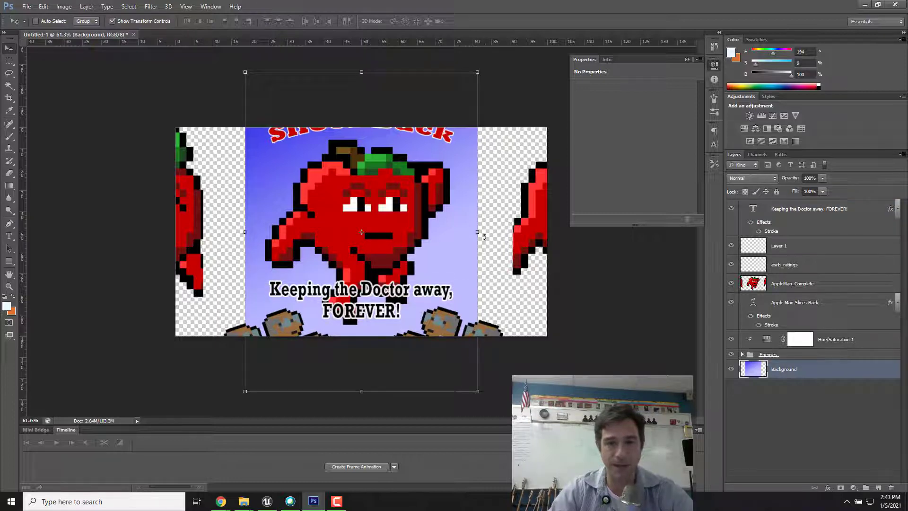
drag(477, 232, 550, 231)
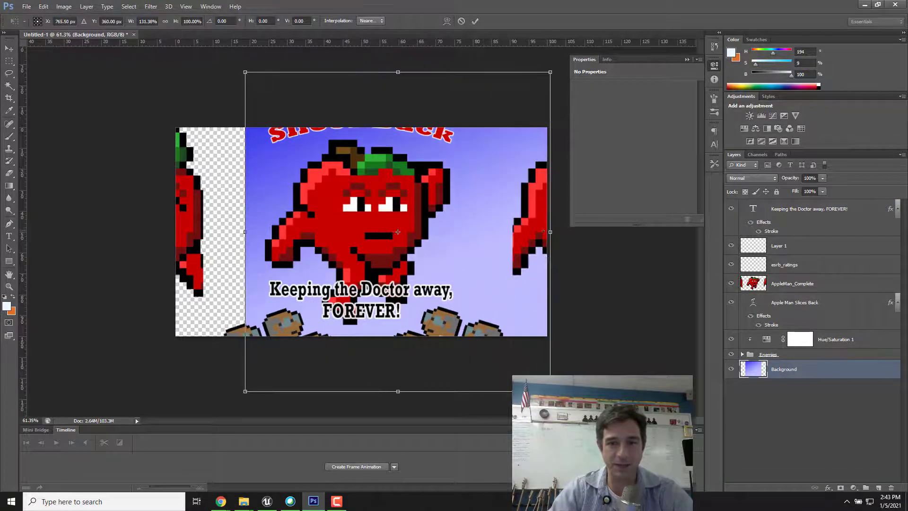
drag(236, 232, 161, 231)
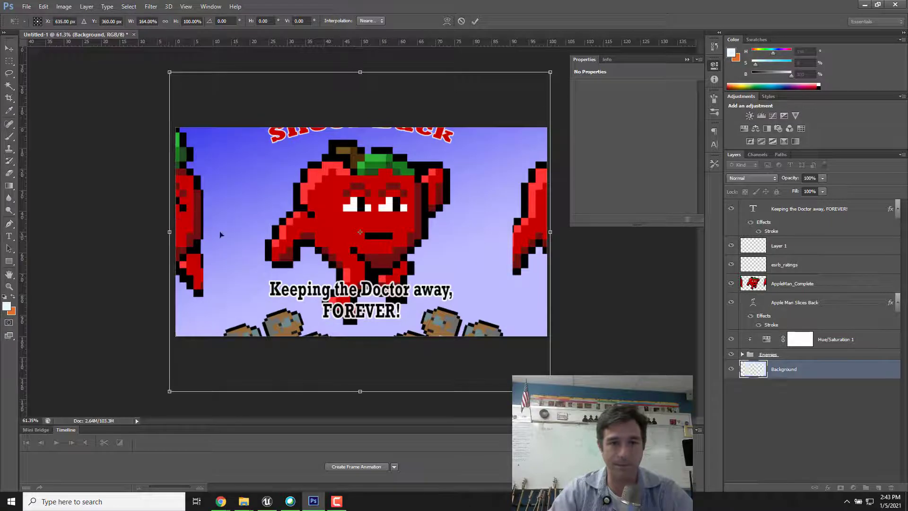
key(Return)
- Delete the stray apple pieces on both sides of the central character on the AppleMan_Complete layer, and clear the selection
click(802, 286)
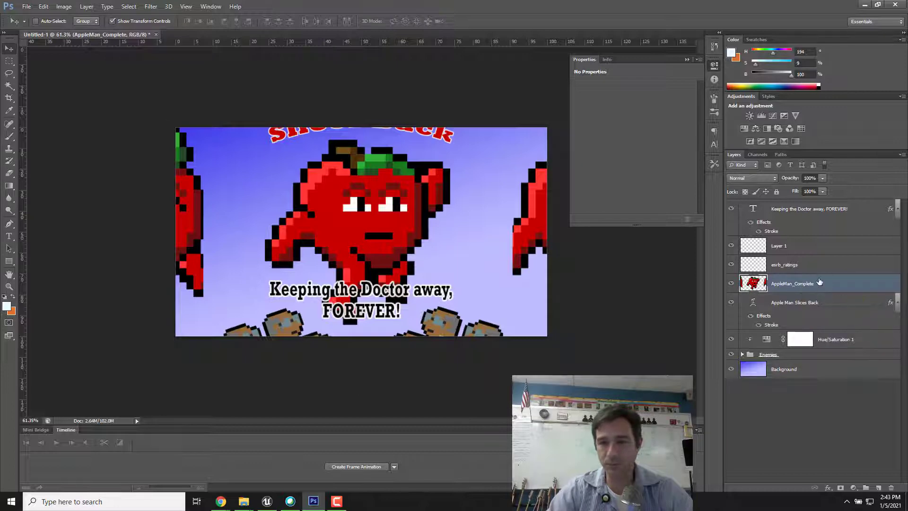
click(9, 60)
drag(246, 133, 469, 326)
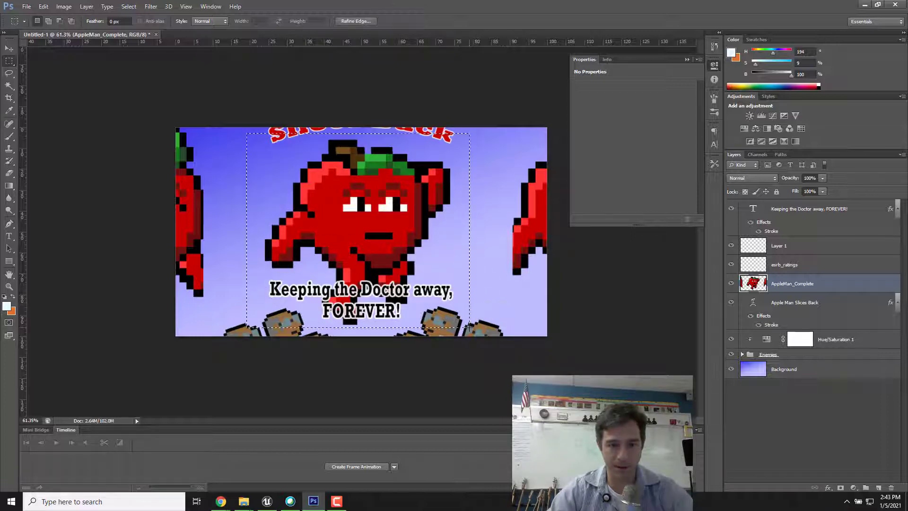
key(ctrl+shift+i)
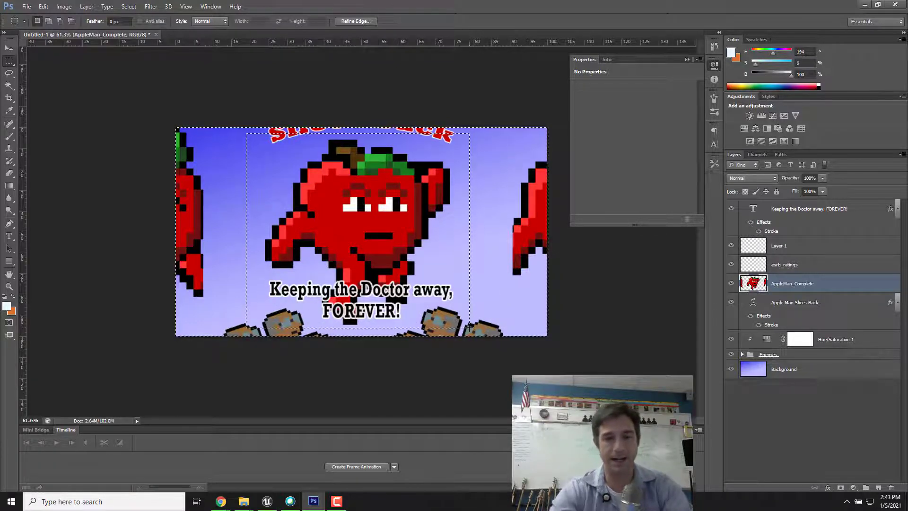
key(Delete)
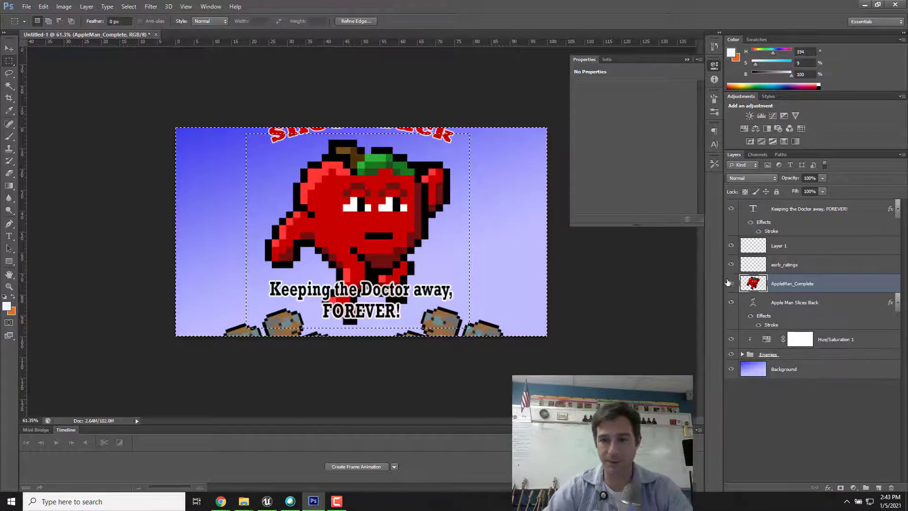
key(ctrl+d)
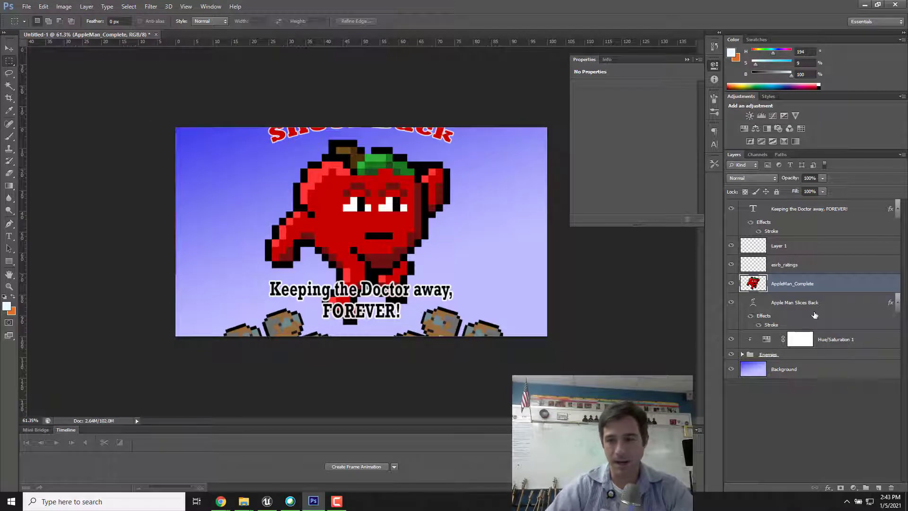
- Move the Apple Man Slices Back title down into the canvas and scale it to about 130%, placing it across the upper part
click(797, 307)
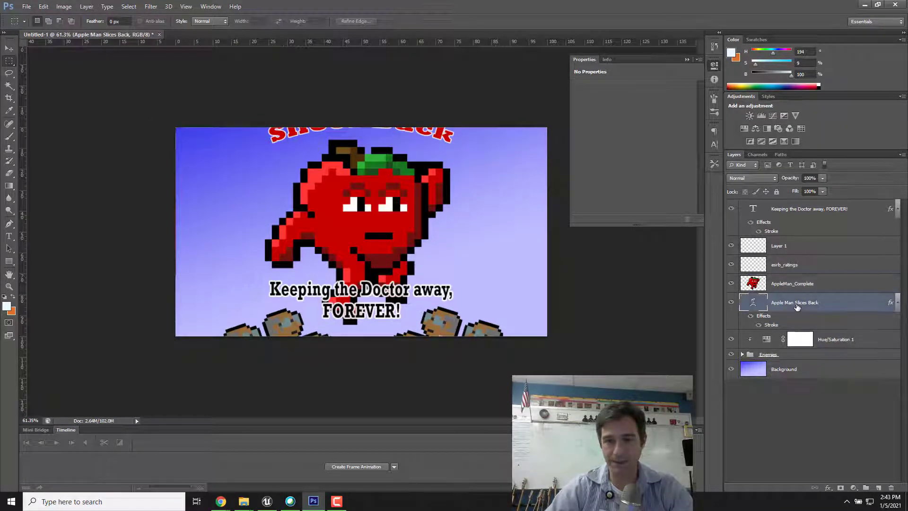
key(ctrl+t)
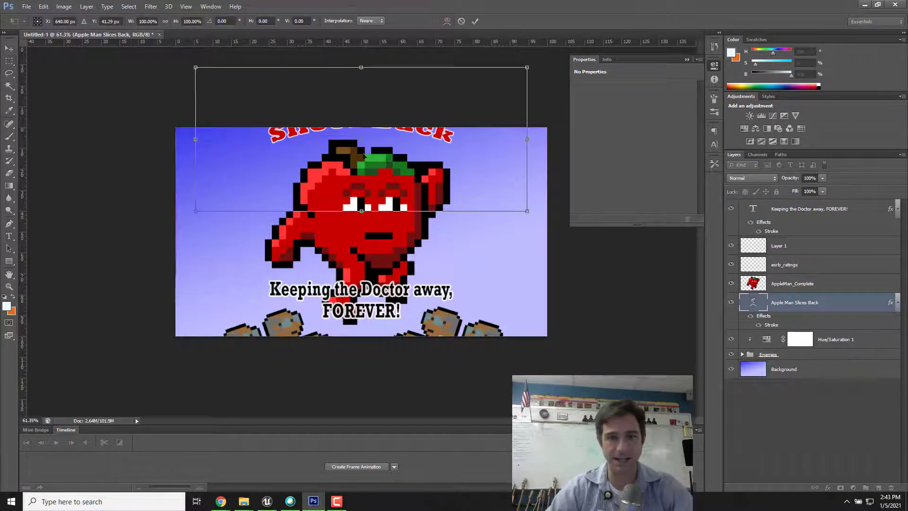
drag(361, 139, 362, 169)
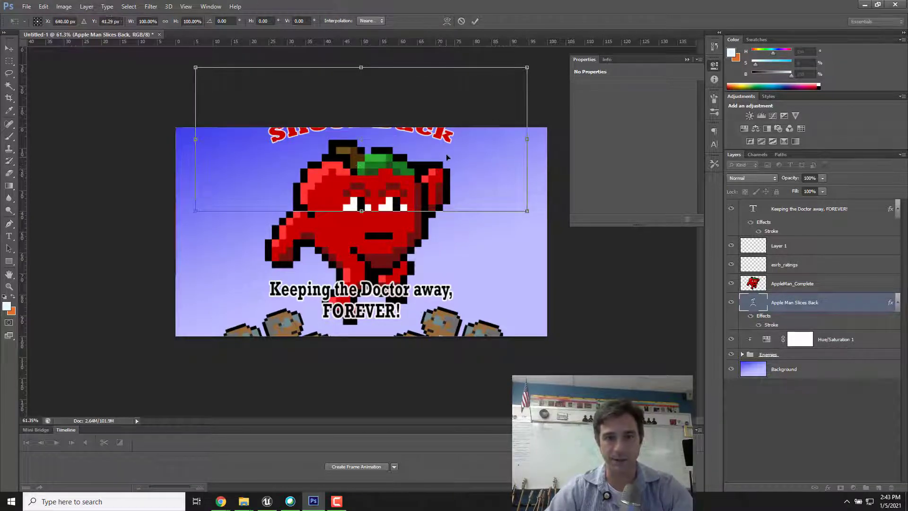
drag(447, 154, 450, 200)
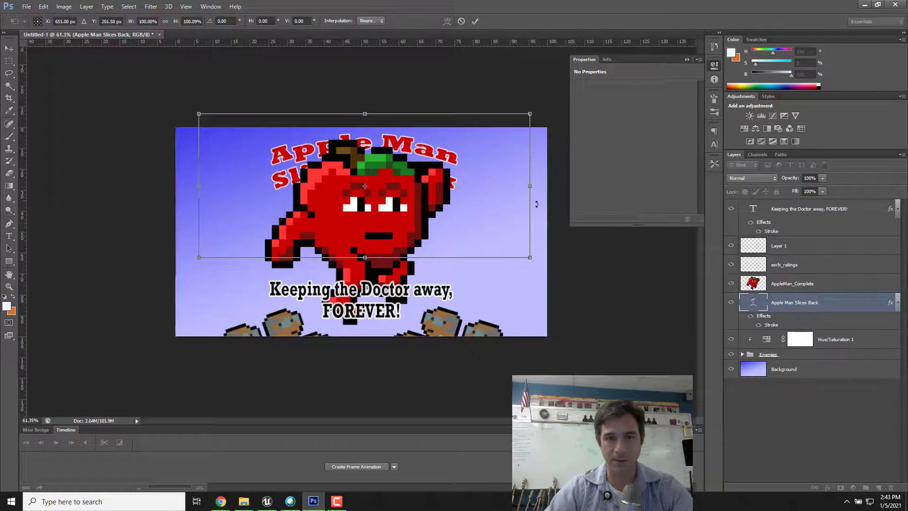
drag(529, 256, 586, 337)
drag(200, 293, 84, 342)
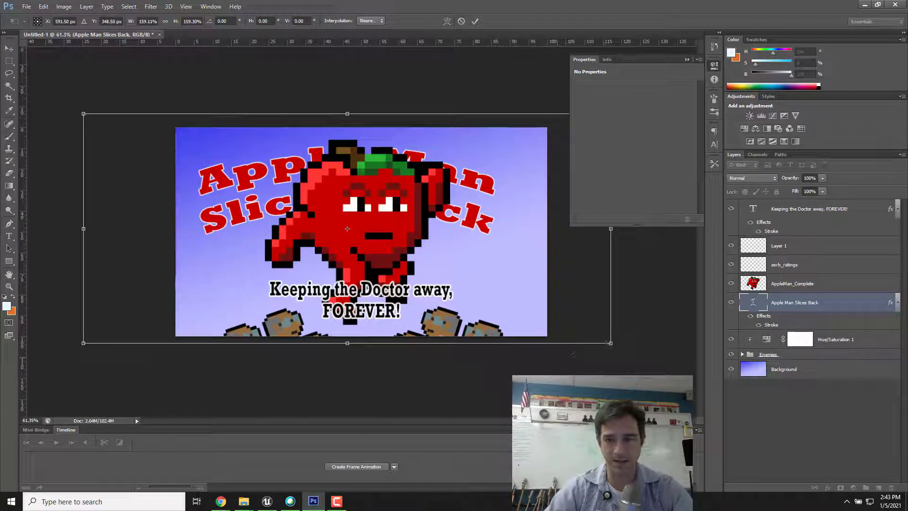
drag(613, 347, 648, 362)
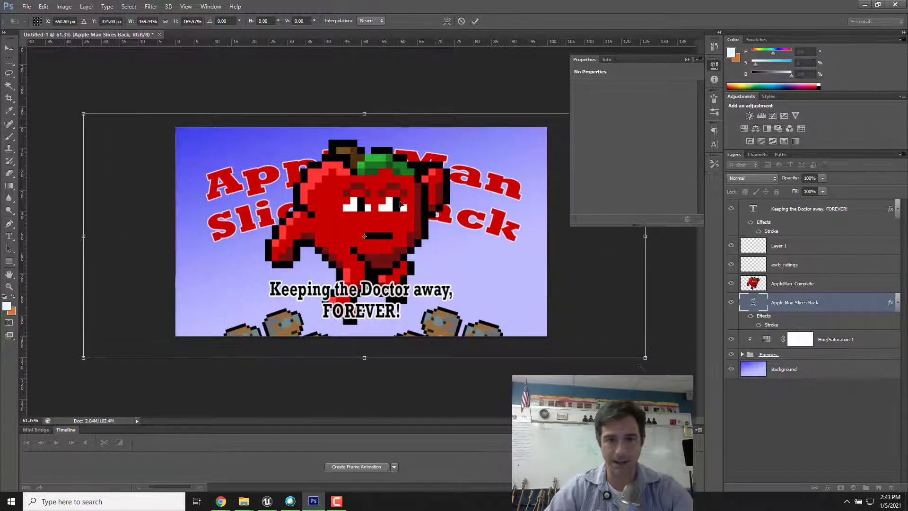
drag(390, 226, 390, 213)
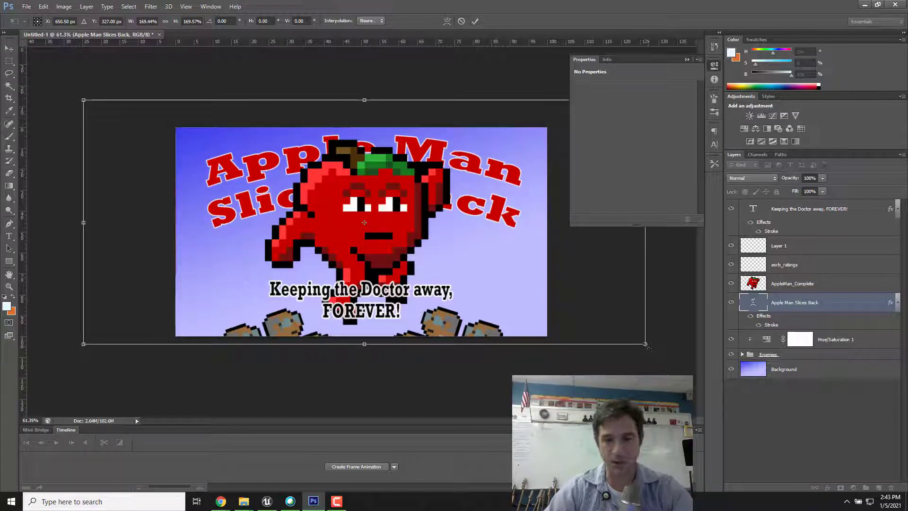
drag(646, 346, 585, 310)
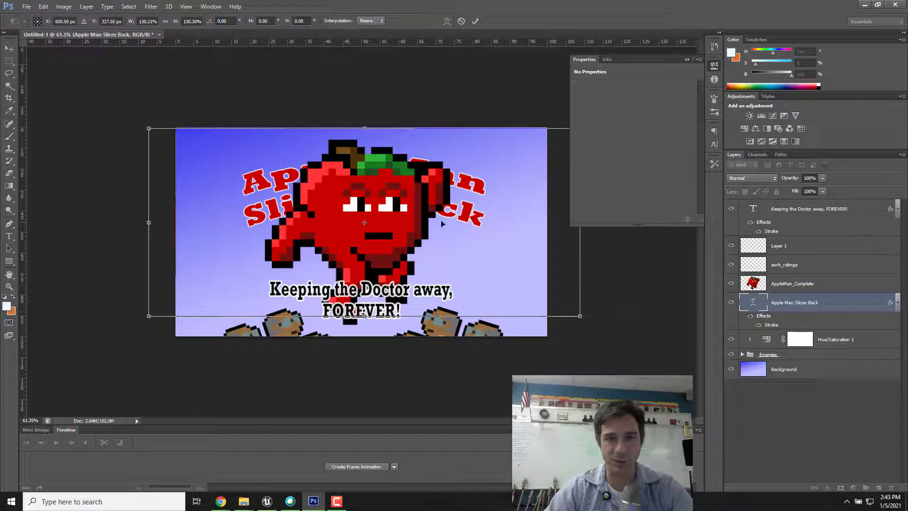
drag(443, 223, 439, 203)
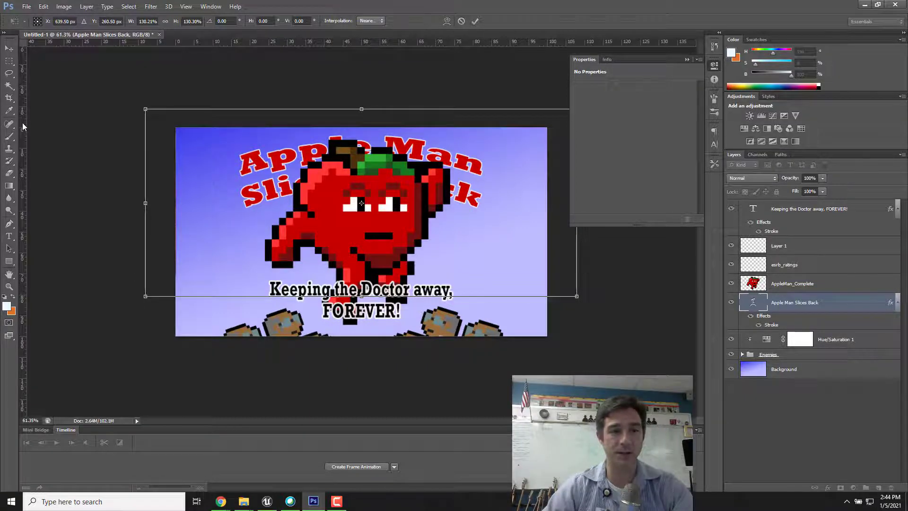
- Place a vertical guide at the horizontal centre of the canvas and apply the title's transform
drag(22, 123, 362, 110)
right_click(393, 45)
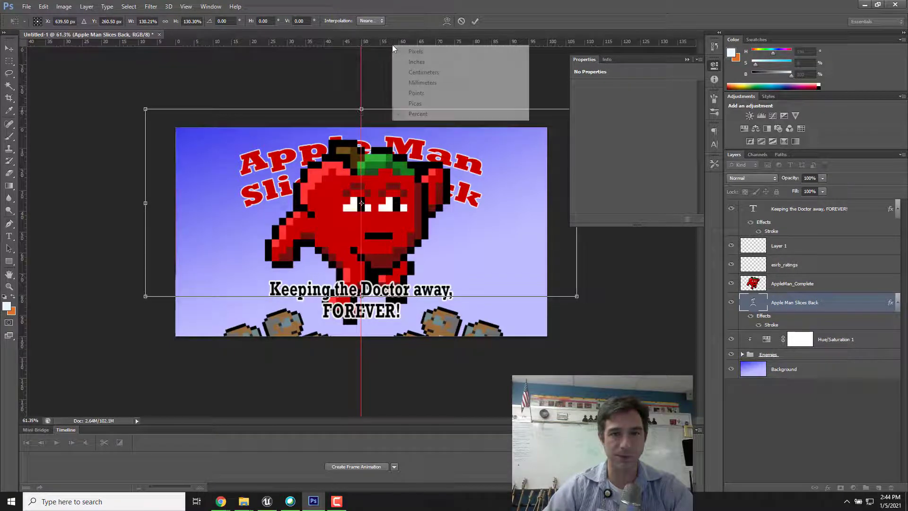
click(416, 113)
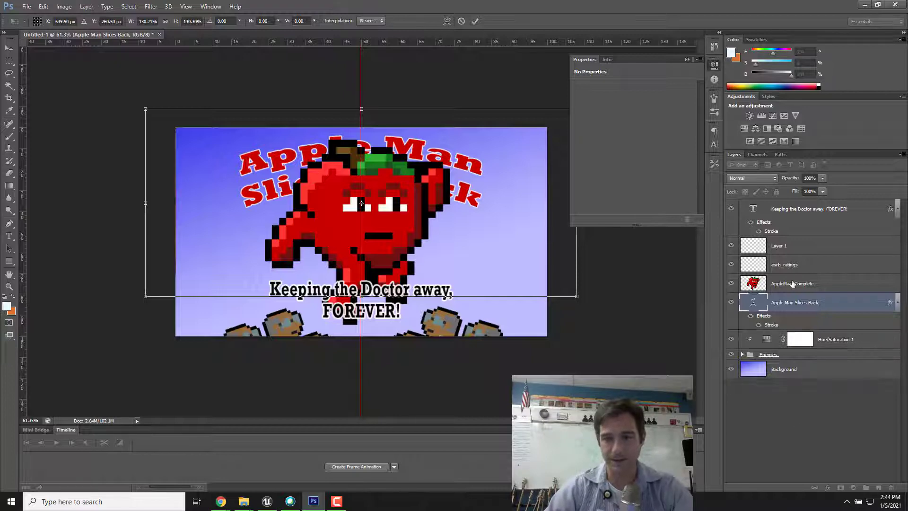
key(Return)
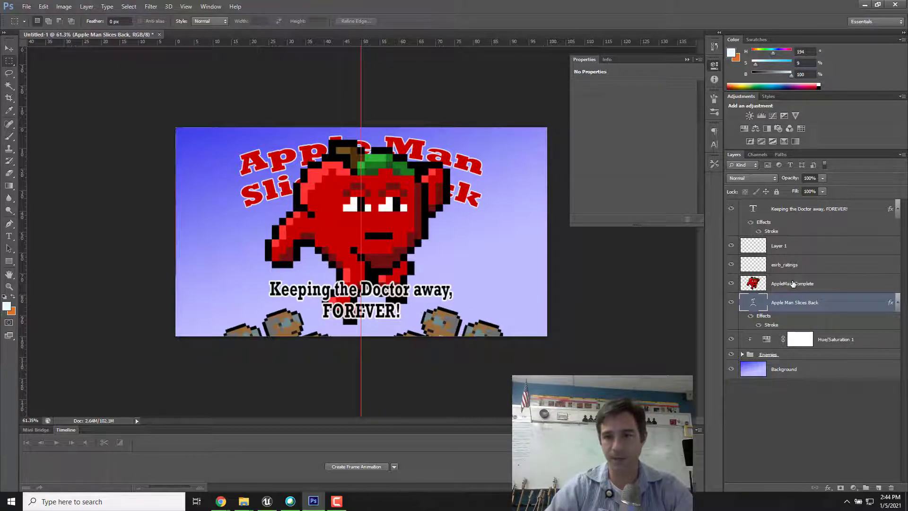
- Scale the AppleMan_Complete layer to about 62%, move its central character between the title and the tagline, and apply the transform
click(792, 284)
key(ctrl+t)
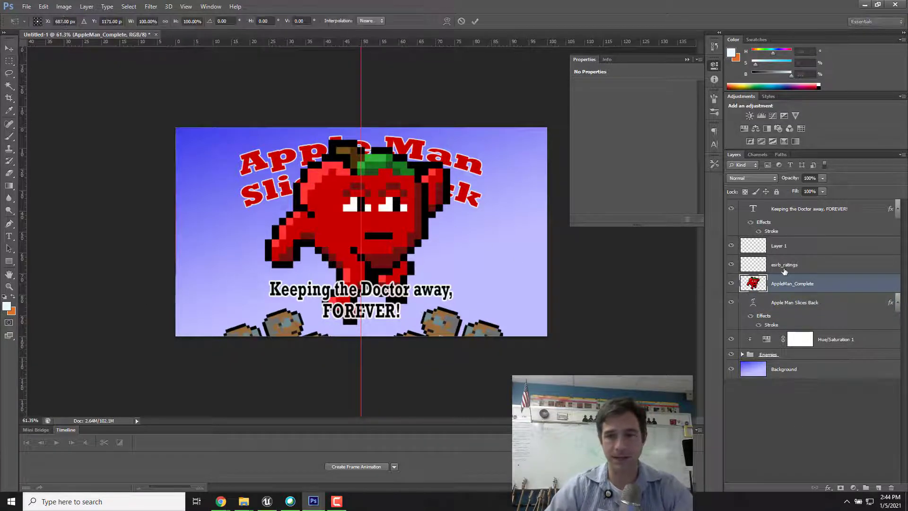
scroll(237, 148, down, 5)
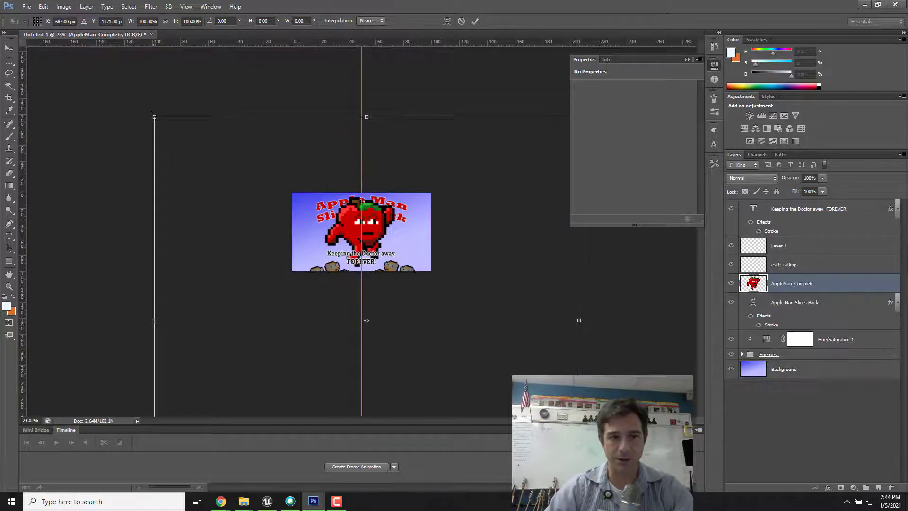
drag(154, 117, 233, 193)
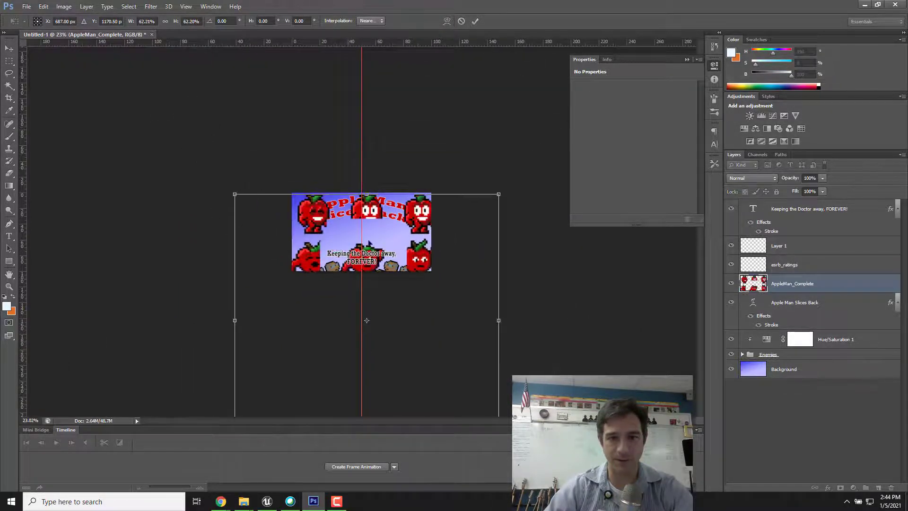
drag(369, 237, 368, 213)
scroll(359, 255, up, 5)
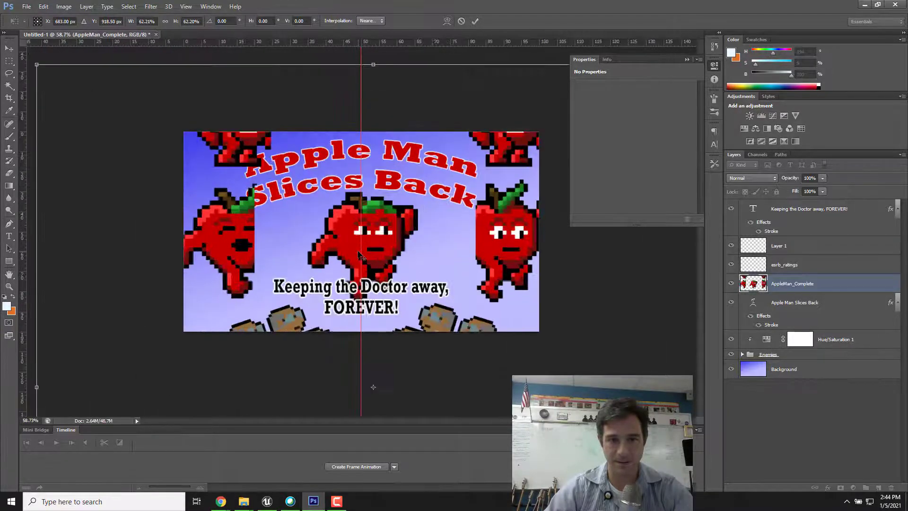
key(alt+space)
key(Escape)
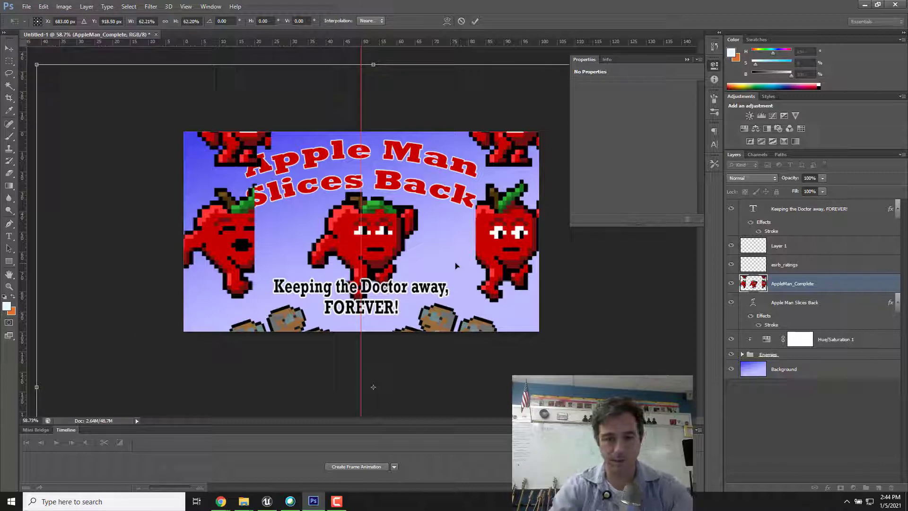
click(9, 60)
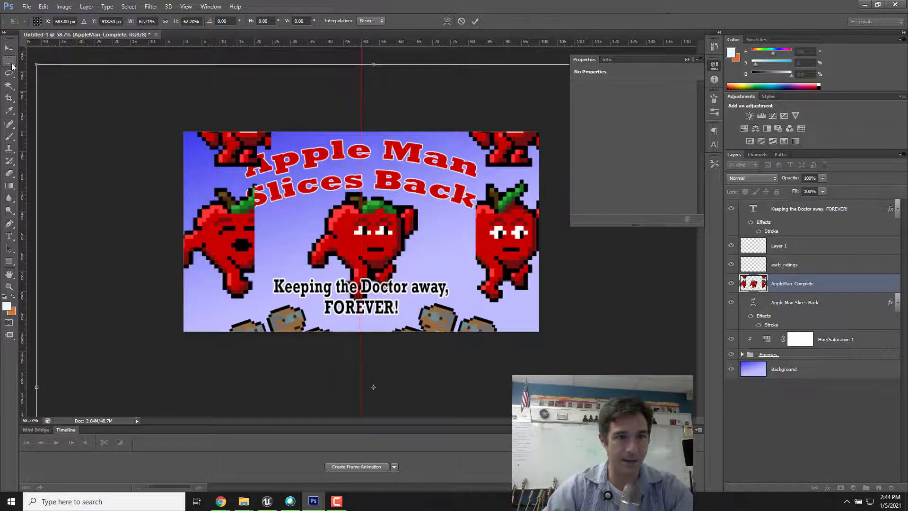
click(428, 189)
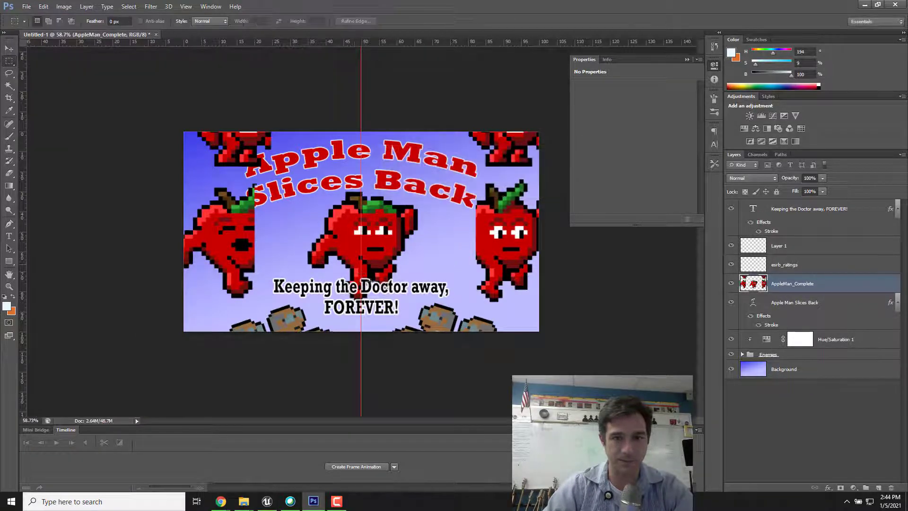
- Delete everything around the central apple character on the AppleMan_Complete layer using an inverted rectangular selection, and clear the selection
drag(284, 180, 439, 311)
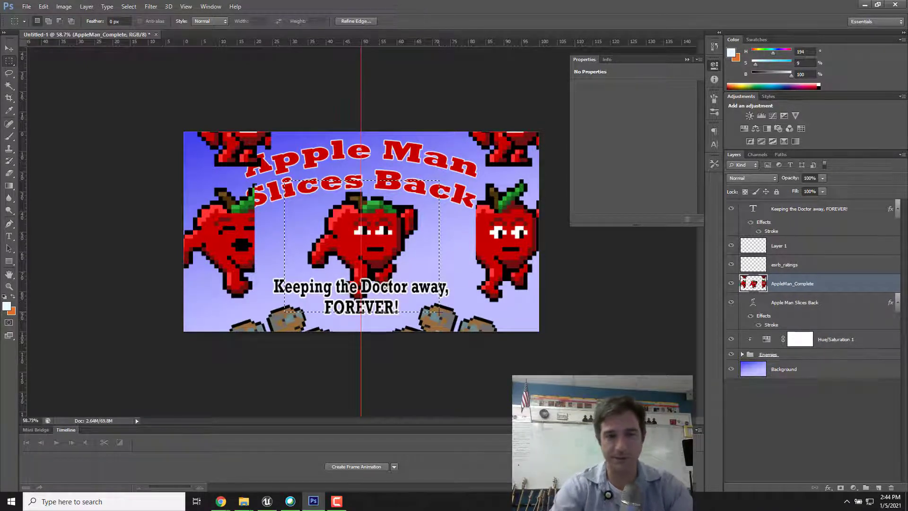
key(ctrl+shift+i)
key(Delete)
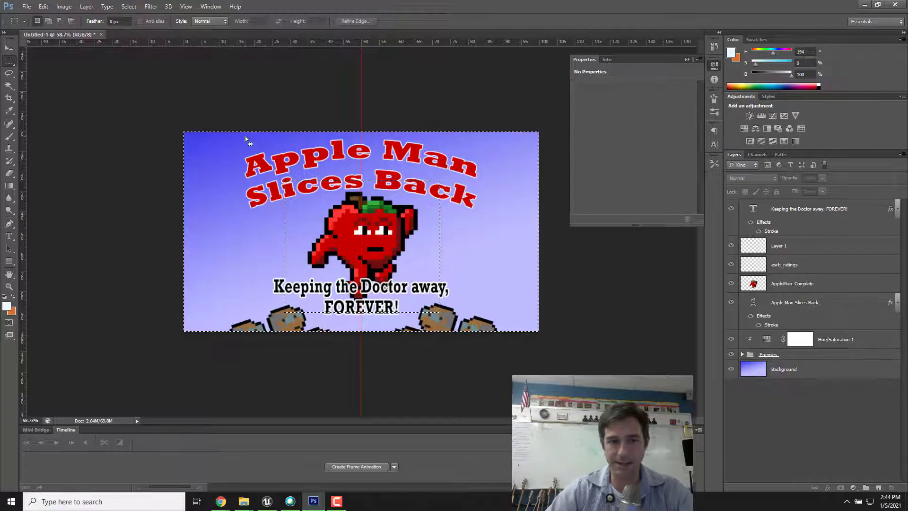
click(140, 99)
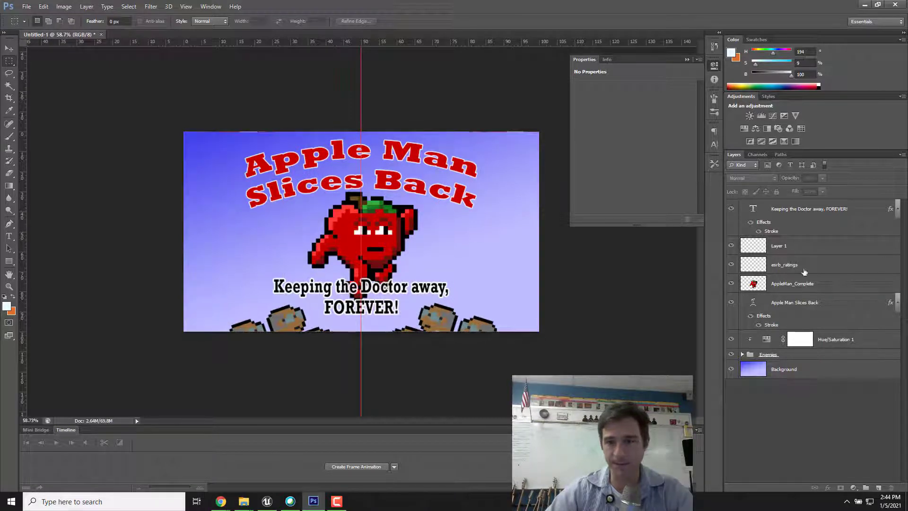
- Widen the "Keeping the Doctor away, FOREVER!" text box to the full canvas width so the tagline fits on one line
click(817, 212)
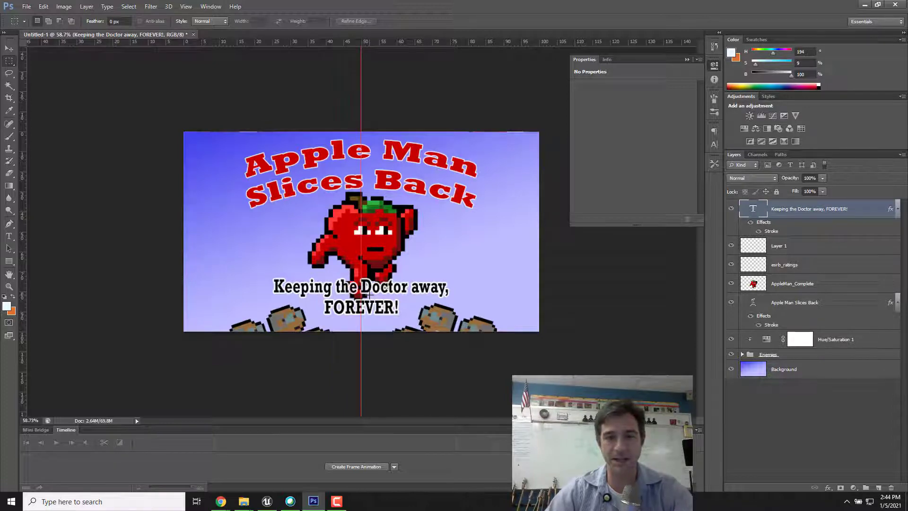
click(8, 238)
key(ctrl+t)
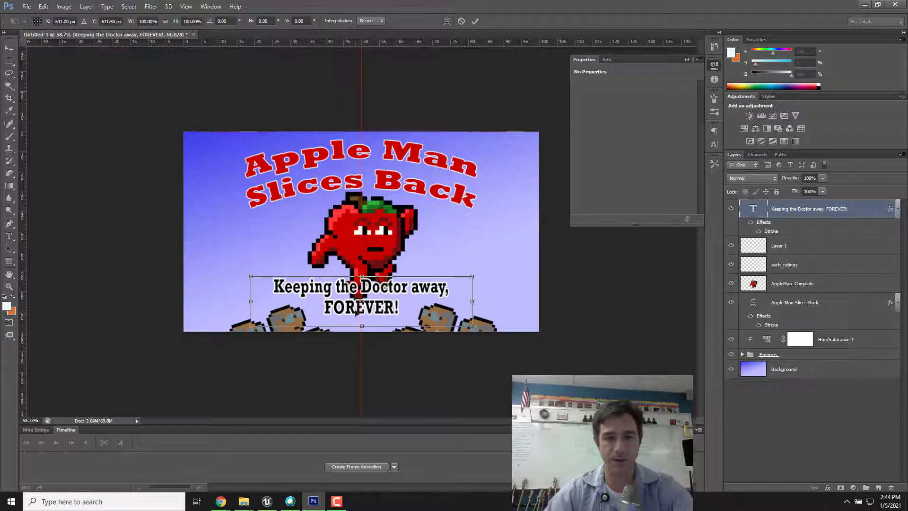
key(Escape)
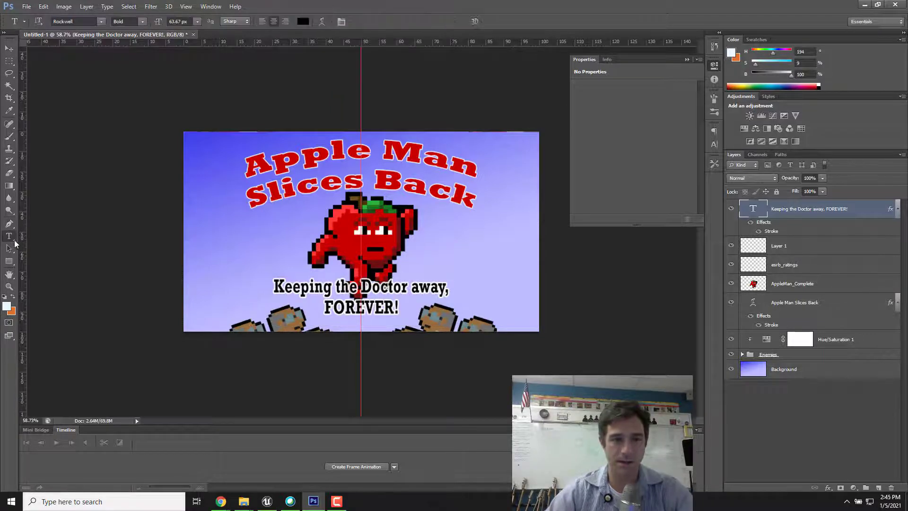
click(367, 297)
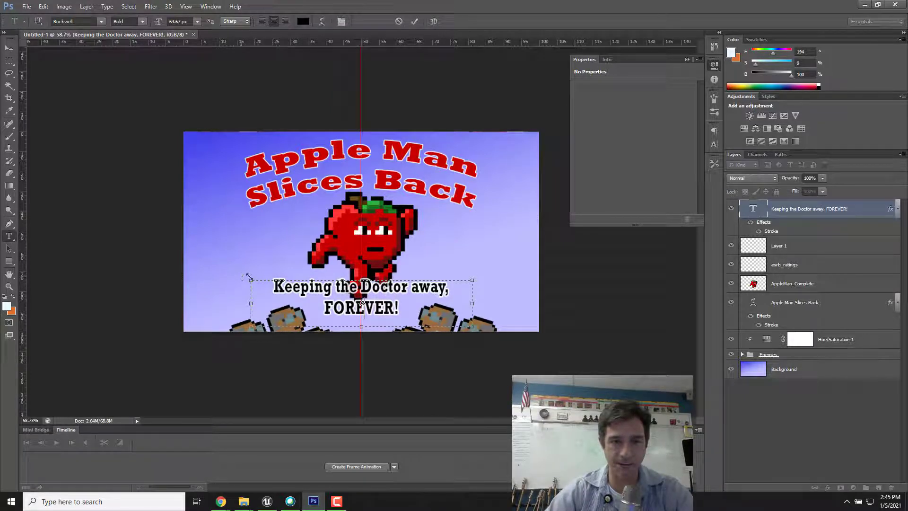
drag(249, 276, 184, 277)
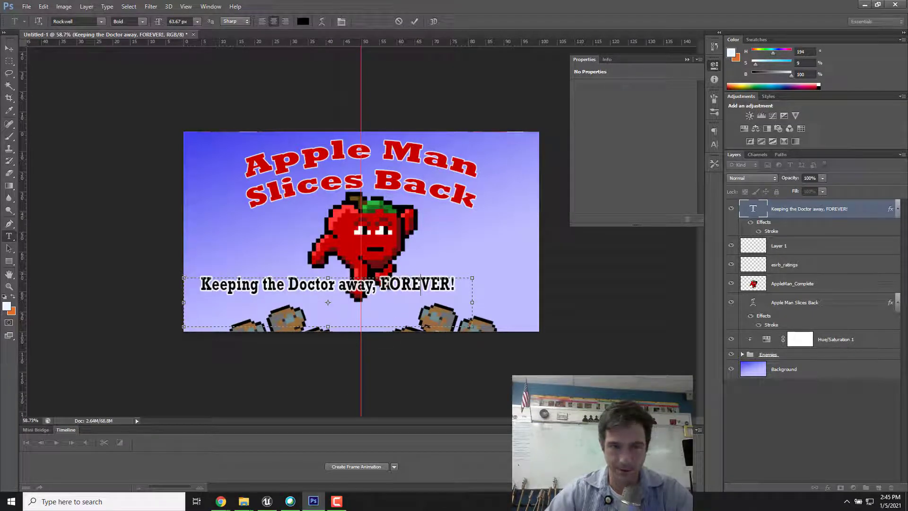
drag(473, 327, 541, 310)
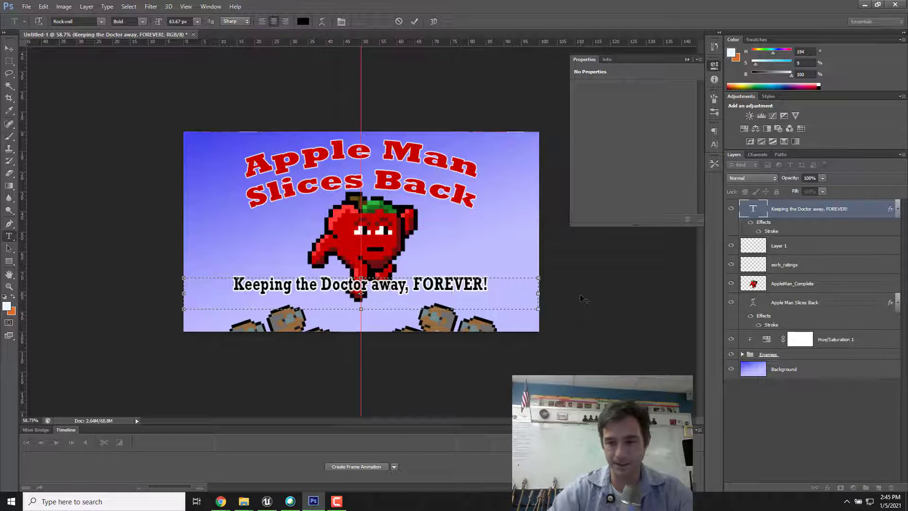
key(Return)
key(Escape)
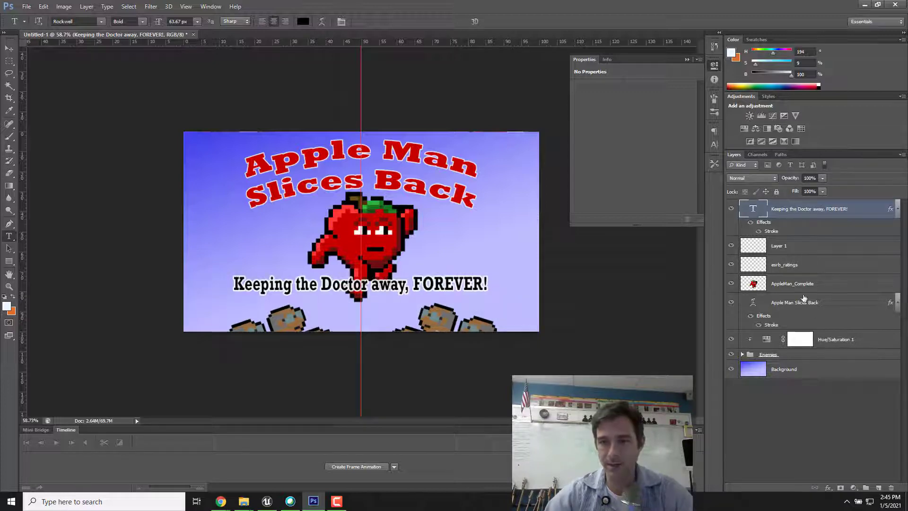
- Move the Enemies group up and enlarge it to span the full canvas width behind the tagline, and apply the transform
click(824, 357)
key(ctrl+t)
drag(381, 316, 380, 269)
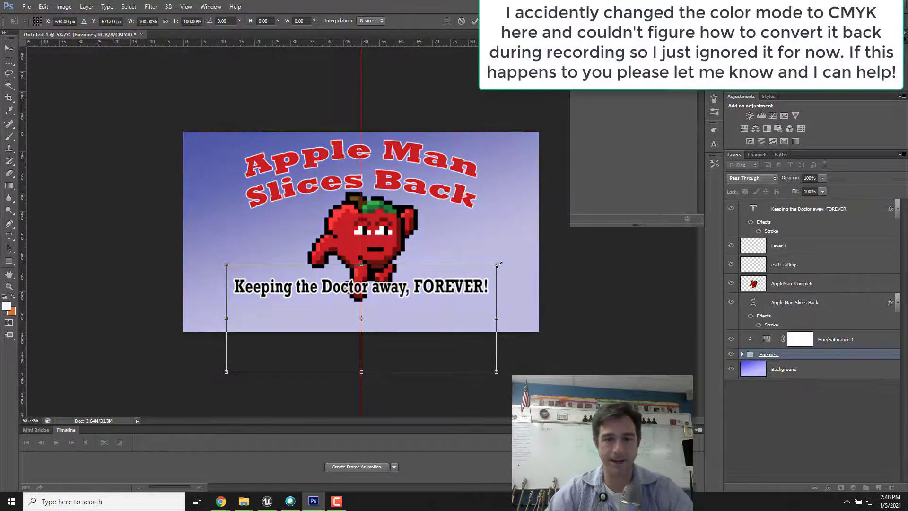
drag(497, 265, 535, 233)
drag(227, 246, 185, 220)
key(Return)
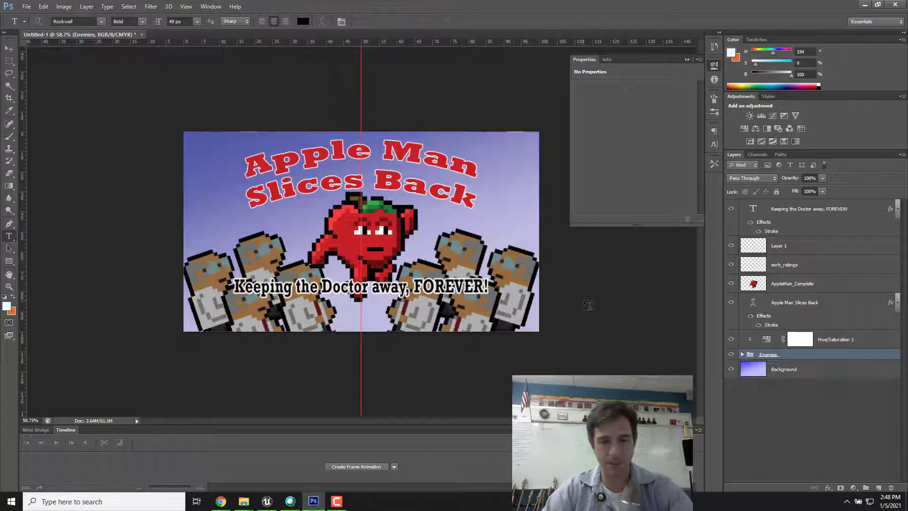
- Nudge the Enemies group 5 pixels right and 5 pixels down, and lower its opacity so the enemies fade into the background
key(ctrl+t)
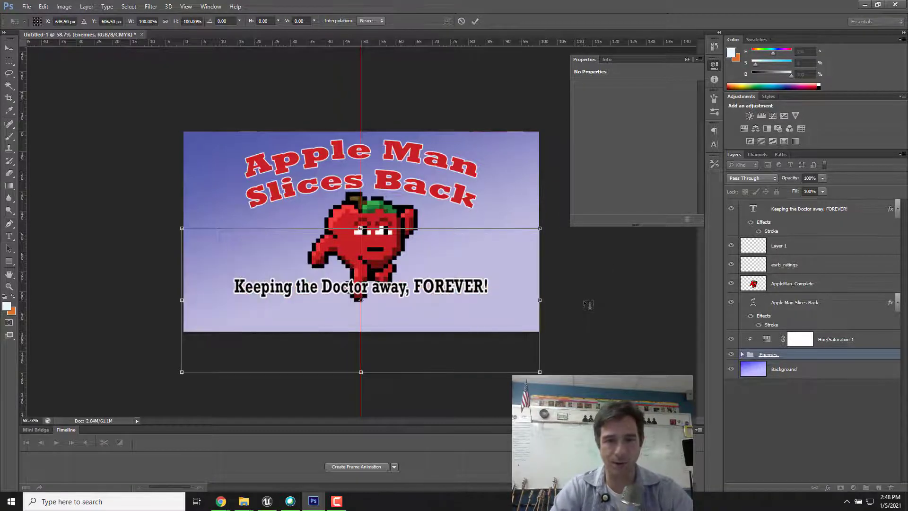
key(Right)
key(Right)
key(Right)
key(Right)
key(Right)
key(Down)
key(Down)
key(Down)
key(Down)
key(Down)
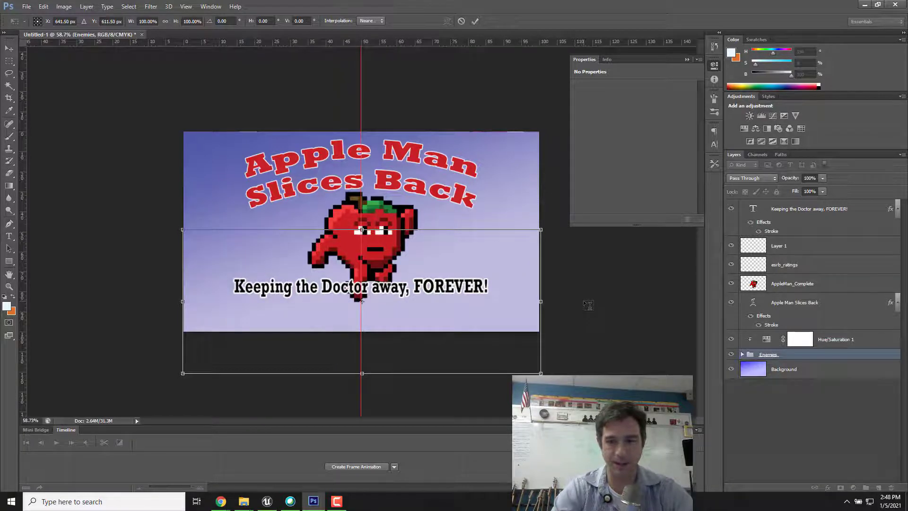
key(Return)
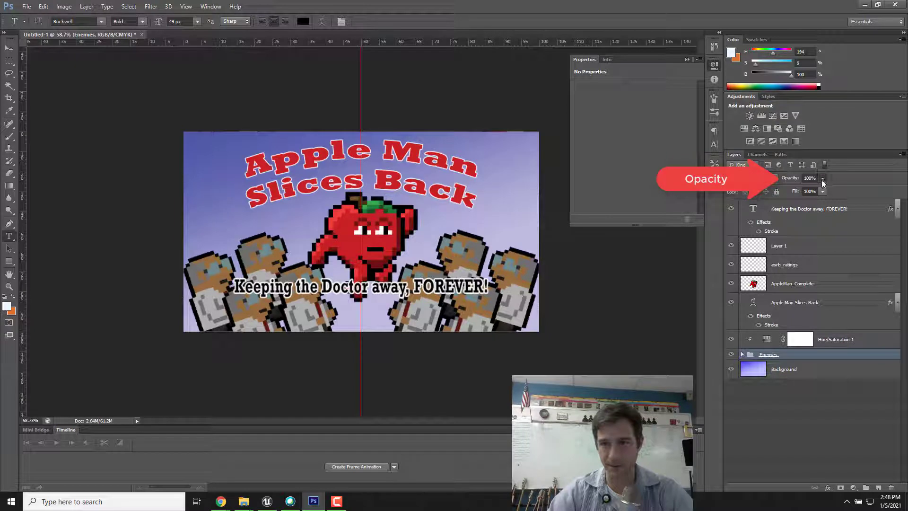
drag(822, 178, 806, 188)
click(833, 405)
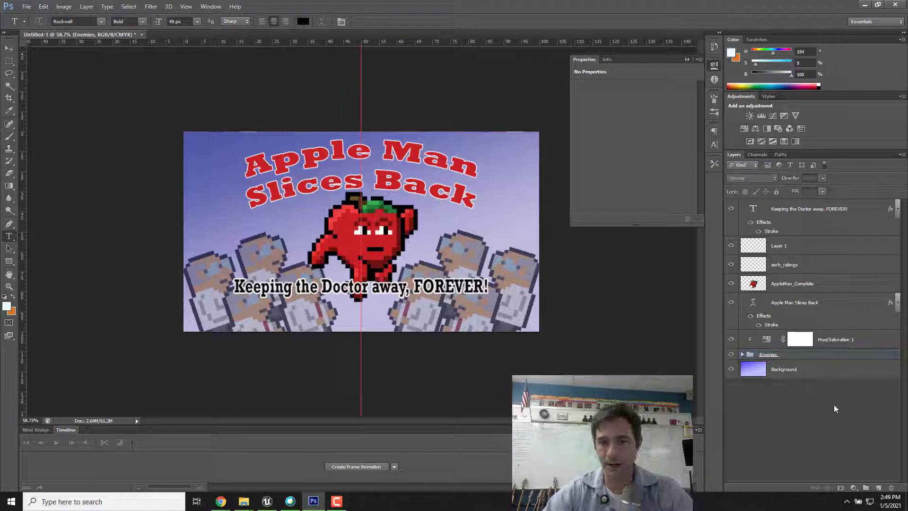
- Move the esrb_ratings layer from below the canvas into the canvas's lower-left corner, apply the transform, and deselect the layer
click(795, 266)
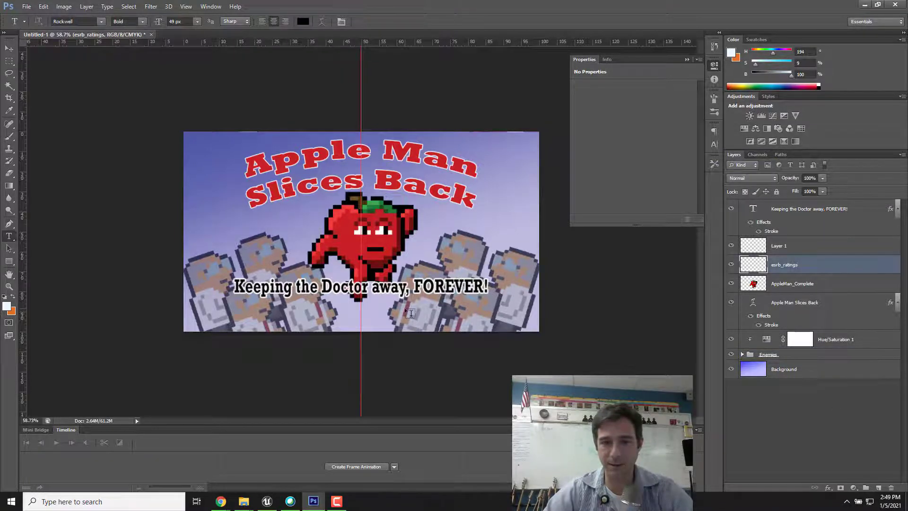
scroll(404, 310, down, 5)
scroll(404, 311, up, 1)
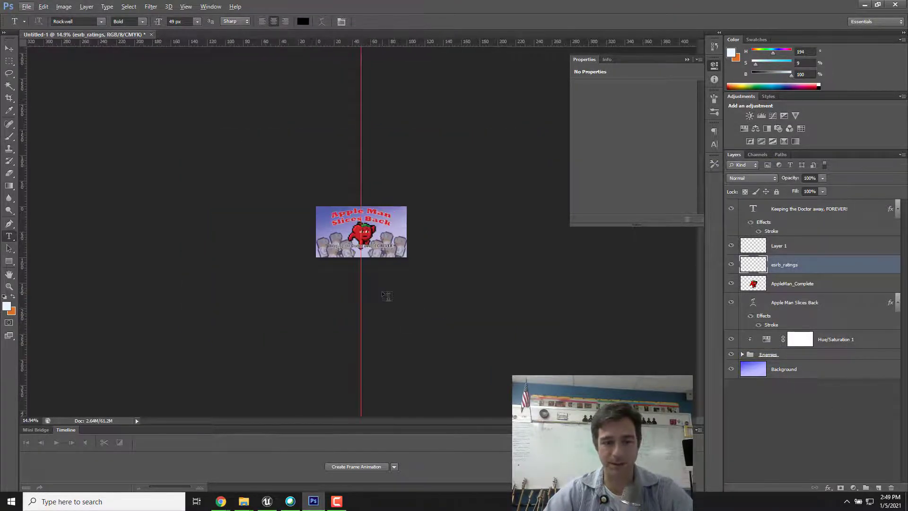
key(ctrl+t)
scroll(314, 268, up, 5)
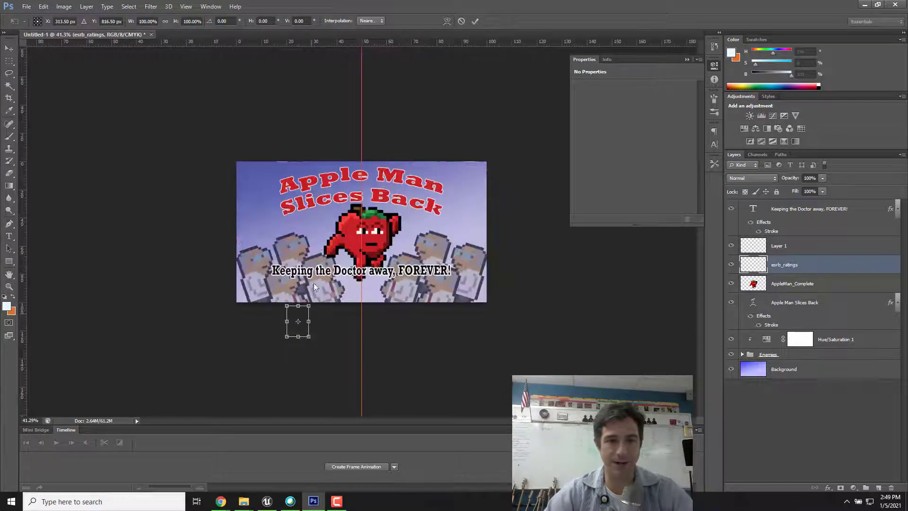
drag(305, 321, 257, 284)
scroll(246, 296, up, 3)
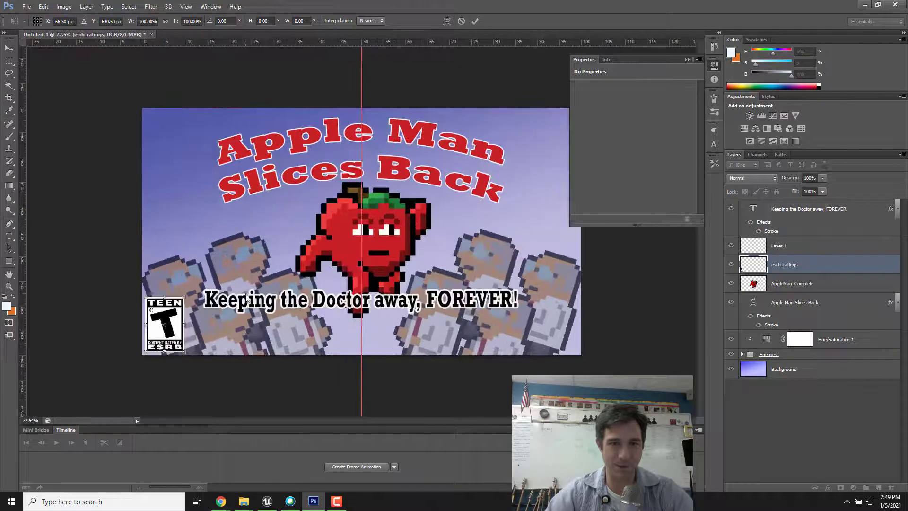
drag(173, 314, 172, 314)
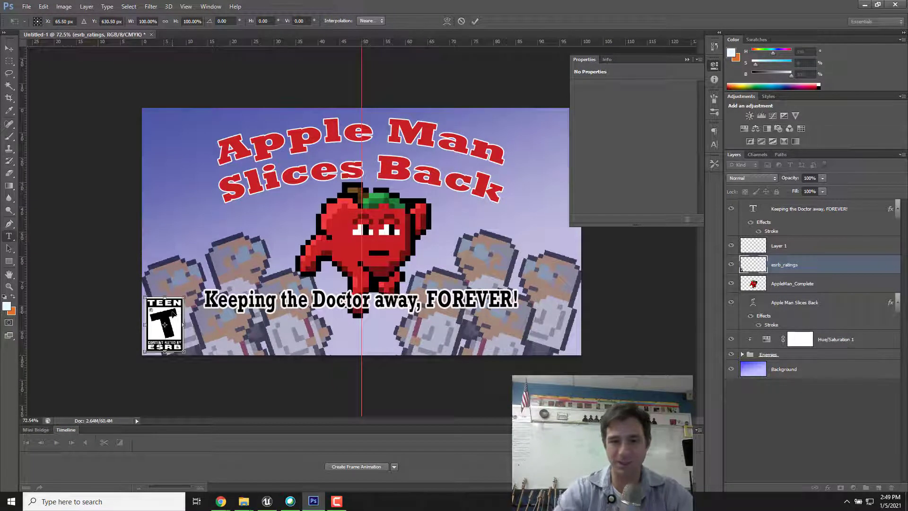
key(Return)
key(t)
click(836, 457)
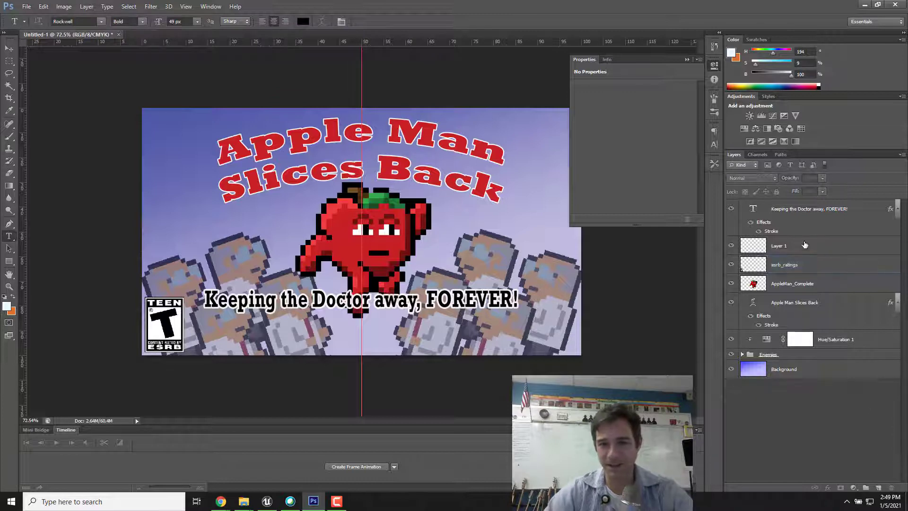
- Shift the apple character on the AppleMan_Complete layer slightly left to centre it on the vertical guide, and deselect the layer
click(814, 286)
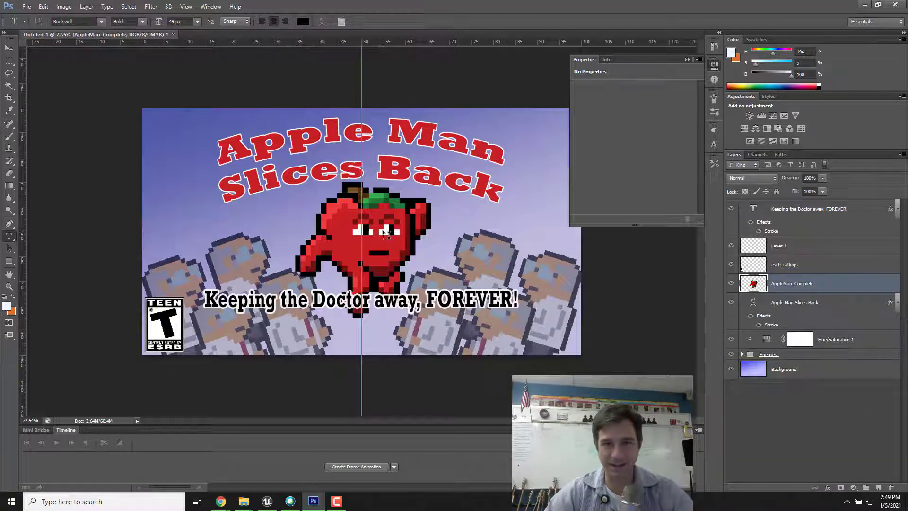
key(ctrl+t)
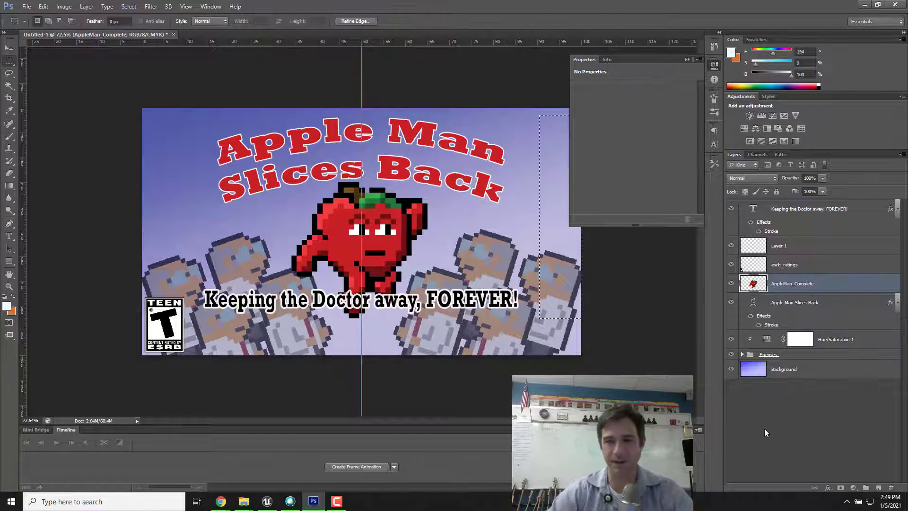
click(764, 429)
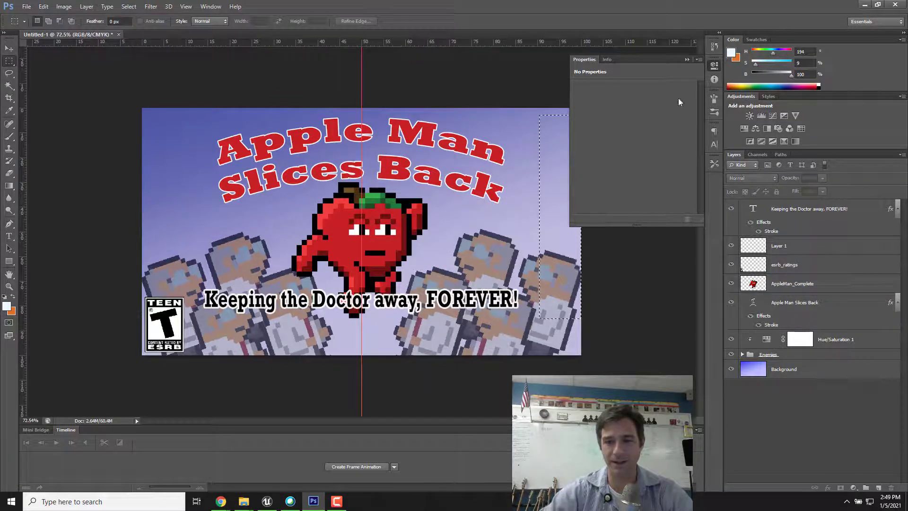
- Collapse the Properties panel and delete the stray pixels in the canvas's upper-right corner using a rectangular selection
click(687, 59)
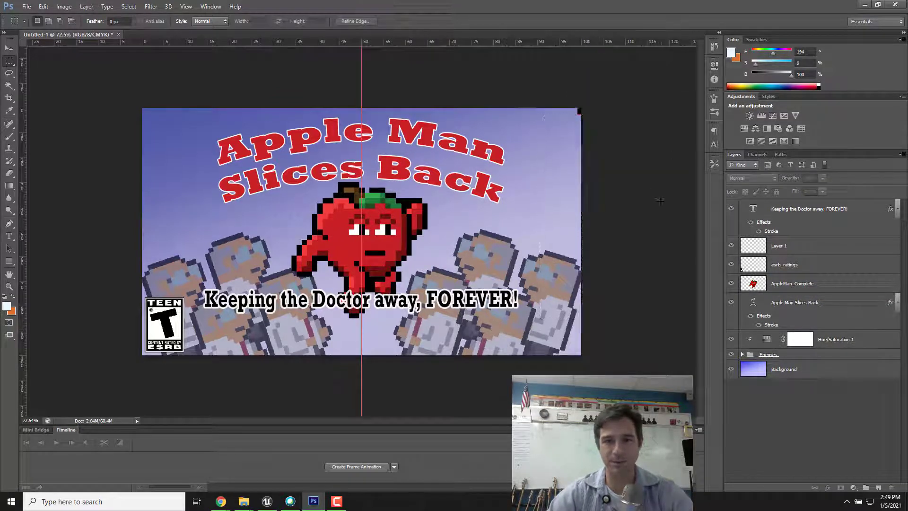
drag(657, 213, 545, 70)
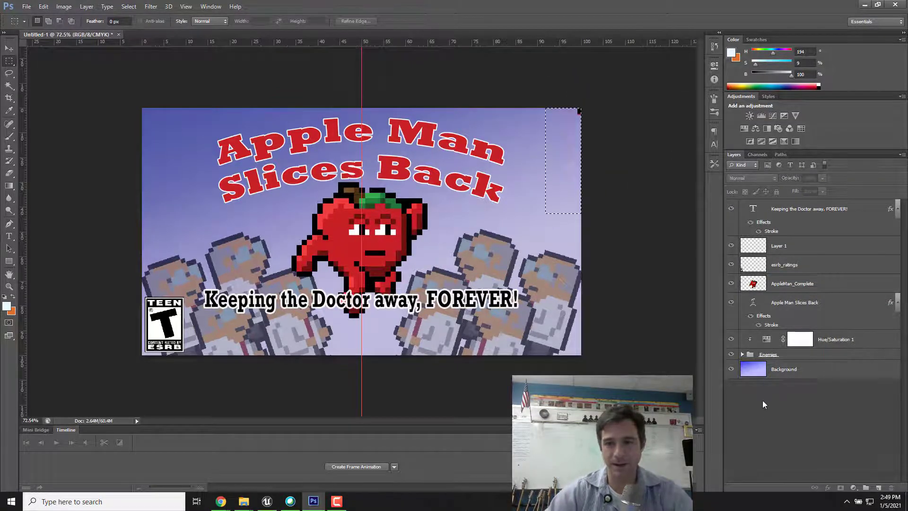
click(834, 290)
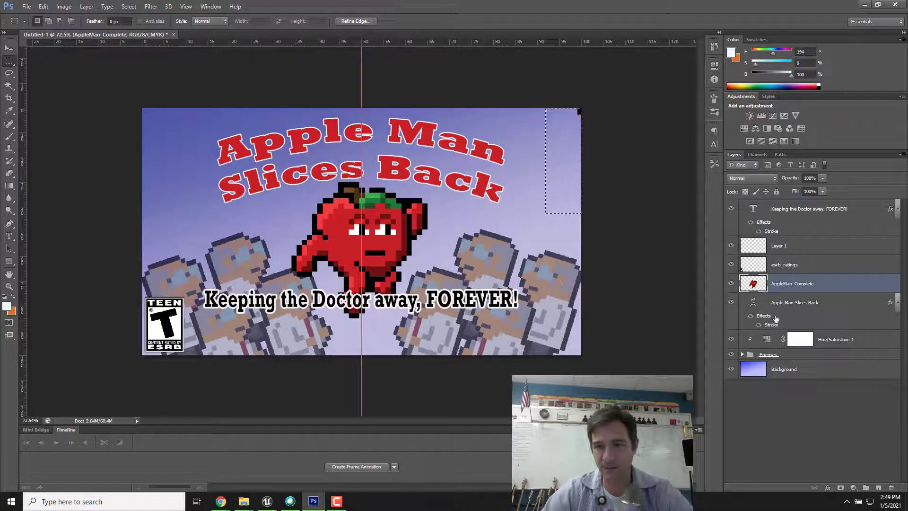
click(778, 306)
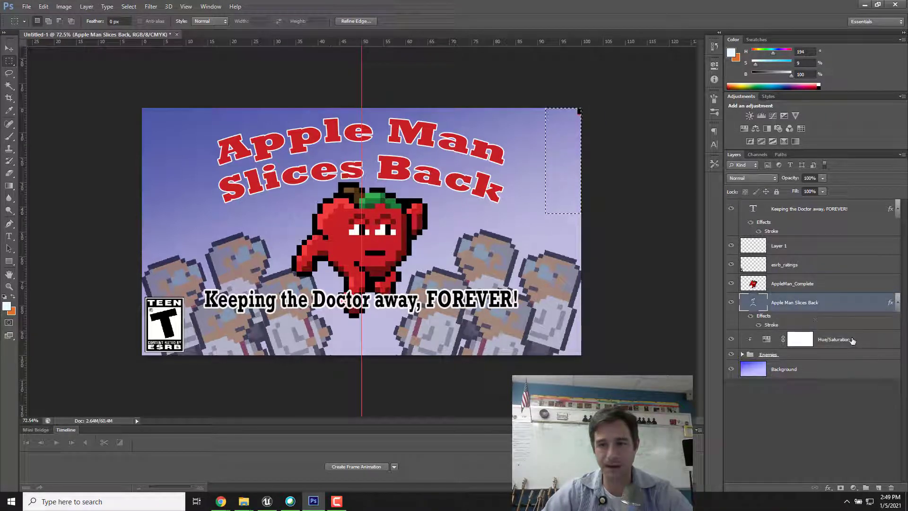
double_click(867, 345)
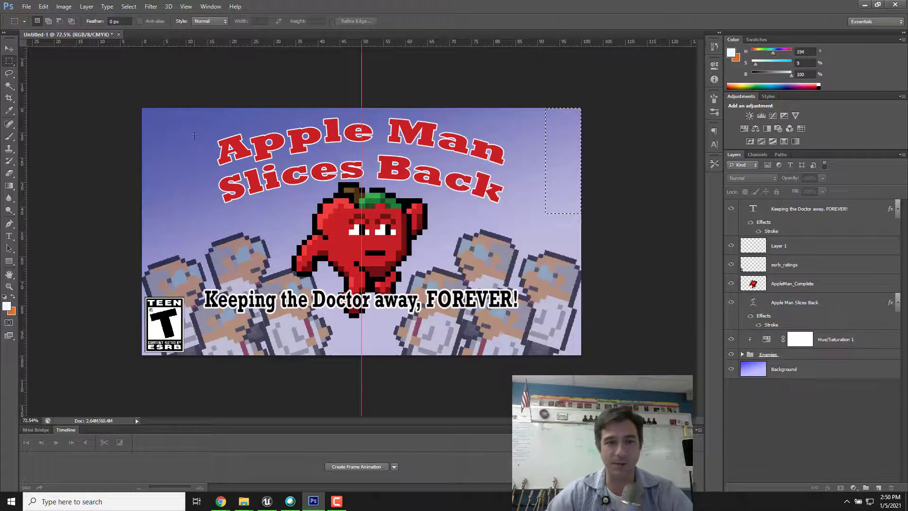
- Export the 1280 x 720 px thumbnail for web with the JPEG High preset, saving it to the Desktop as AppleMan_YT.jpg
click(22, 6)
click(47, 138)
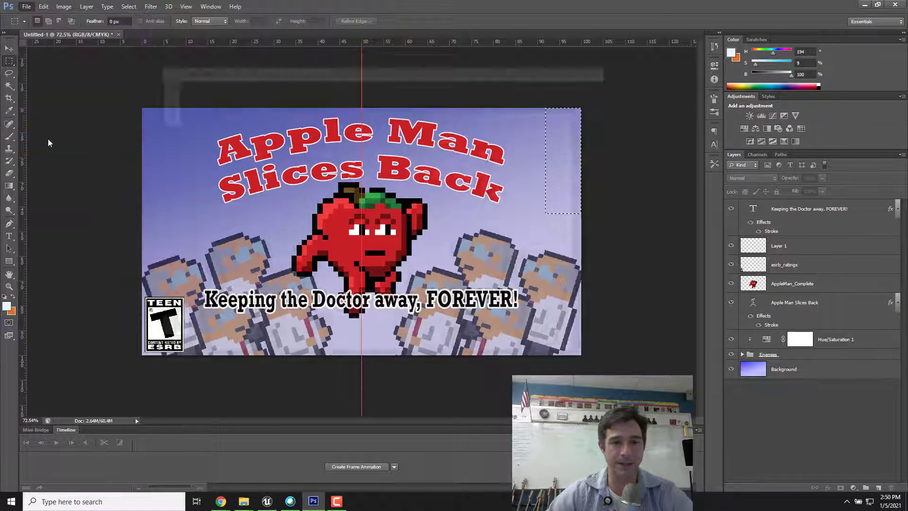
scroll(249, 211, down, 3)
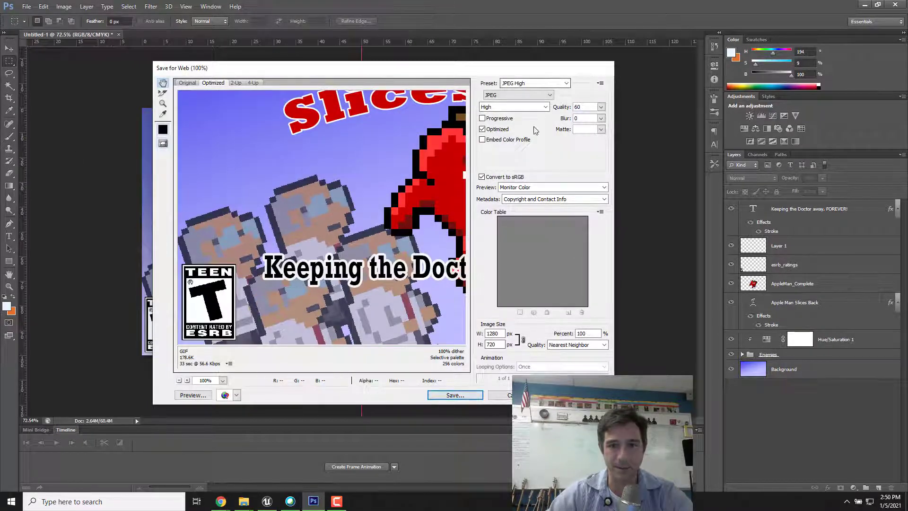
click(476, 396)
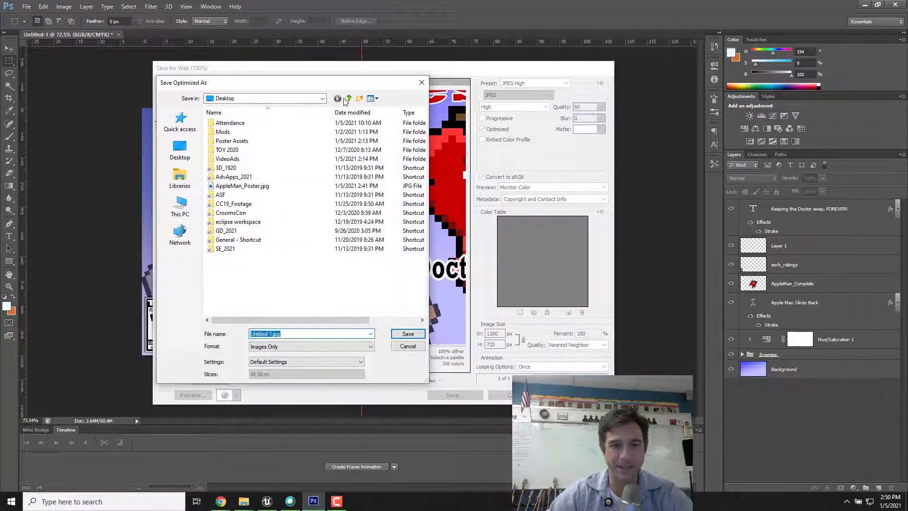
click(350, 100)
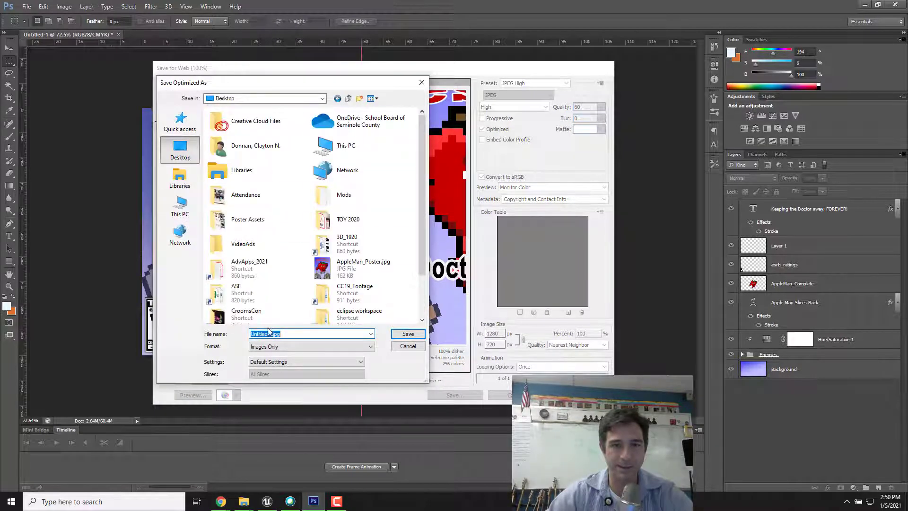
click(324, 267)
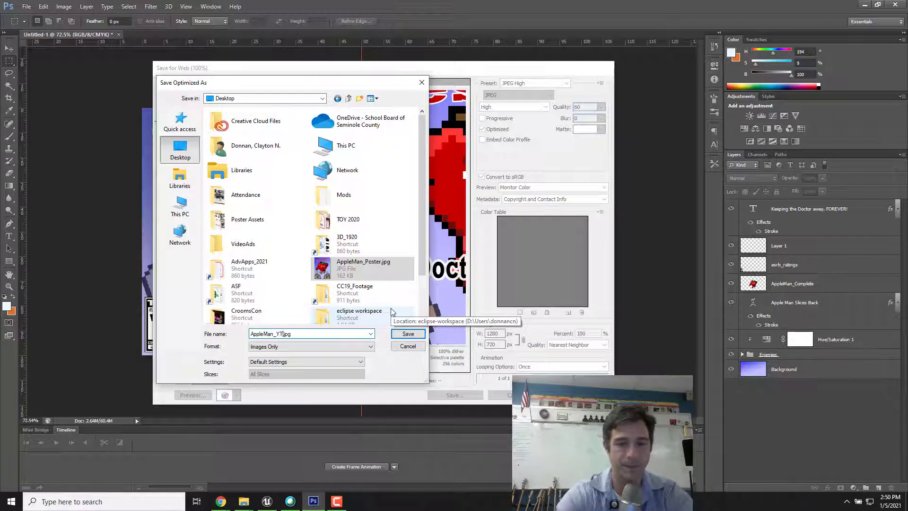
click(409, 334)
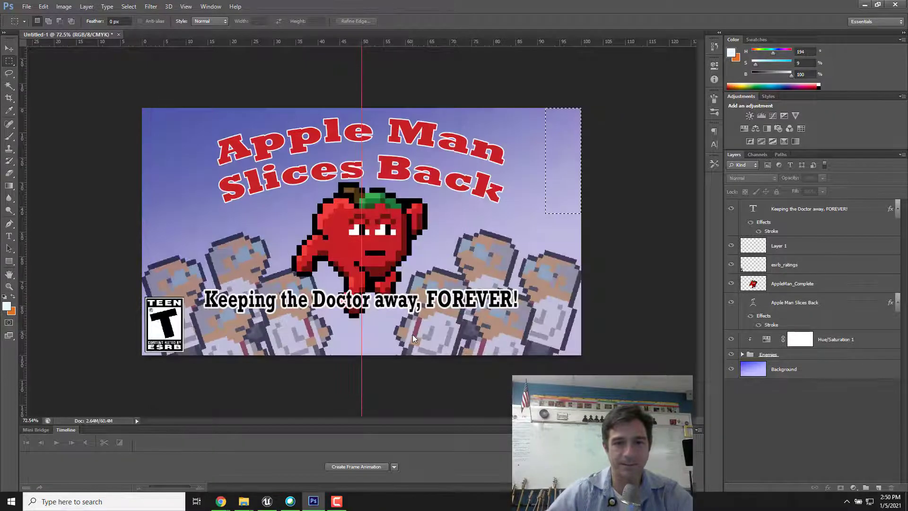